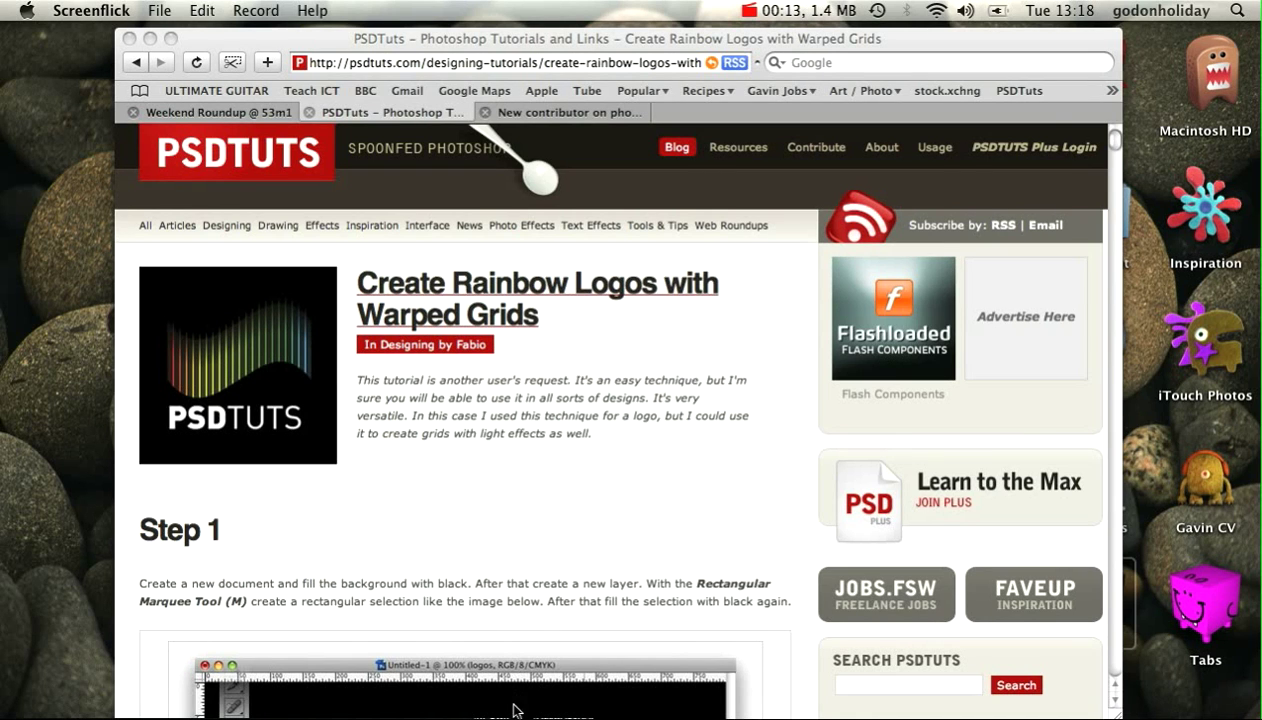
Switch from the Safari tutorial page to Photoshop CS3 using the Dock icon.
{"action": "left_click", "coordinate": [565, 708]}
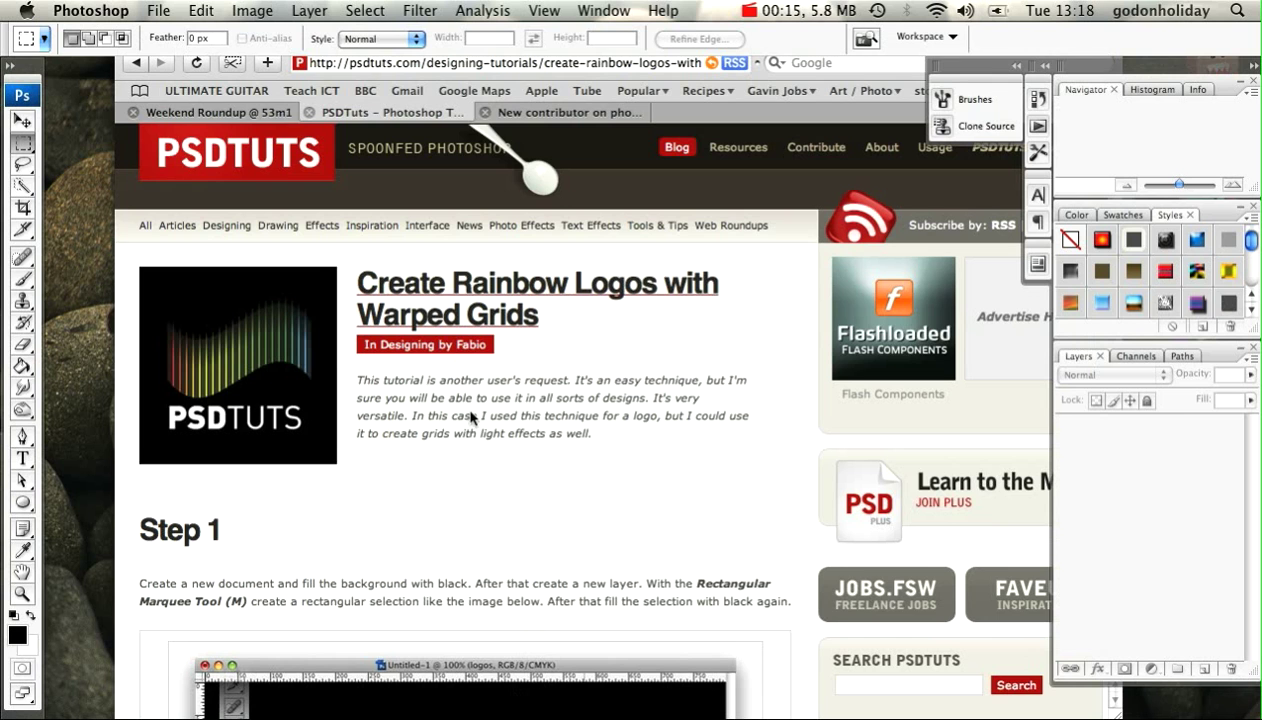
Create a new document named 'Coloured Bars' at 800 × 600 px, 72 ppi.
{"action": "left_click", "coordinate": [164, 12]}
{"action": "left_click", "coordinate": [186, 40]}
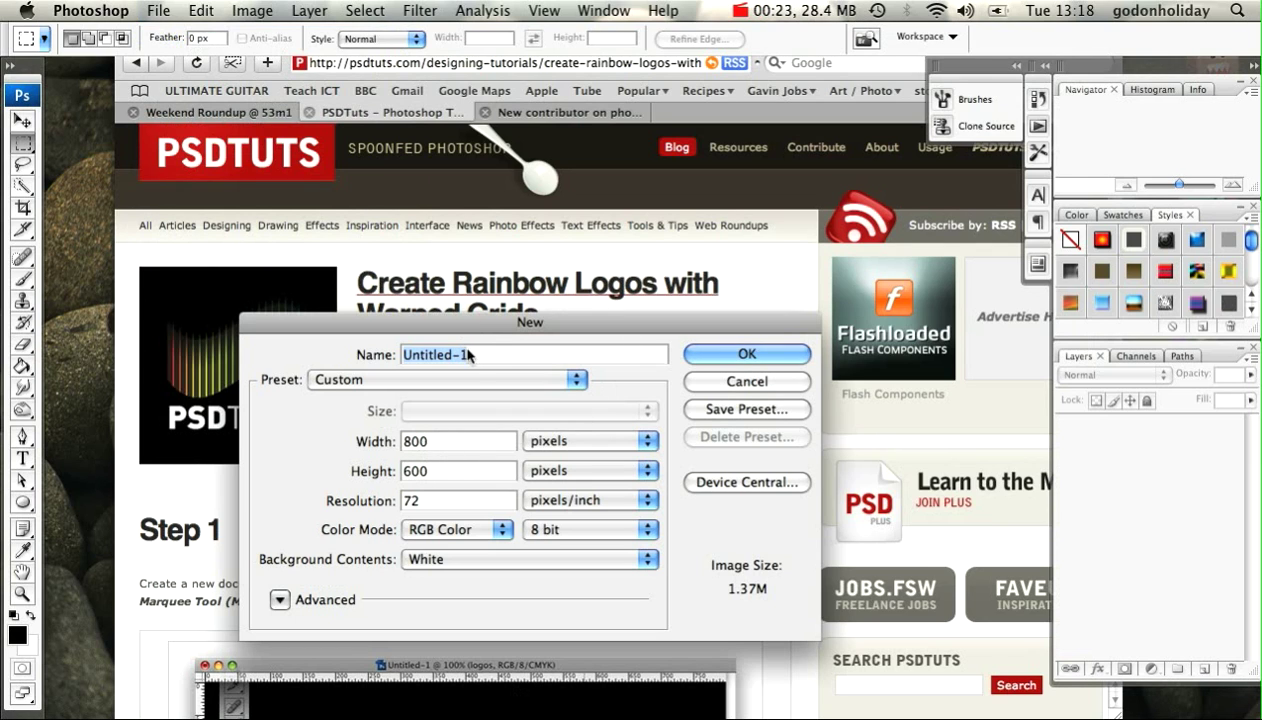
{"action": "type", "text": "C"}
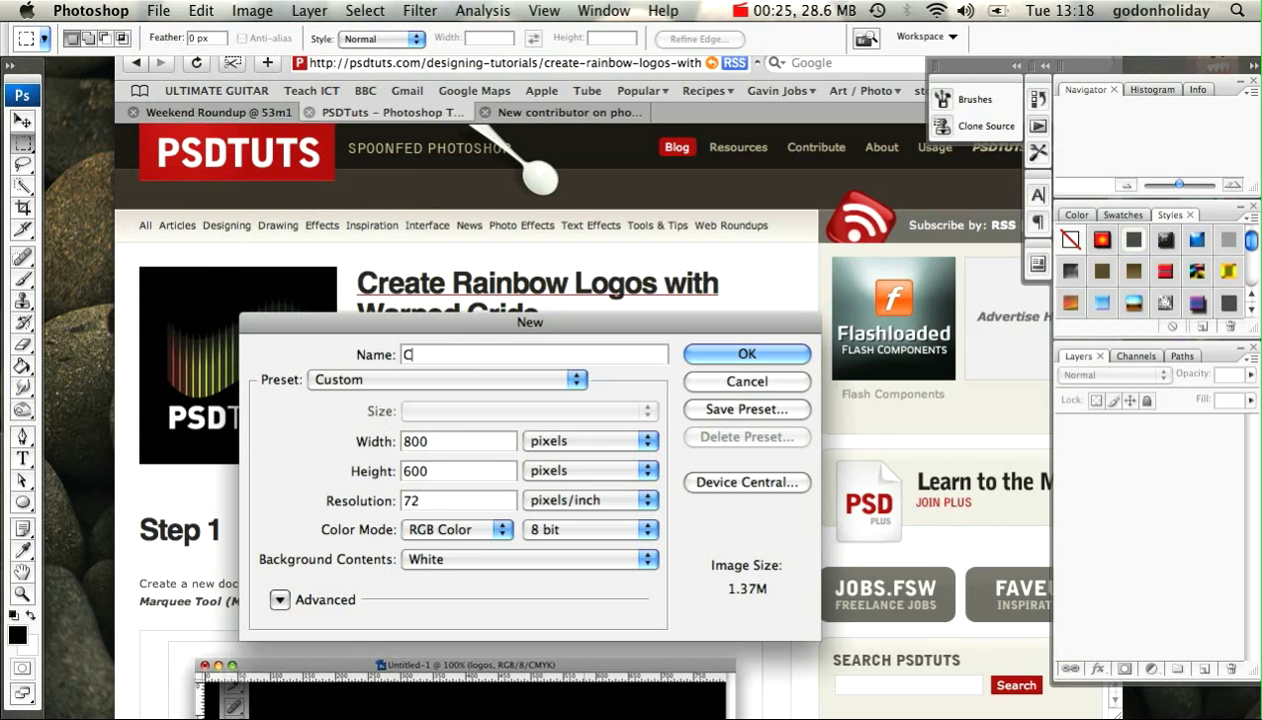
{"action": "type", "text": "oloured Bars"}
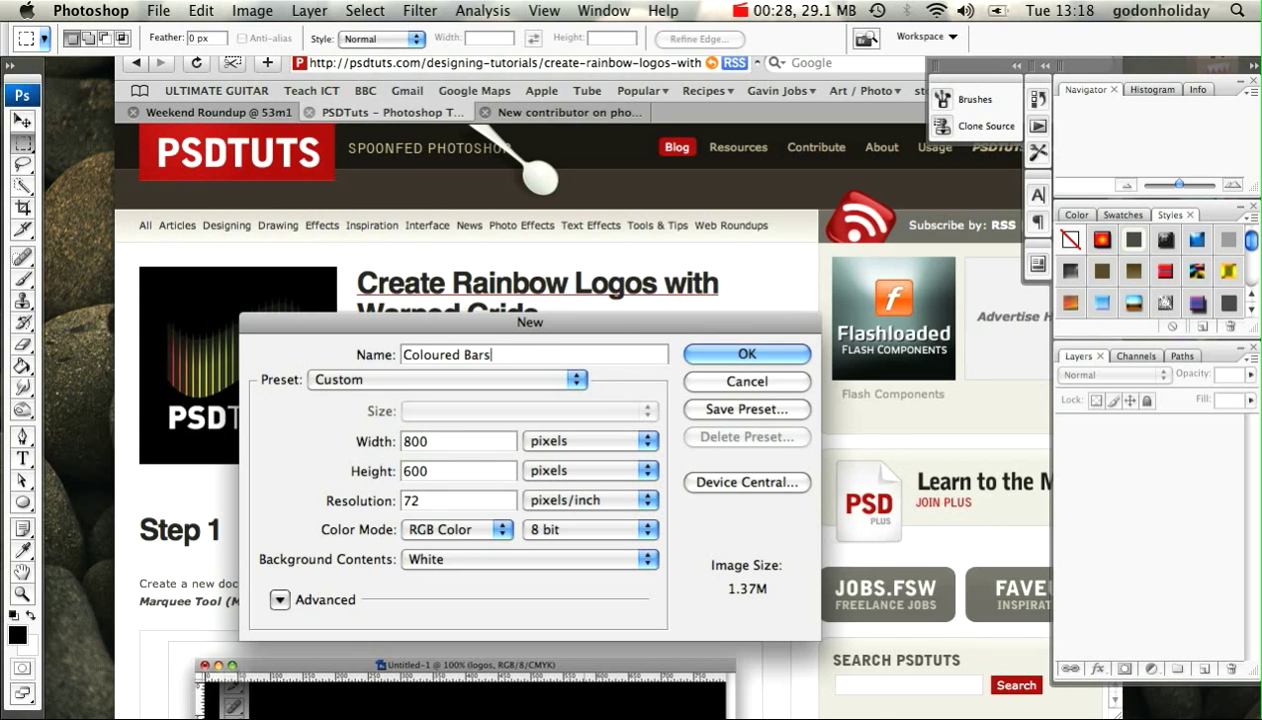
{"action": "key", "text": "Return"}
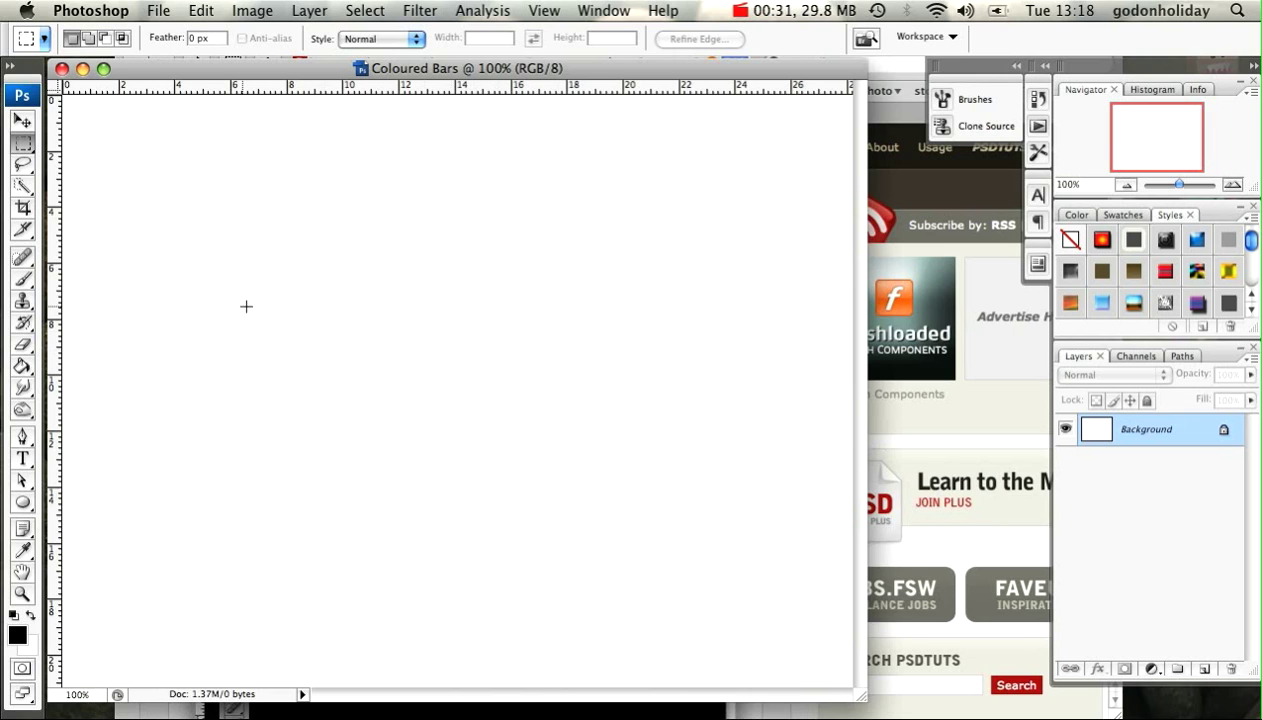
Fill the background black and add a new empty layer.
{"action": "left_click", "coordinate": [24, 368]}
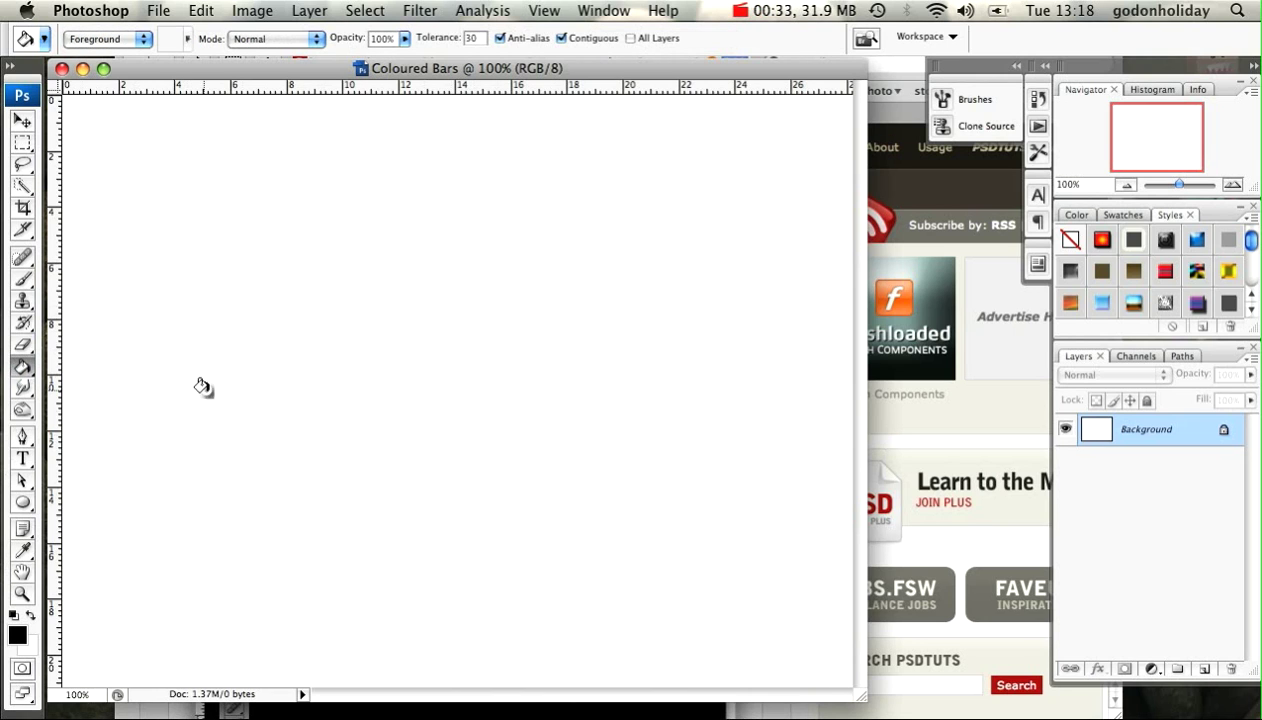
{"action": "left_click", "coordinate": [151, 453]}
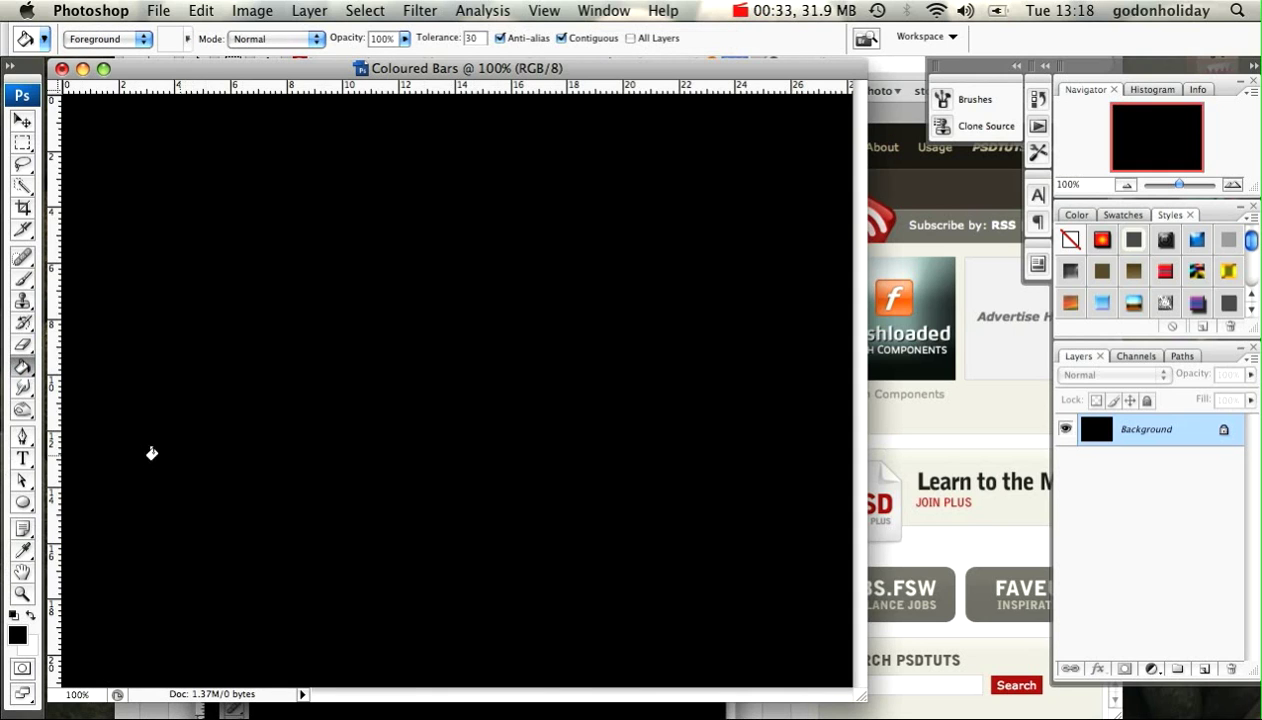
{"action": "left_click", "coordinate": [1204, 669]}
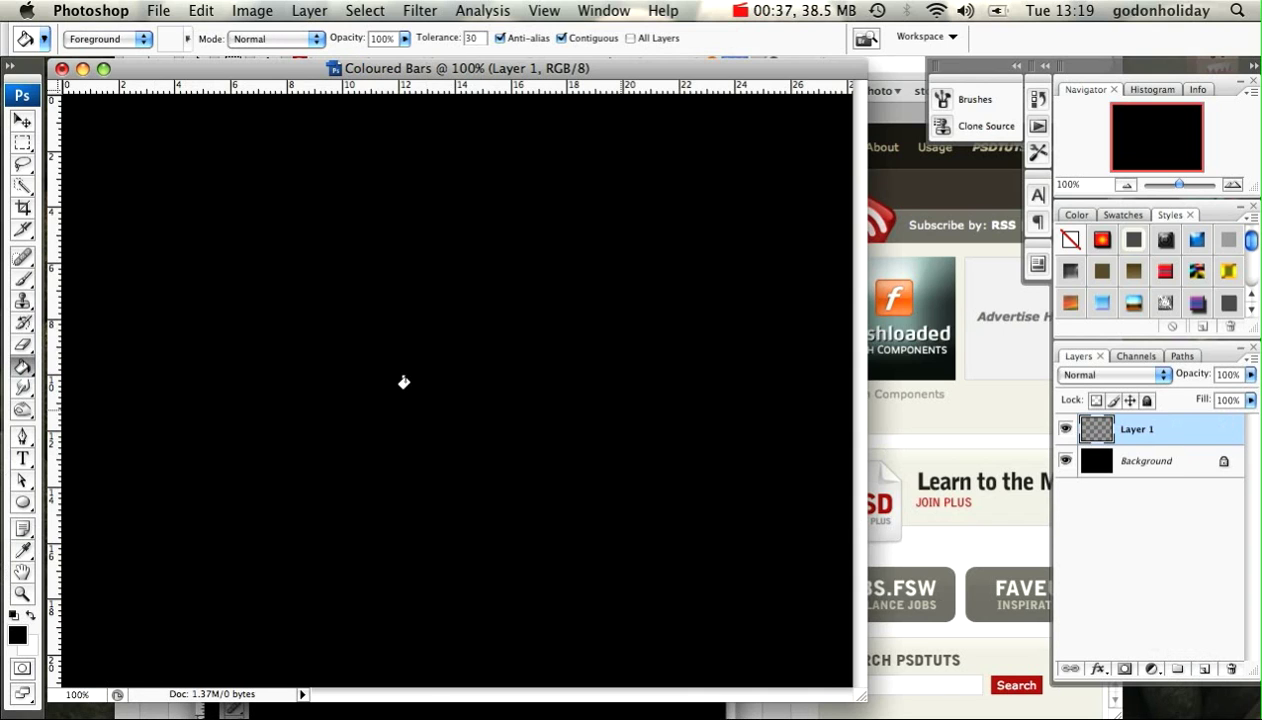
Fill a wide rectangle near the canvas's upper left with black on the new layer.
{"action": "left_click", "coordinate": [22, 143]}
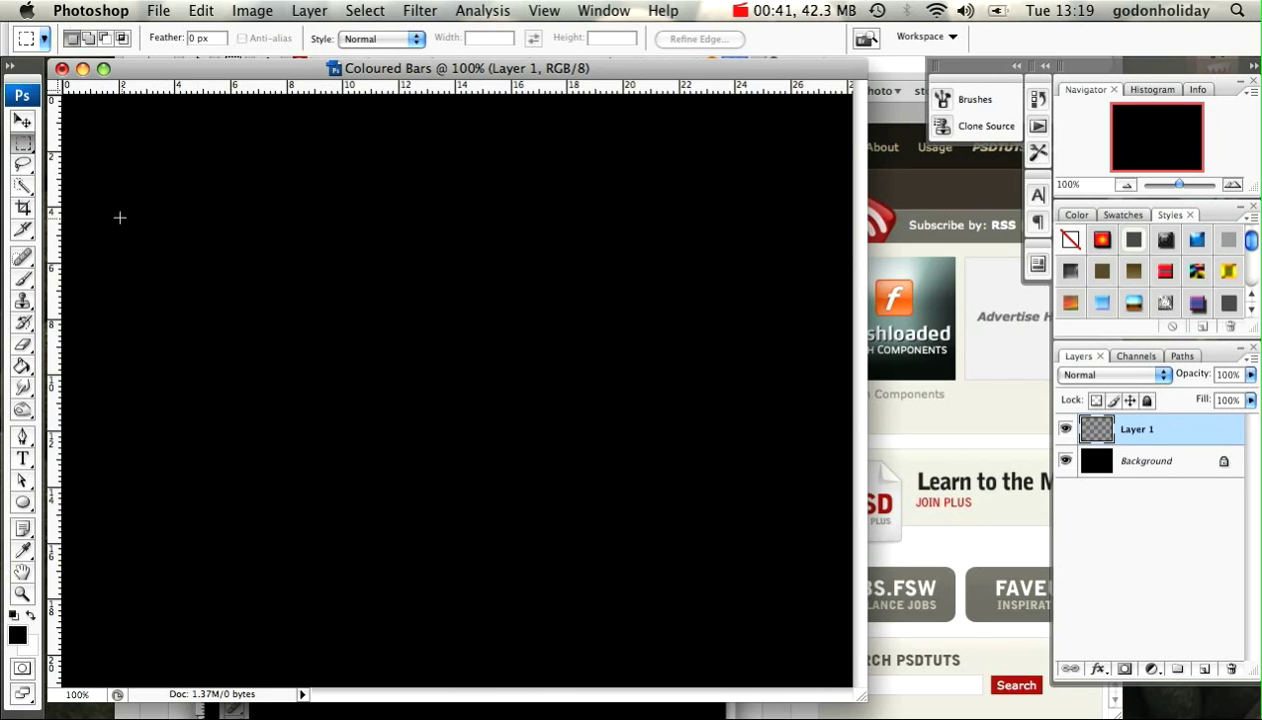
{"action": "left_click_drag", "start_coordinate": [112, 159], "coordinate": [415, 275]}
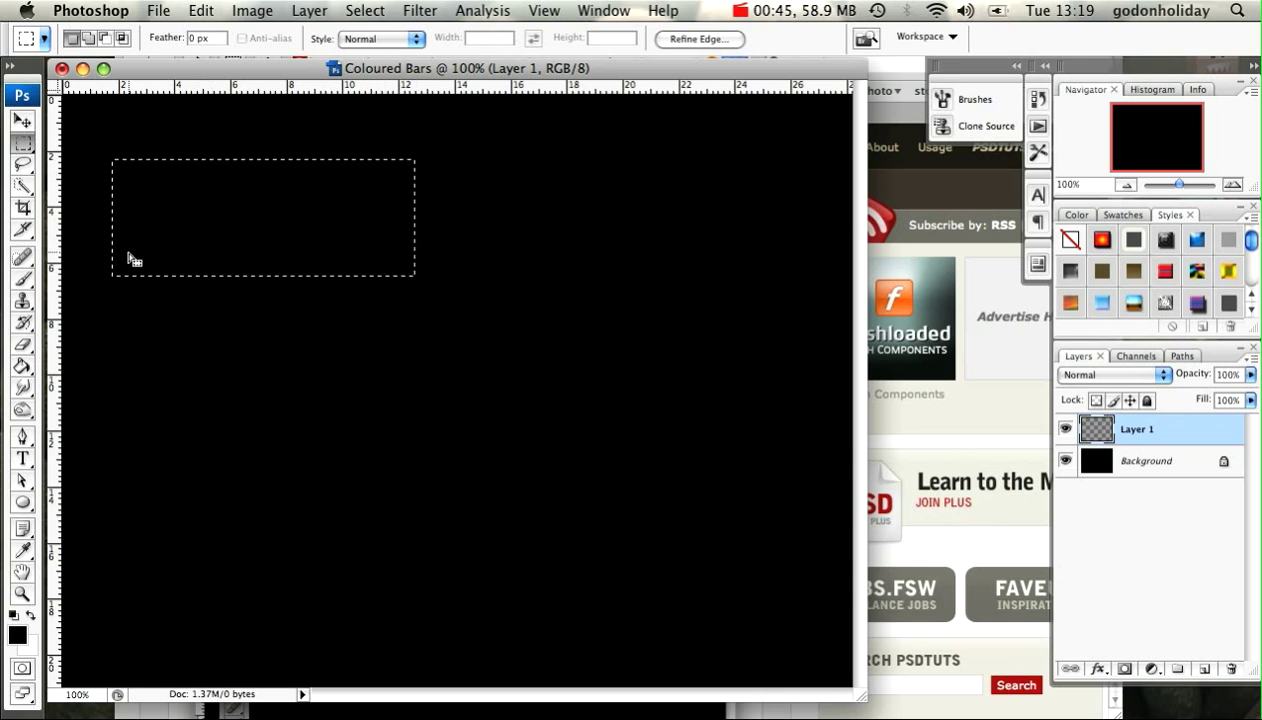
{"action": "left_click", "coordinate": [22, 366]}
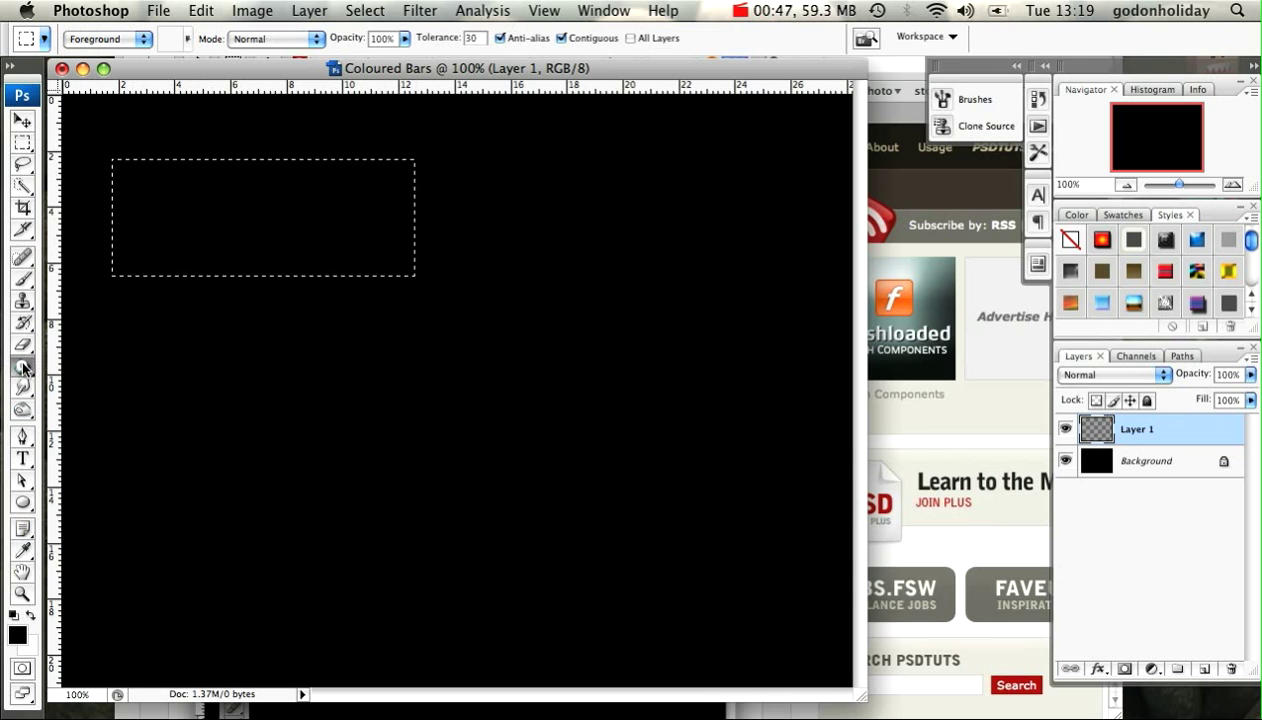
{"action": "left_click", "coordinate": [178, 224]}
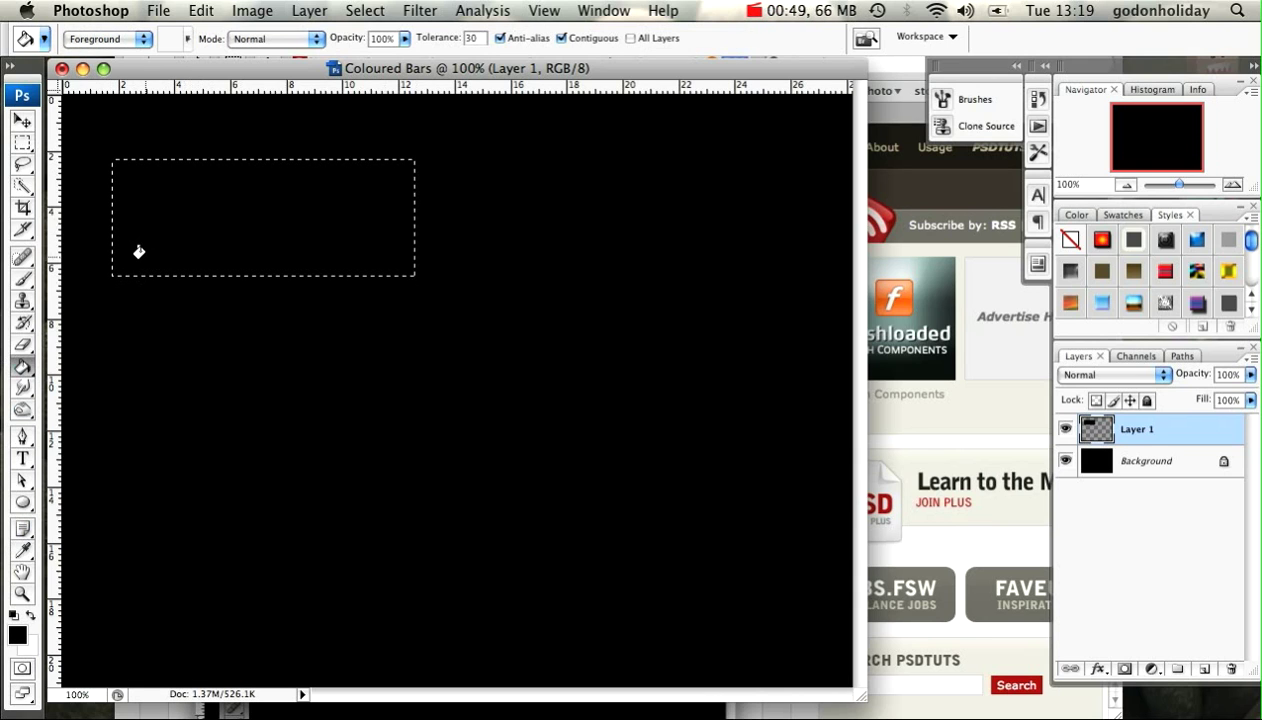
Apply the Tiles filter with 10 tiles and 1% offset, then deselect.
{"action": "double_click", "coordinate": [421, 14]}
{"action": "left_click", "coordinate": [420, 12]}
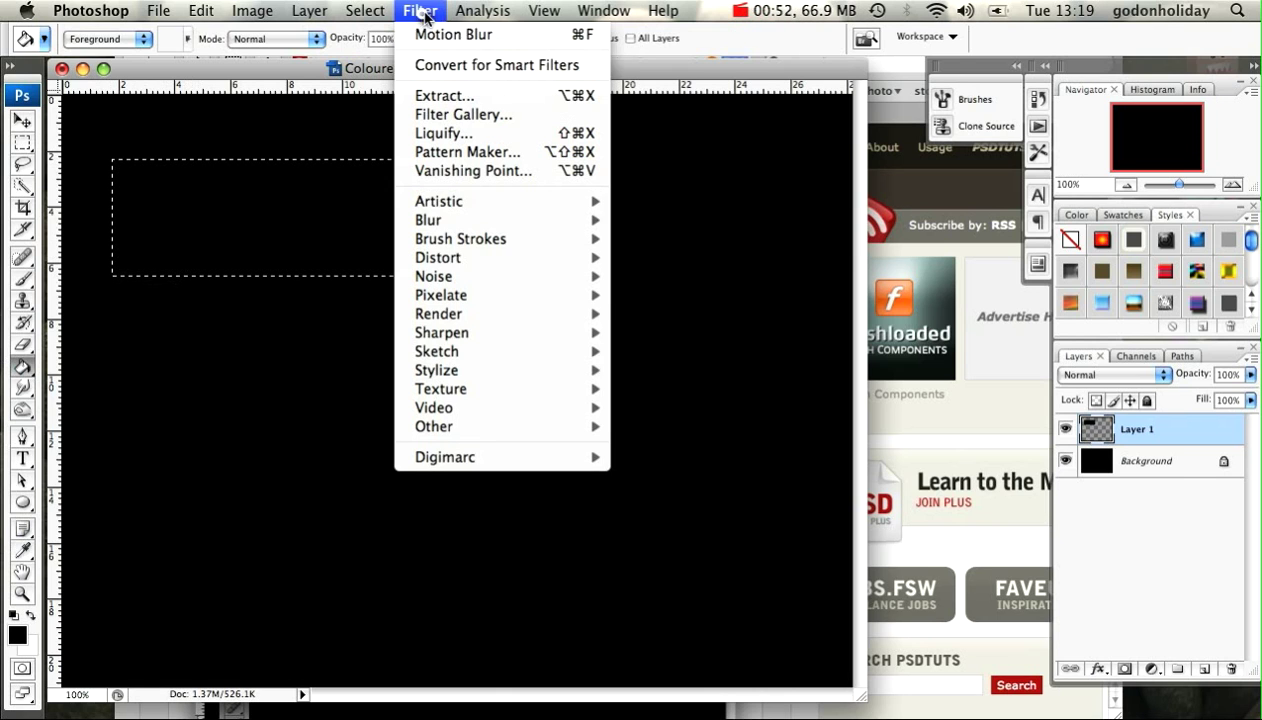
{"action": "mouse_move", "coordinate": [482, 372]}
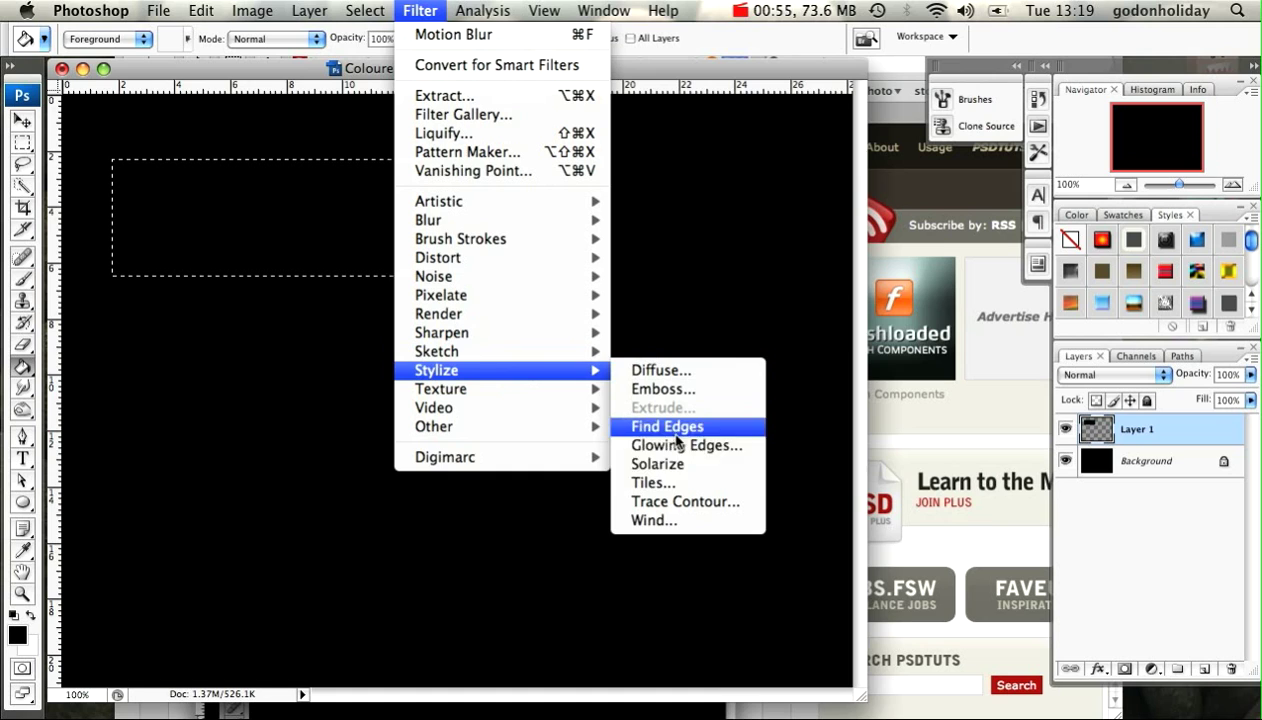
{"action": "left_click", "coordinate": [662, 484]}
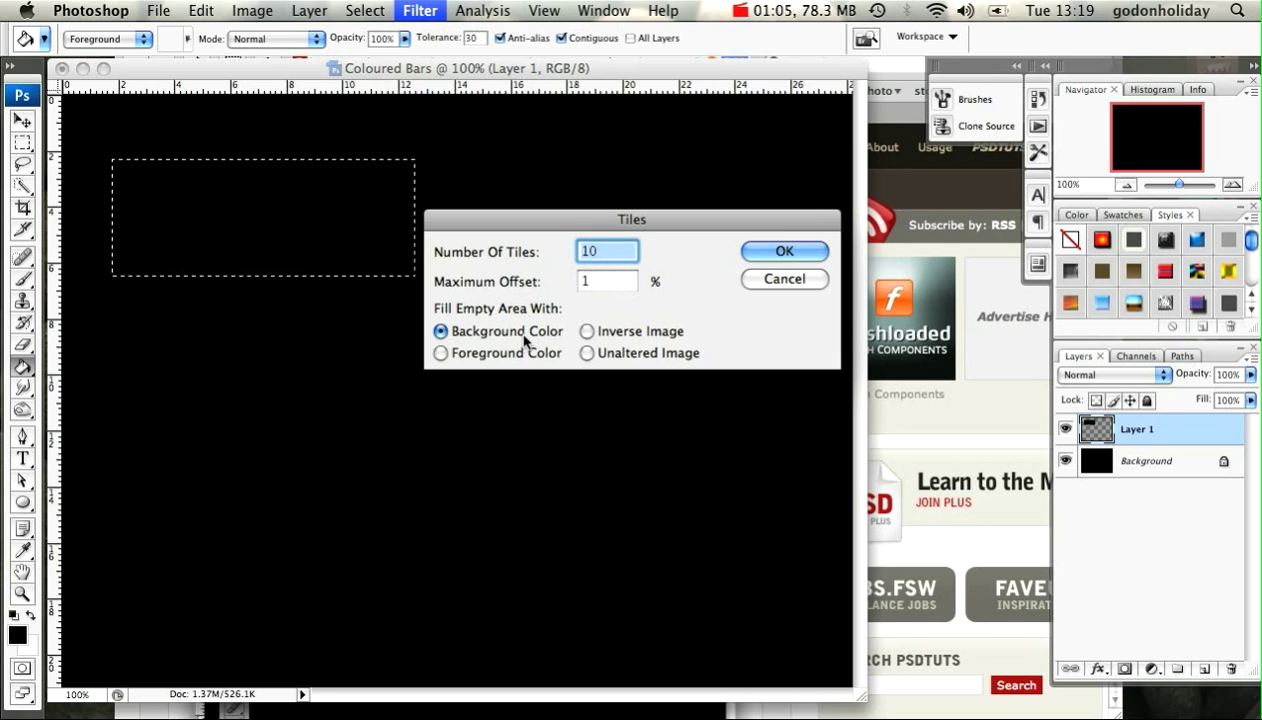
{"action": "left_click", "coordinate": [777, 250]}
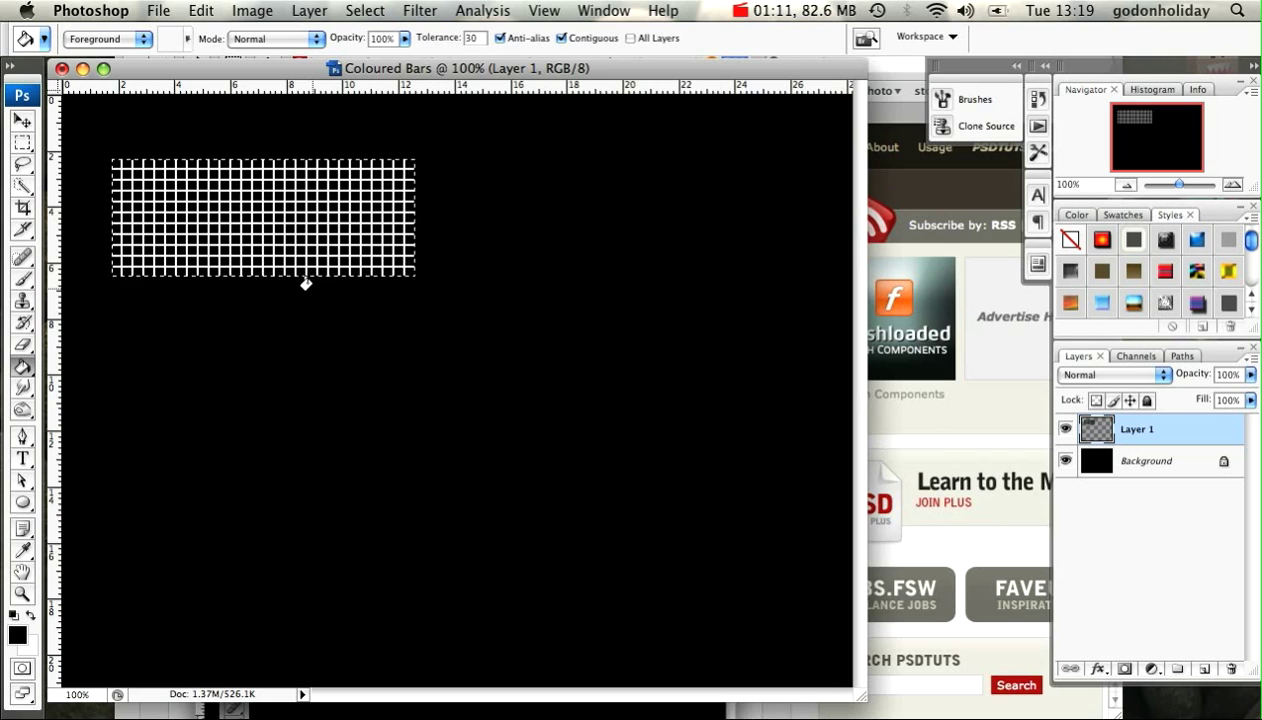
{"action": "key", "text": "super+d"}
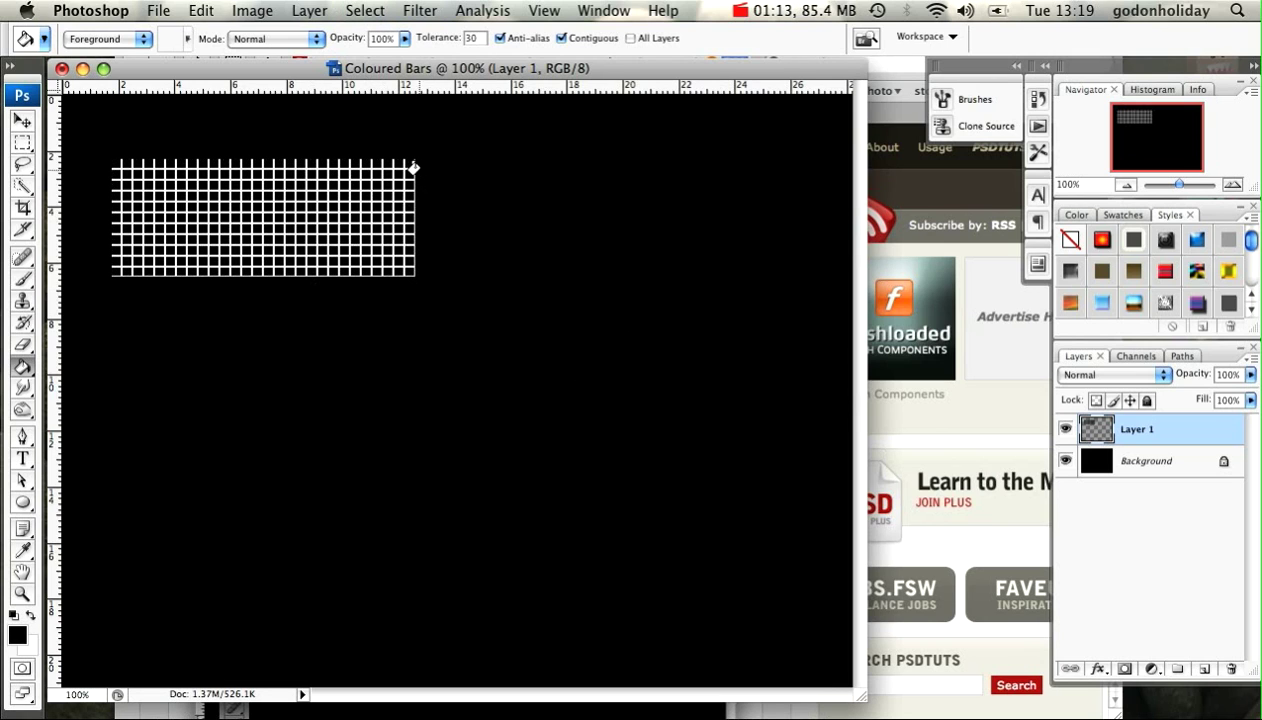
Delete the stray strips along the grid's right and bottom edges, then deselect.
{"action": "left_click", "coordinate": [21, 145]}
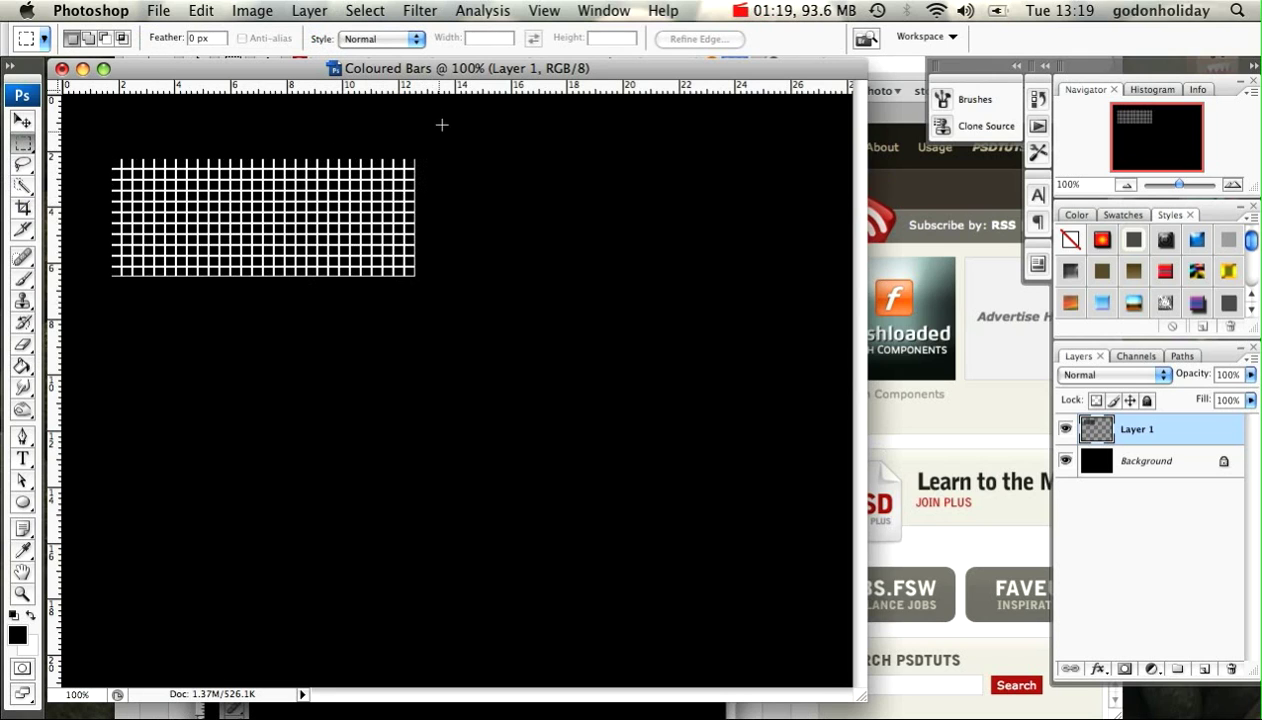
{"action": "left_click_drag", "start_coordinate": [442, 125], "coordinate": [410, 305]}
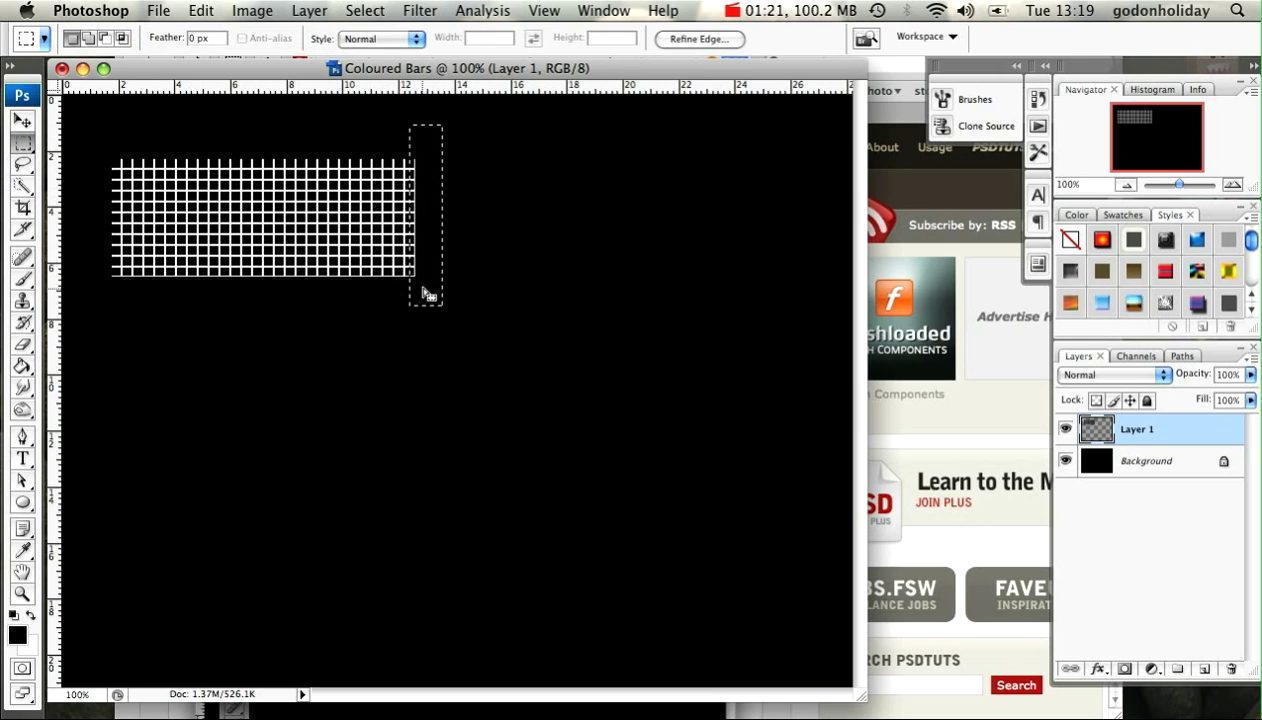
{"action": "key", "text": "Delete"}
{"action": "left_click", "coordinate": [94, 295]}
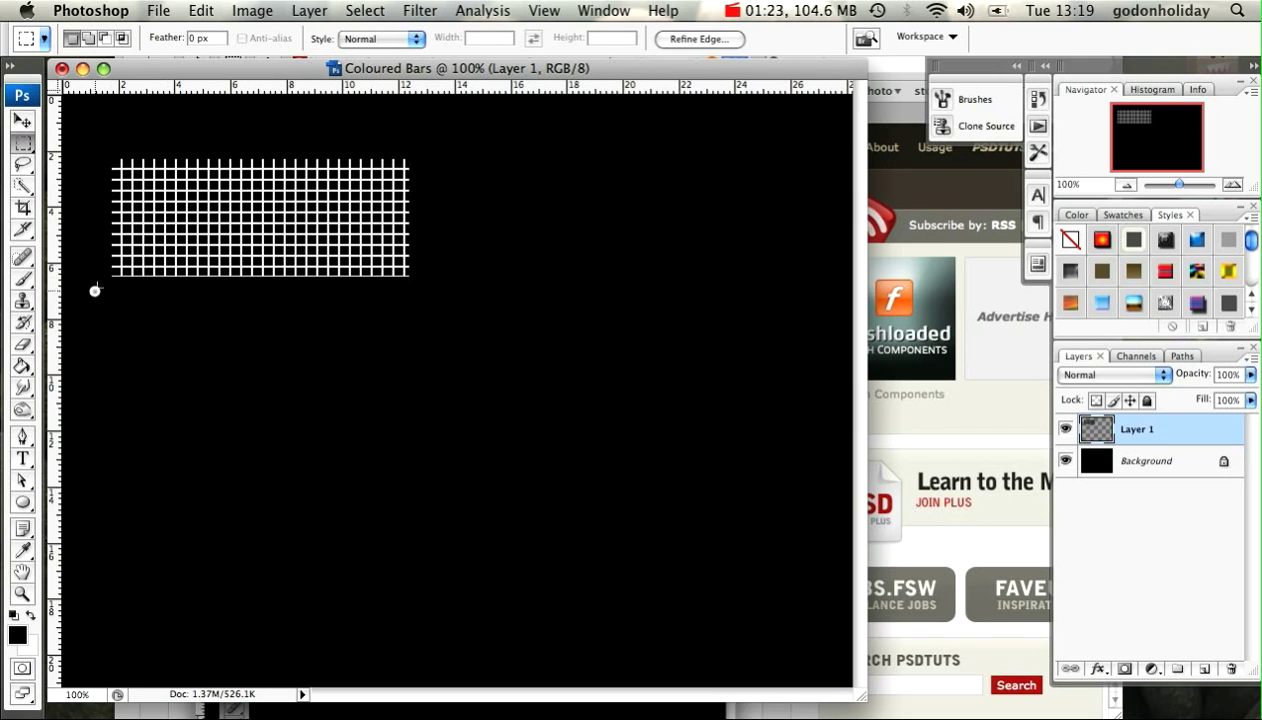
{"action": "left_click_drag", "start_coordinate": [94, 290], "coordinate": [492, 264]}
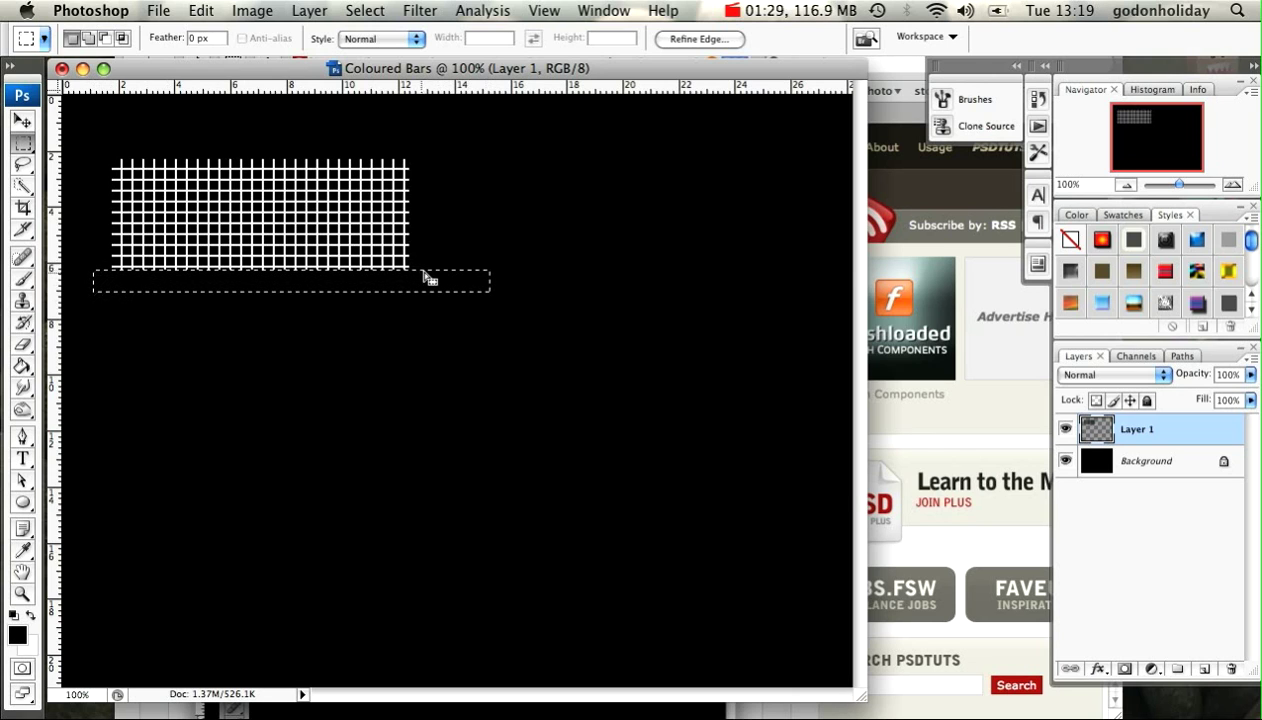
{"action": "key", "text": "super+d"}
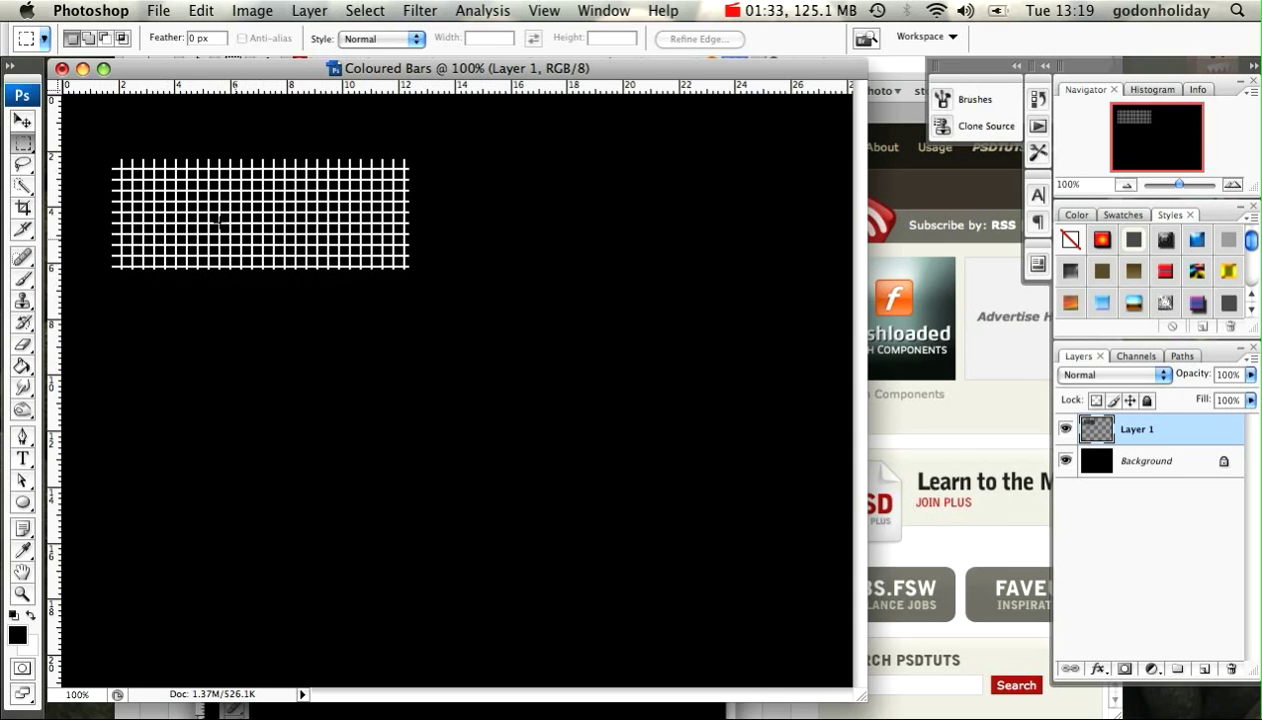
Apply a Motion Blur at 90° with a 64-pixel distance to the grid.
{"action": "left_click", "coordinate": [421, 12]}
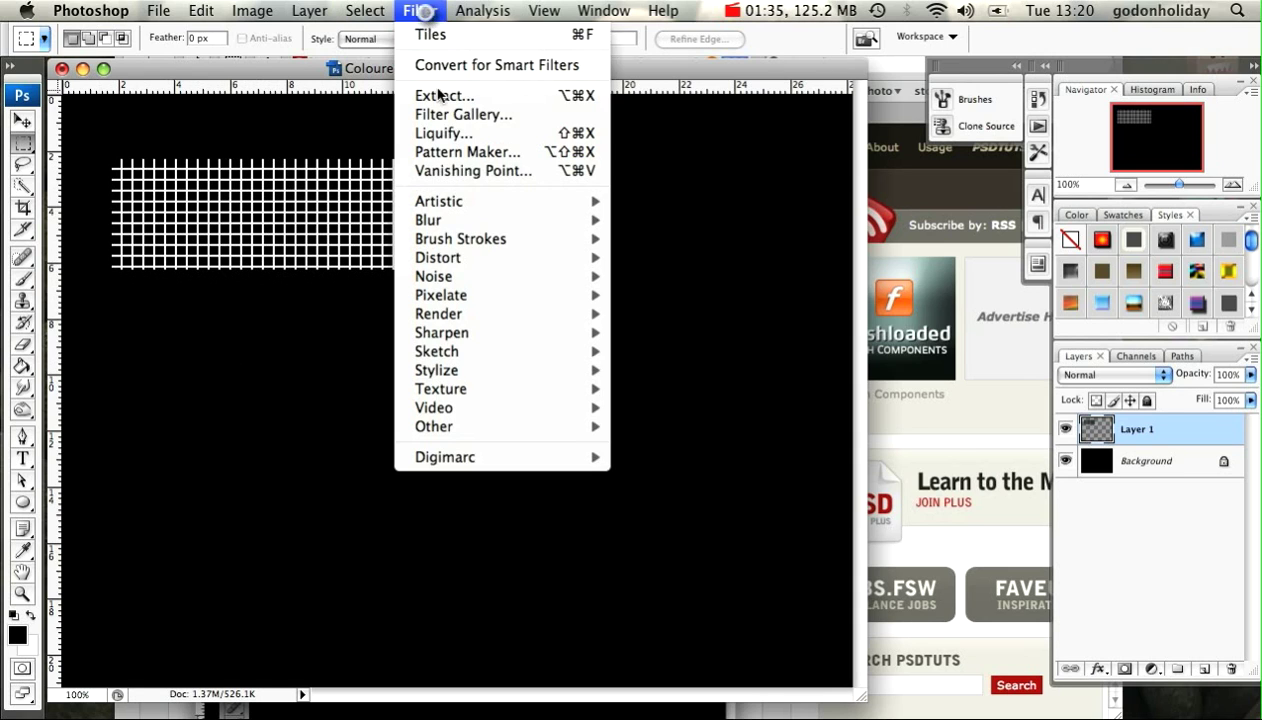
{"action": "mouse_move", "coordinate": [490, 220]}
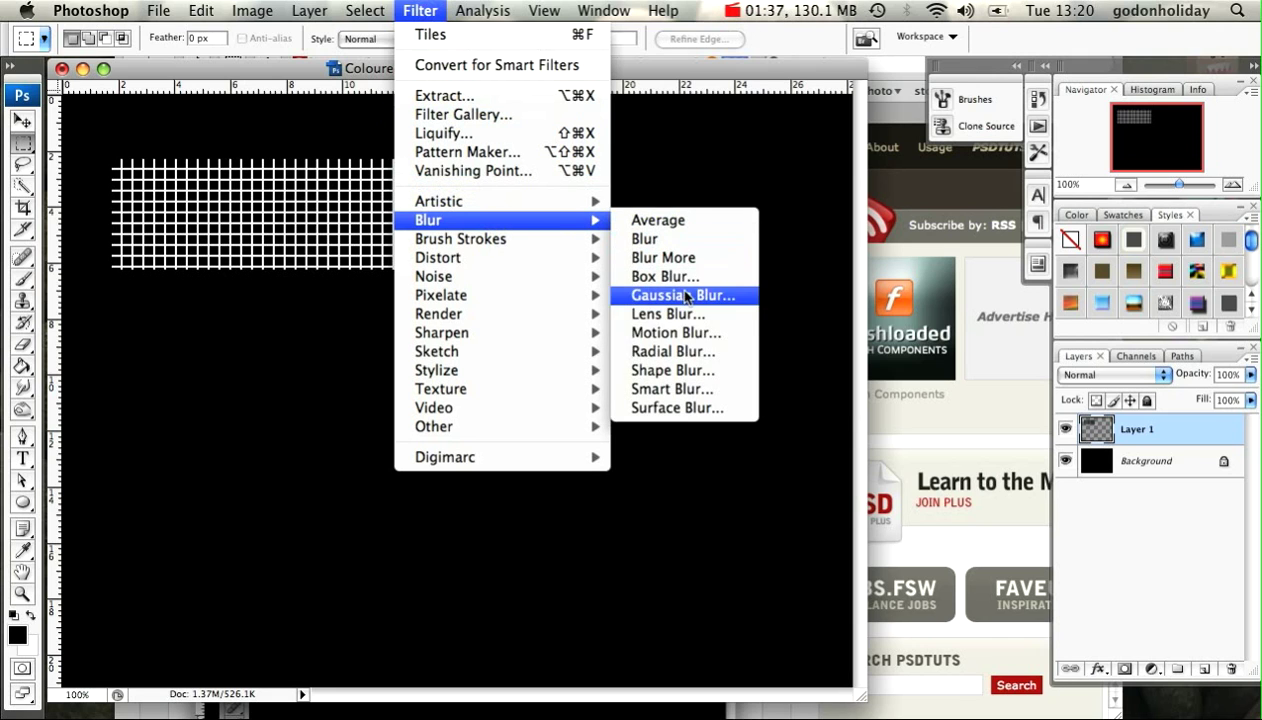
{"action": "left_click", "coordinate": [677, 333]}
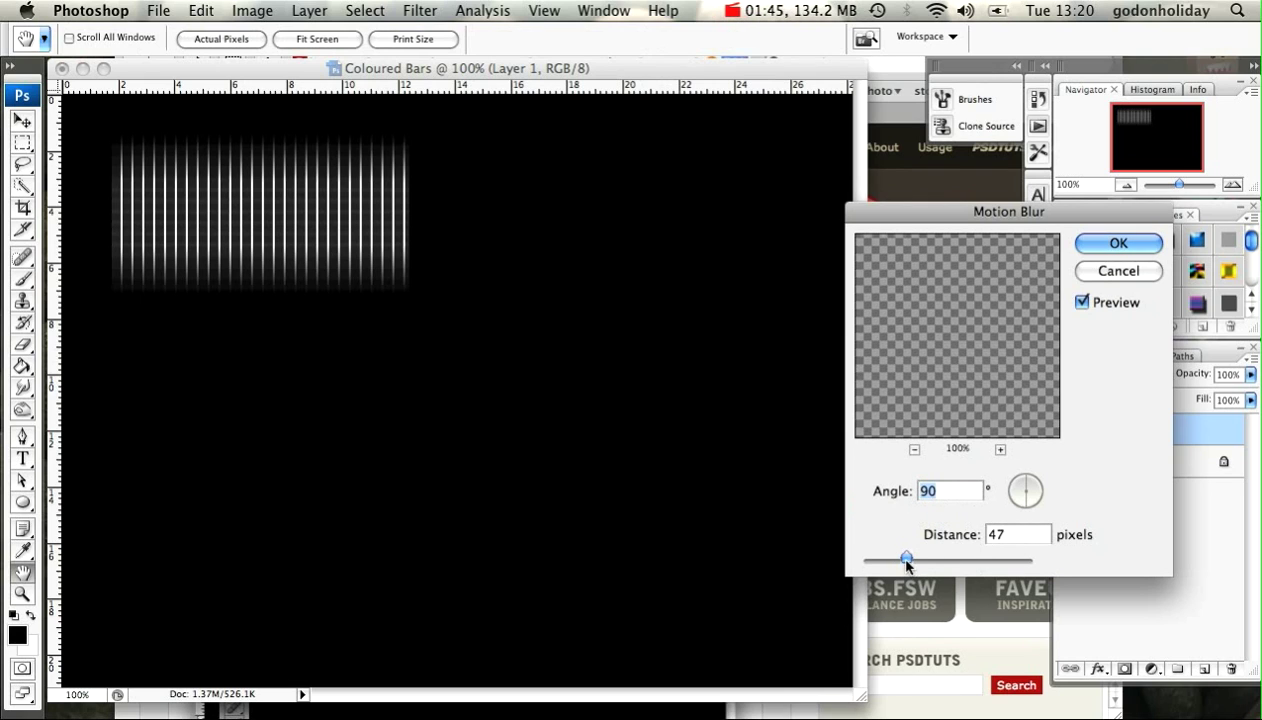
{"action": "left_click_drag", "start_coordinate": [903, 558], "coordinate": [914, 557]}
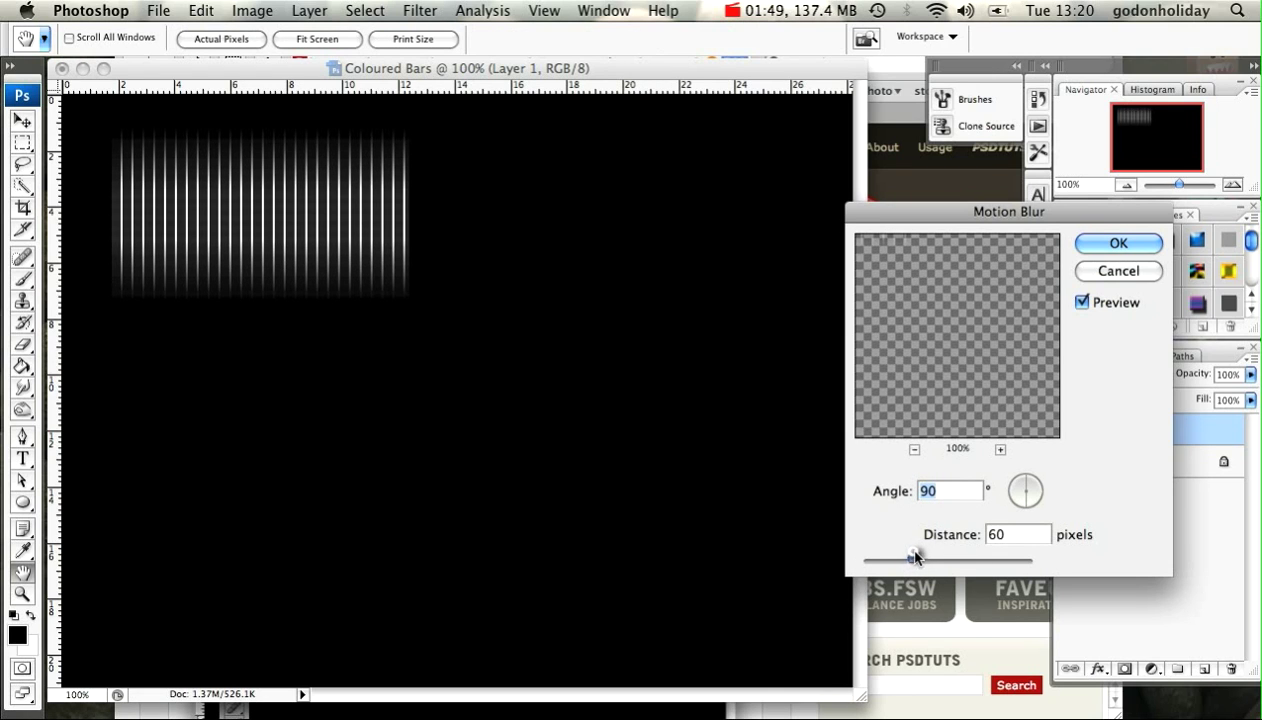
{"action": "left_click_drag", "start_coordinate": [949, 557], "coordinate": [916, 561]}
{"action": "left_click", "coordinate": [1118, 245]}
{"action": "key", "text": "m"}
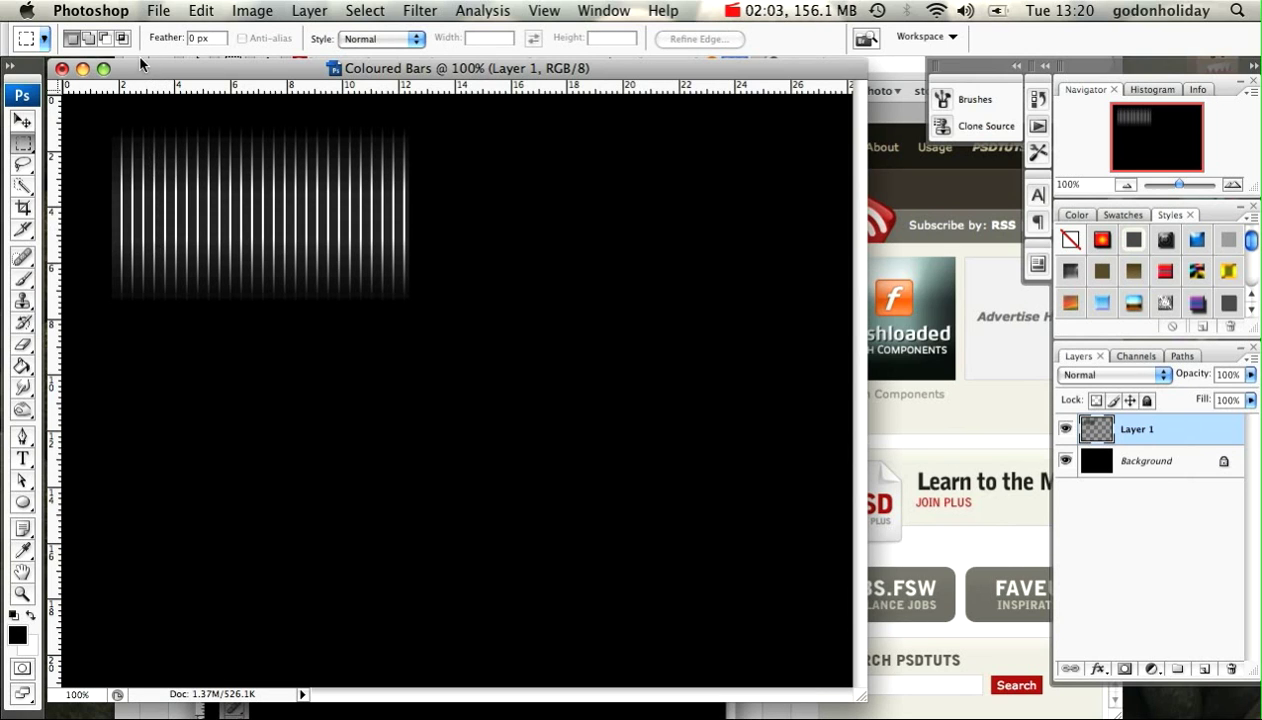
Warp the light bars with the Flag style and nudge them slightly lower.
{"action": "left_click", "coordinate": [201, 12]}
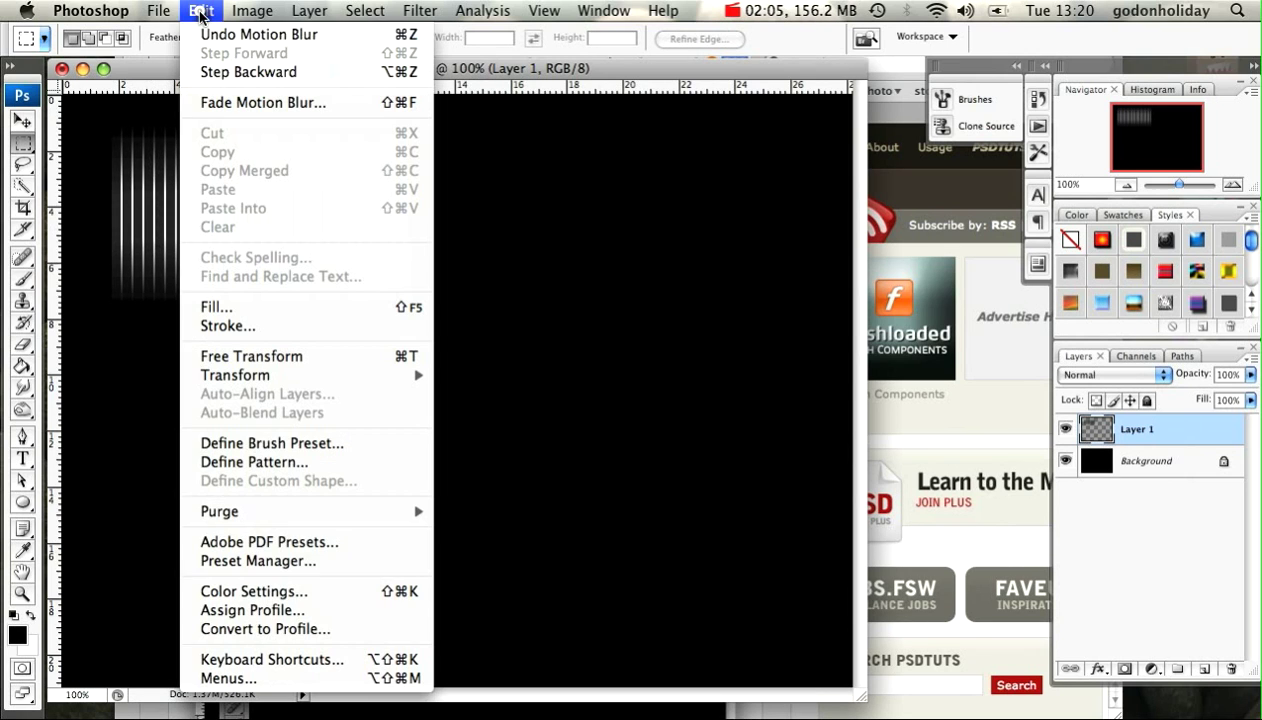
{"action": "mouse_move", "coordinate": [242, 384]}
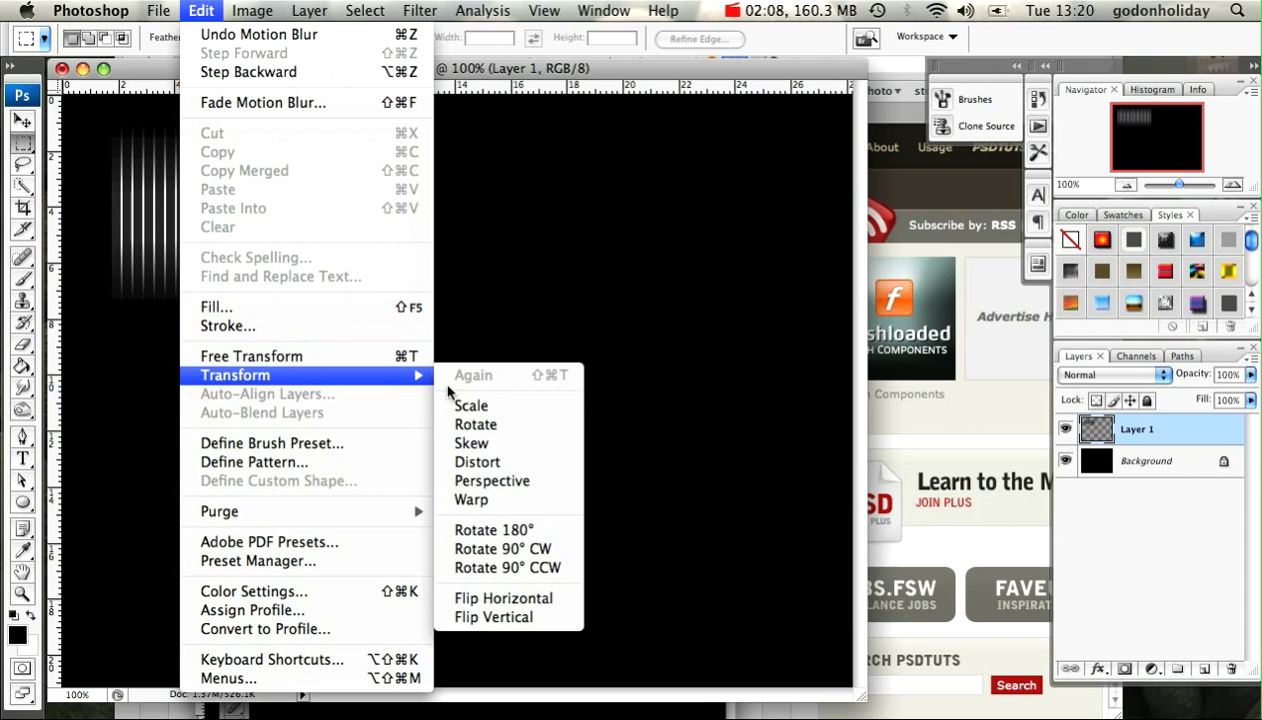
{"action": "left_click", "coordinate": [472, 500]}
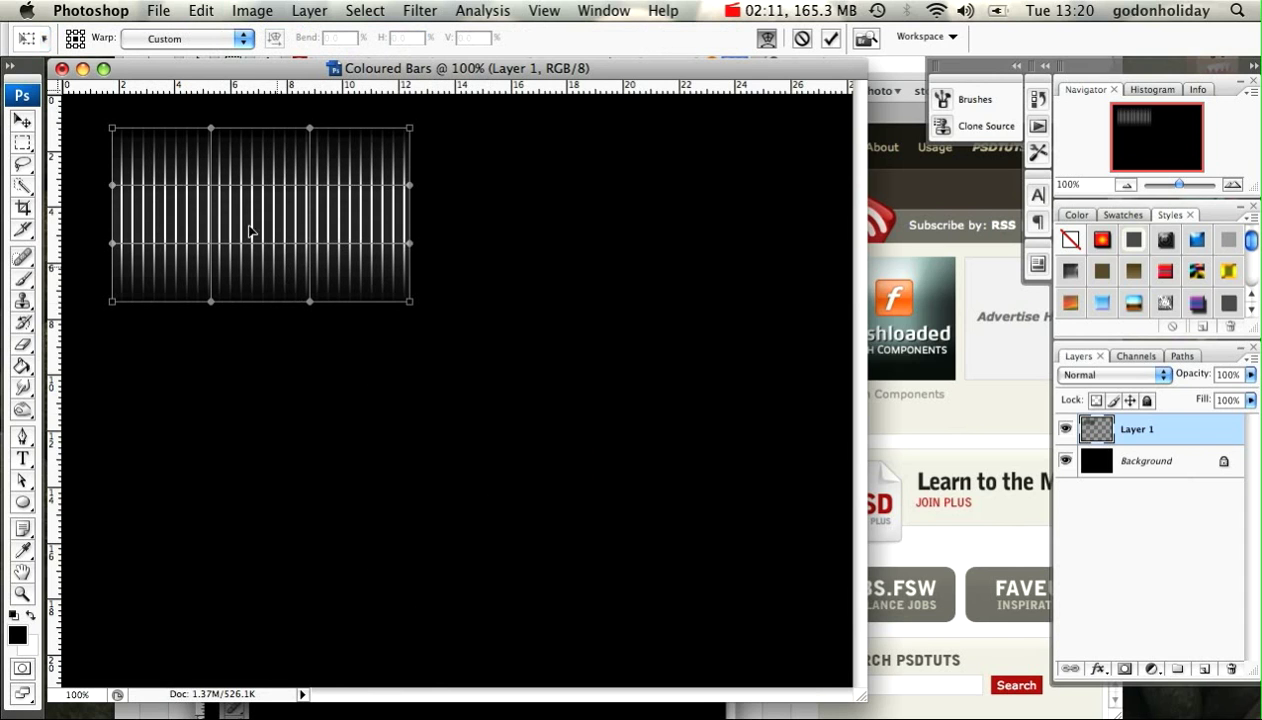
{"action": "left_click", "coordinate": [245, 41]}
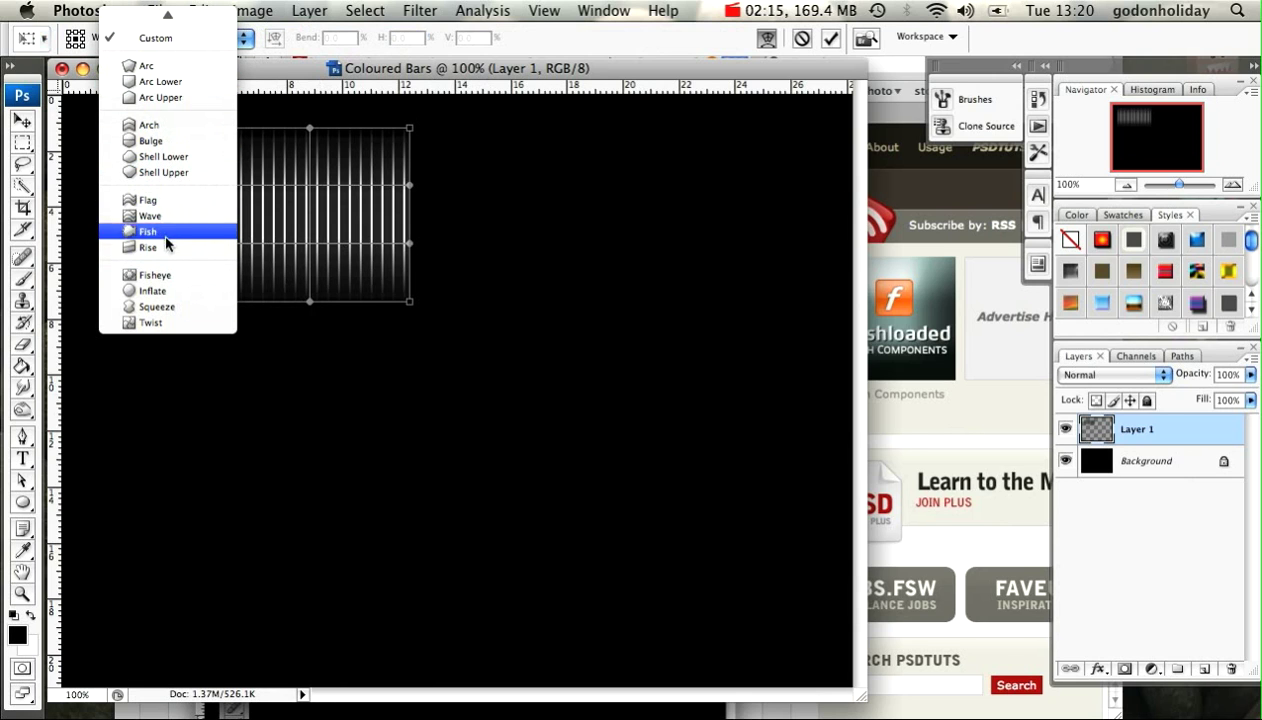
{"action": "left_click", "coordinate": [160, 202]}
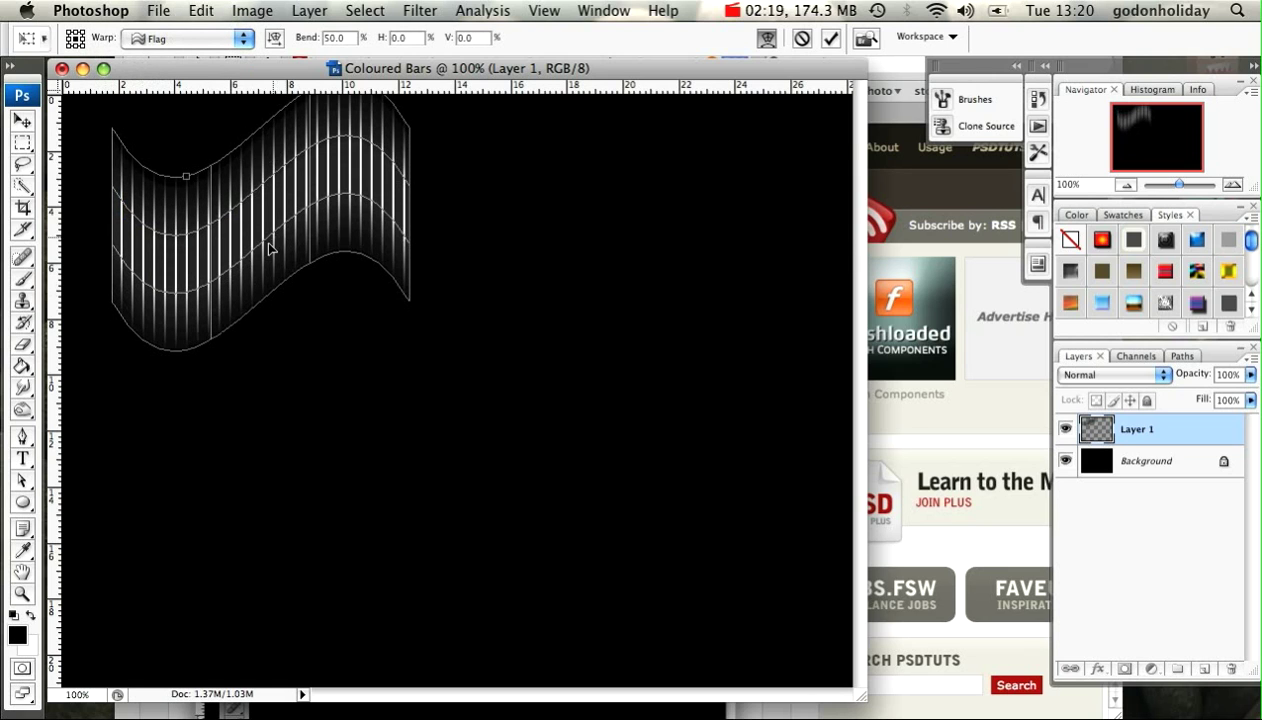
{"action": "key", "text": "Return"}
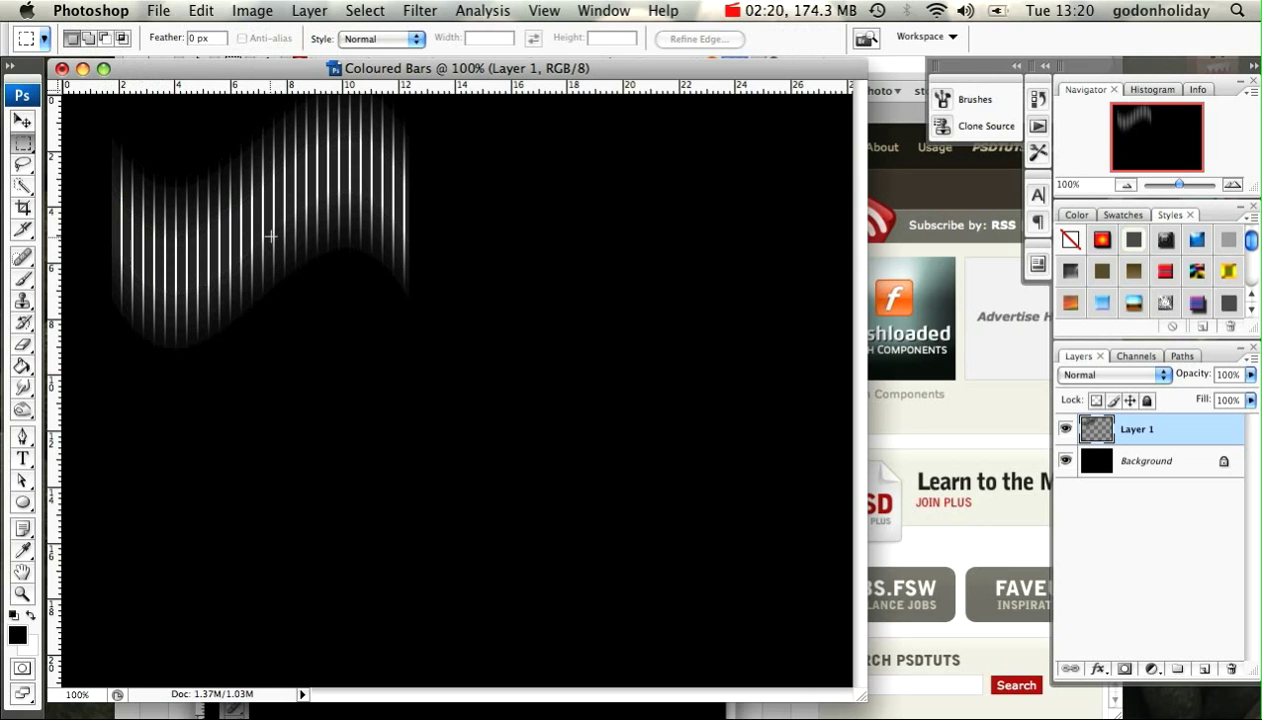
{"action": "left_click", "coordinate": [22, 120]}
{"action": "left_click_drag", "start_coordinate": [220, 226], "coordinate": [213, 279]}
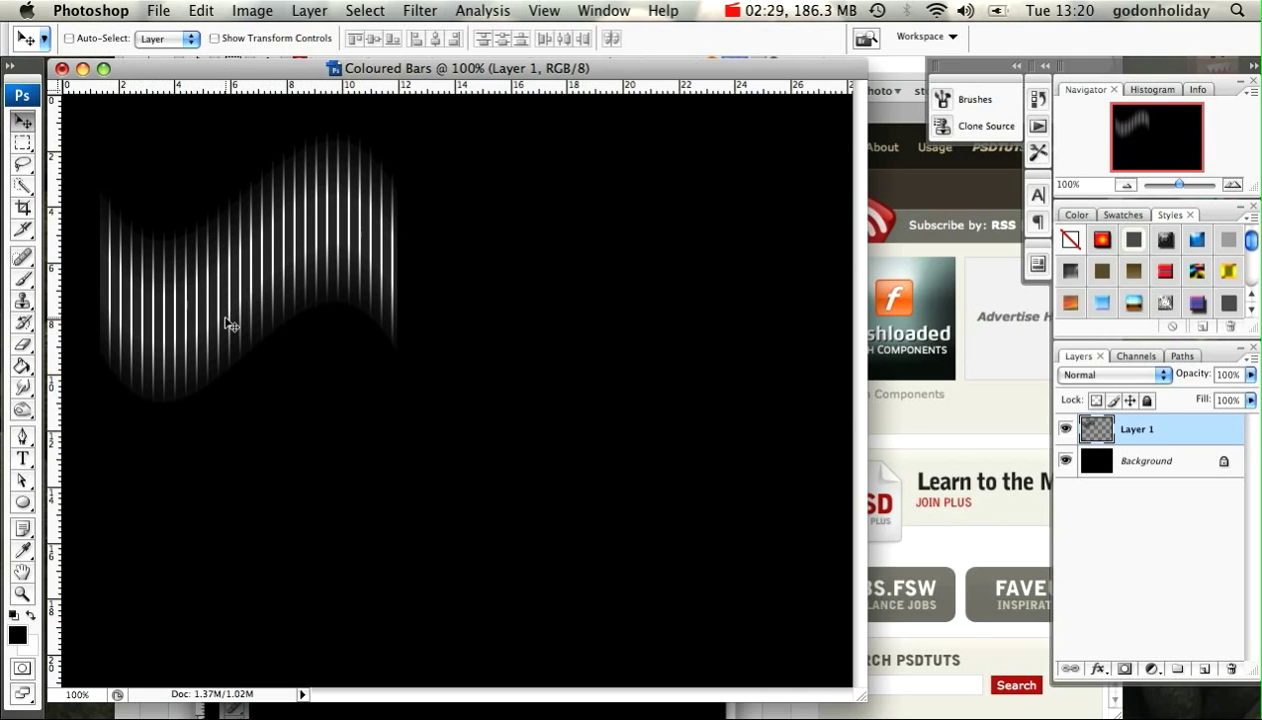
Add a Gradient Overlay to Layer 1 in Multiply mode at a 0° angle.
{"action": "double_click", "coordinate": [1203, 434]}
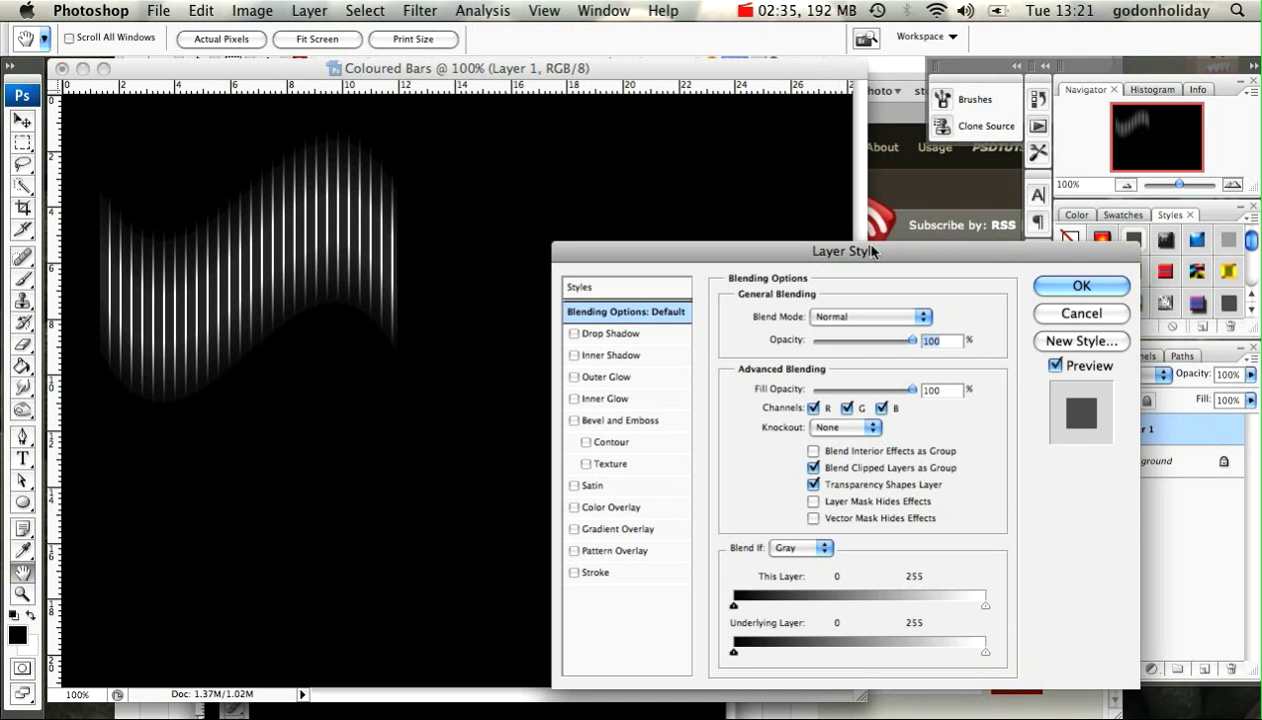
{"action": "left_click", "coordinate": [617, 533]}
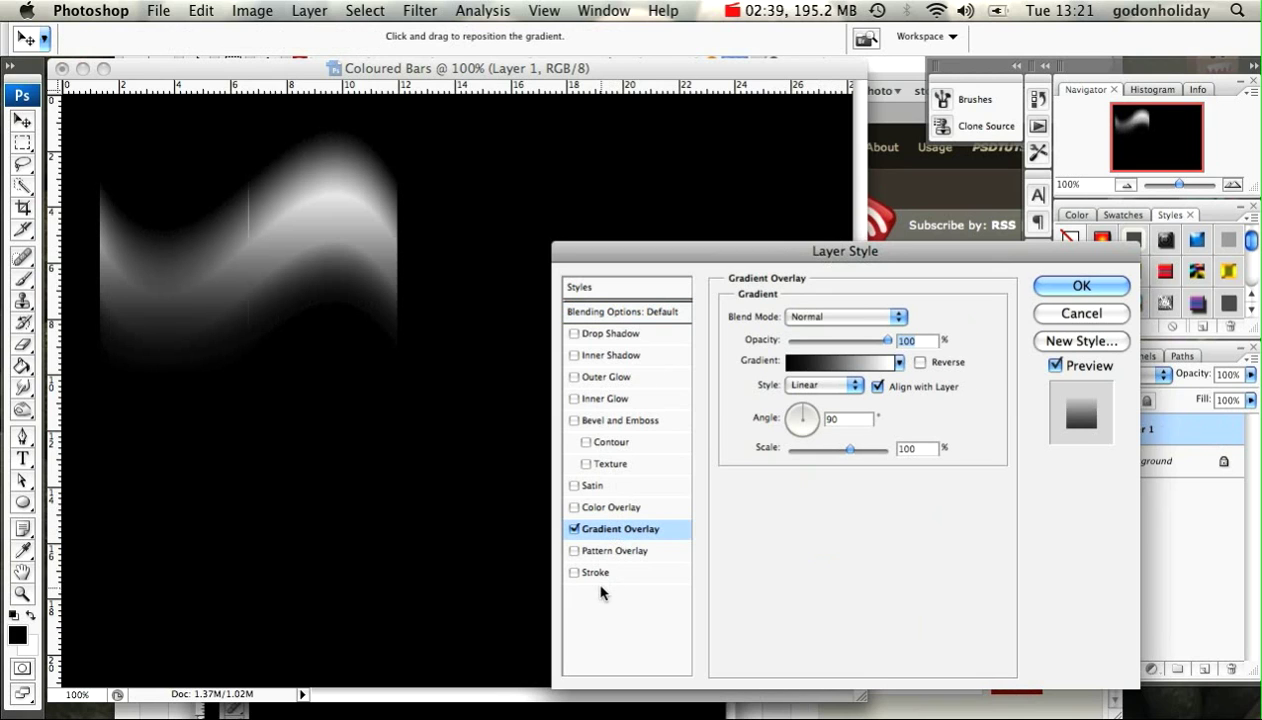
{"action": "left_click", "coordinate": [897, 316]}
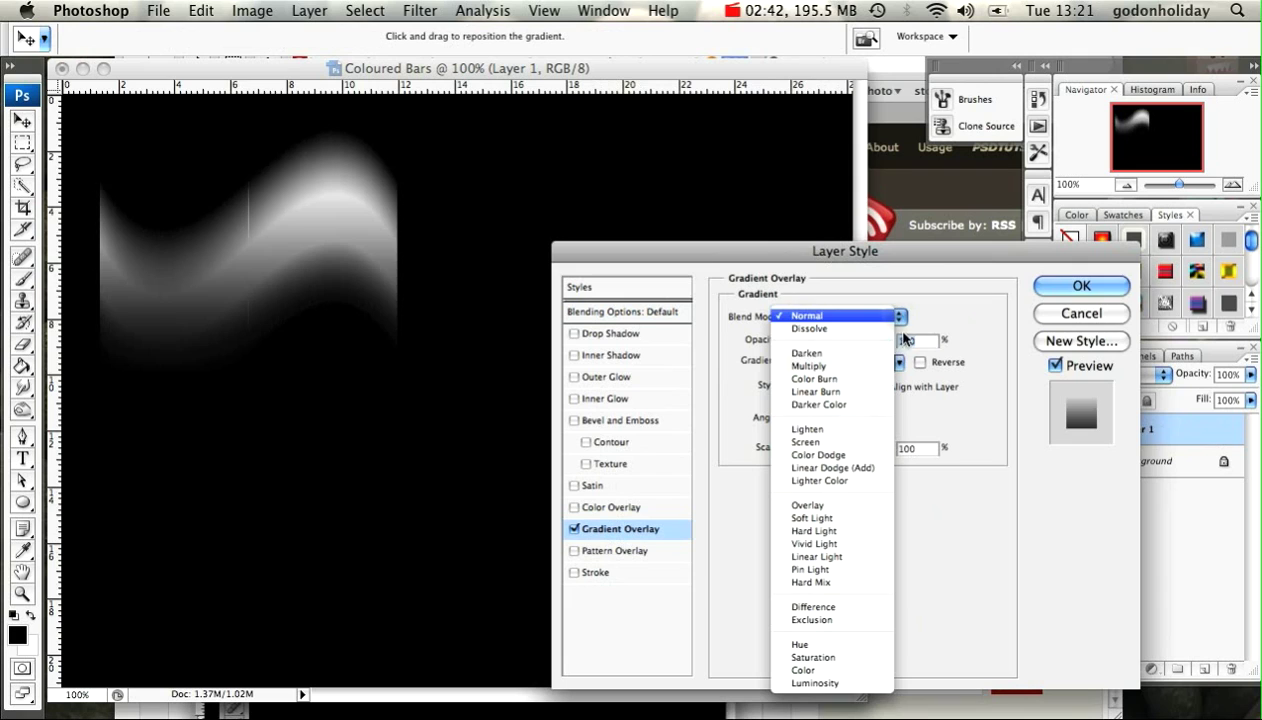
{"action": "left_click", "coordinate": [858, 366]}
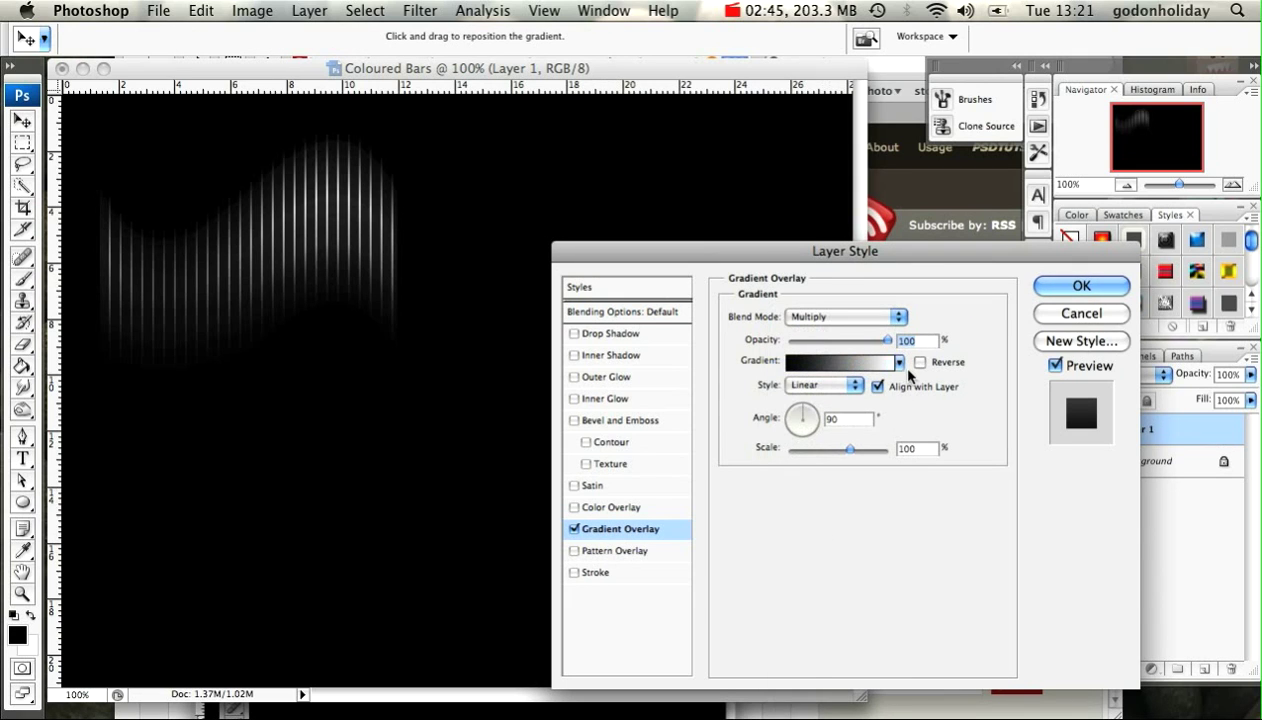
{"action": "left_click", "coordinate": [829, 418]}
{"action": "type", "text": "0"}
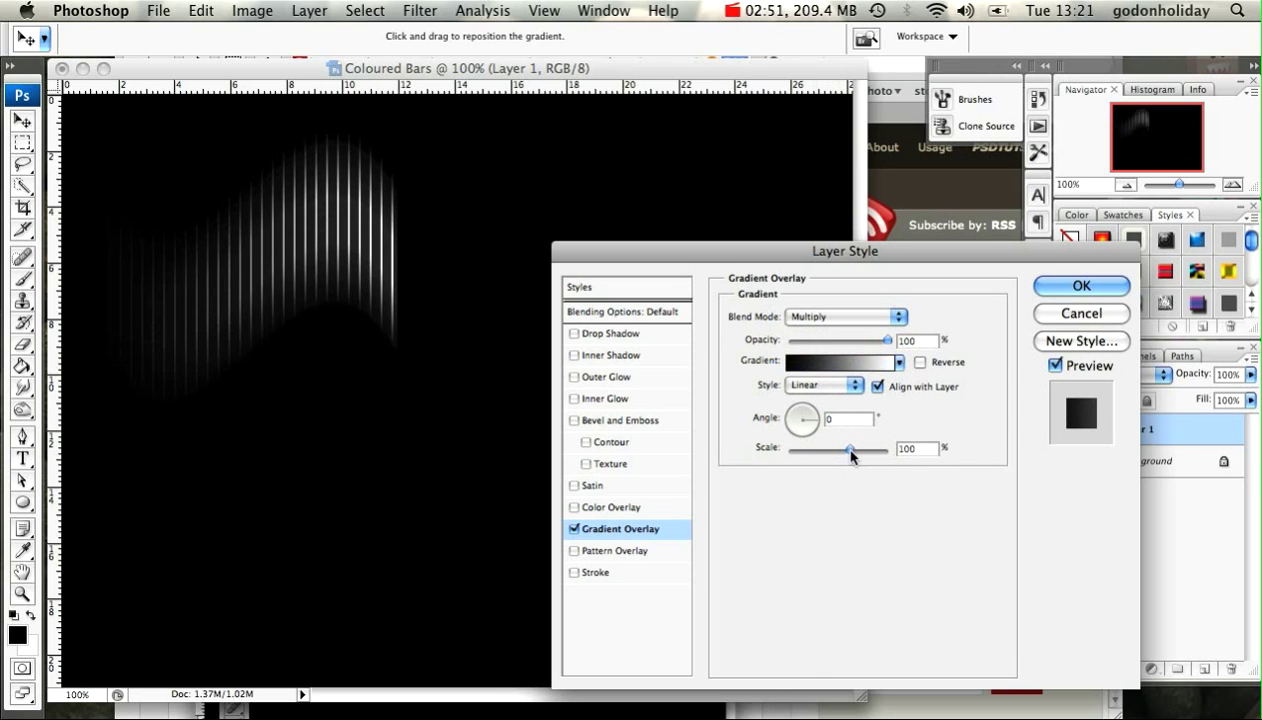
{"action": "left_click_drag", "start_coordinate": [846, 456], "coordinate": [845, 458]}
Browse the gradient presets and apply the rainbow gradient to the overlay.
{"action": "left_click", "coordinate": [900, 363]}
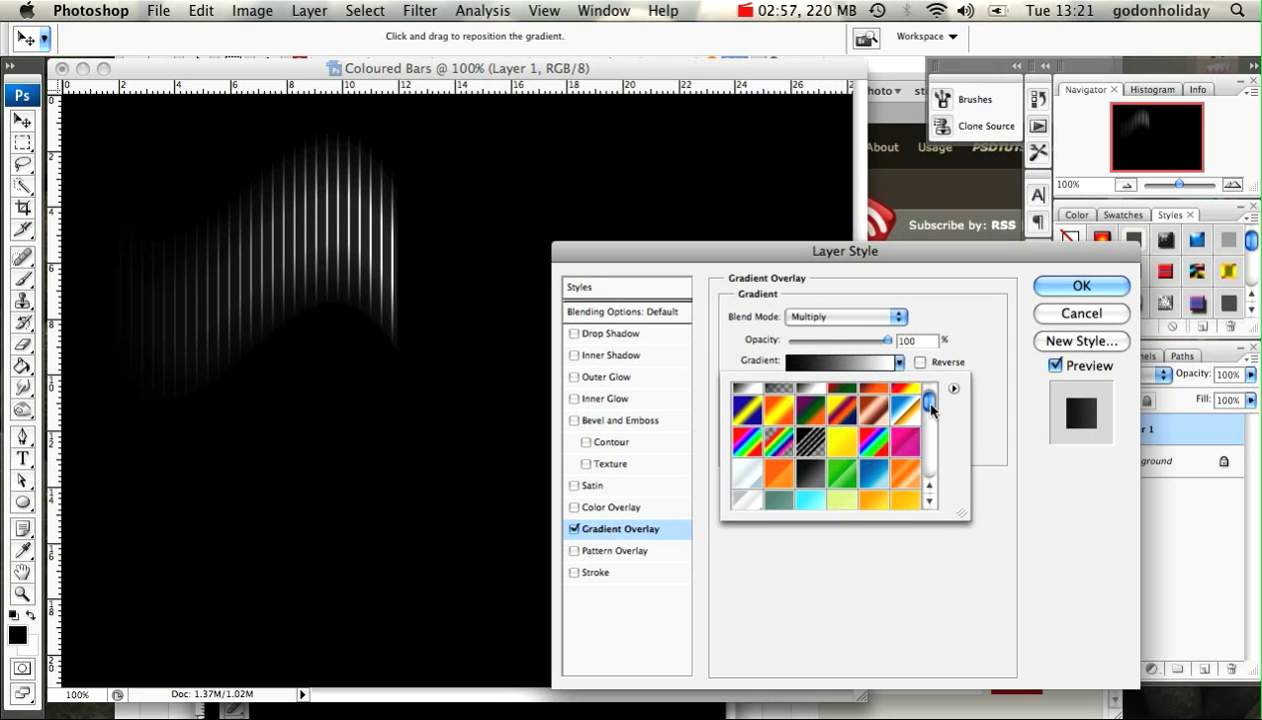
{"action": "left_click_drag", "start_coordinate": [926, 414], "coordinate": [933, 400]}
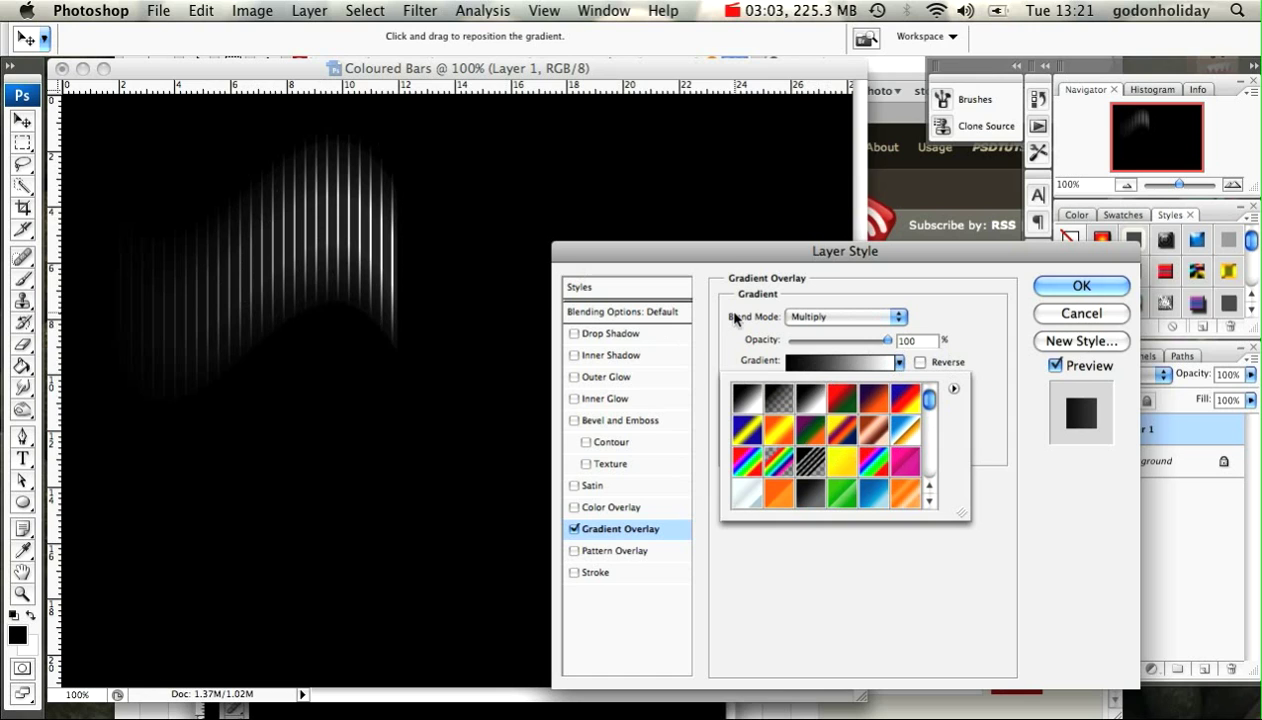
{"action": "left_click", "coordinate": [875, 430]}
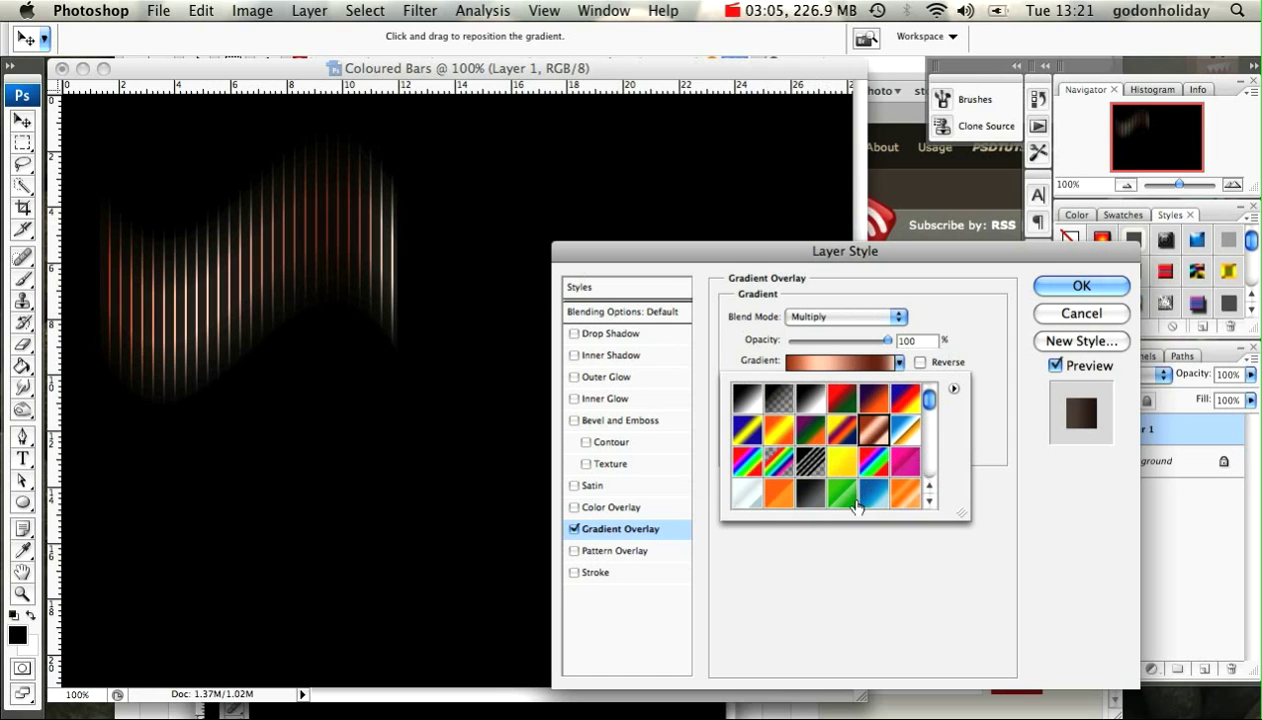
{"action": "left_click", "coordinate": [838, 460]}
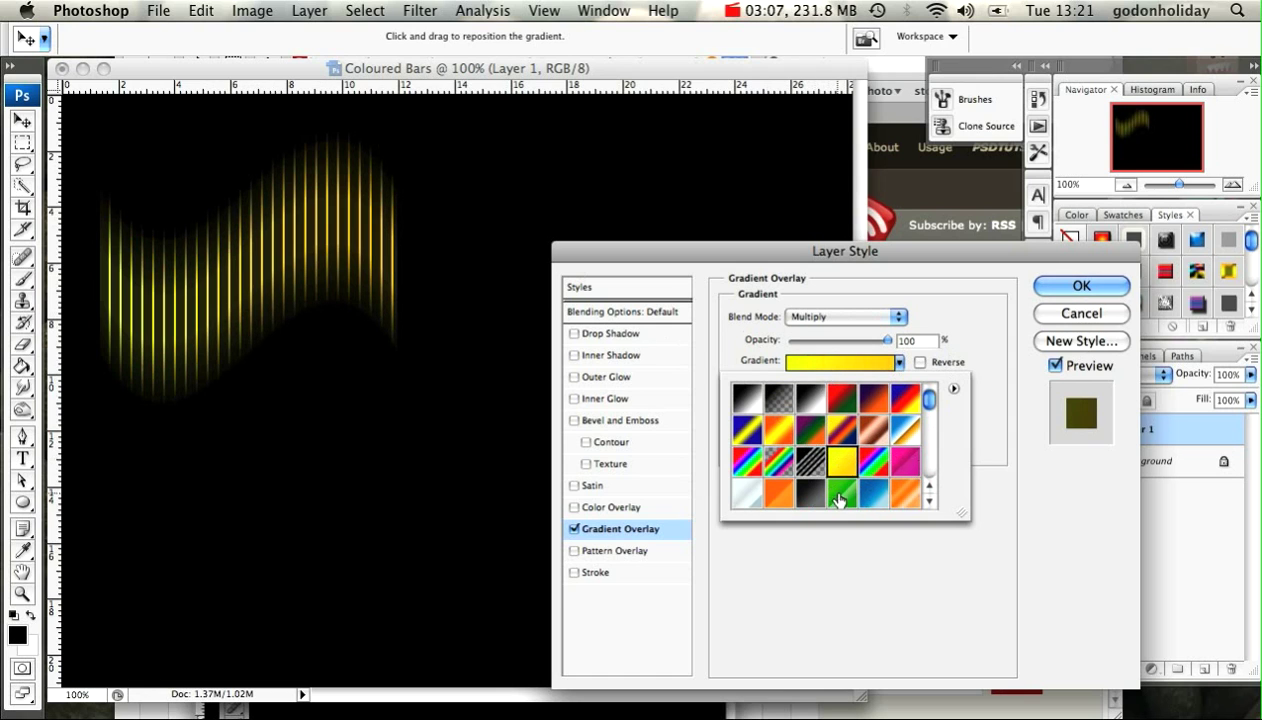
{"action": "left_click", "coordinate": [832, 493]}
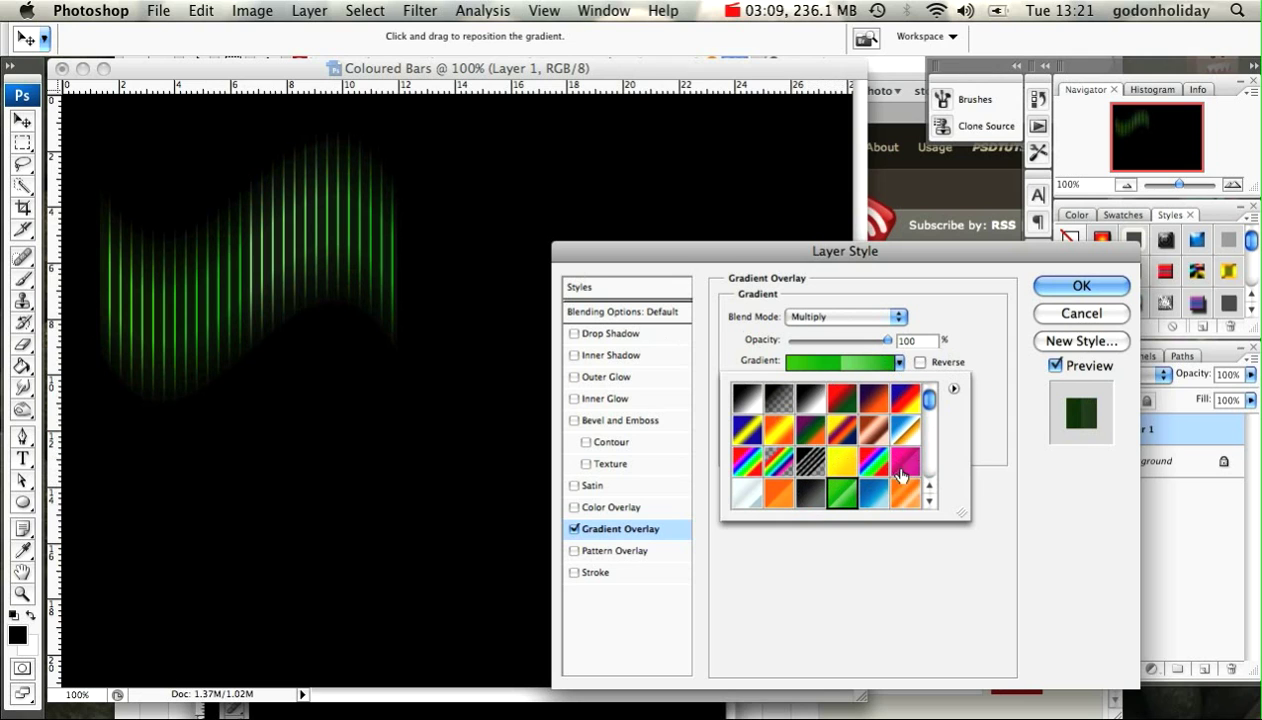
{"action": "left_click", "coordinate": [903, 492]}
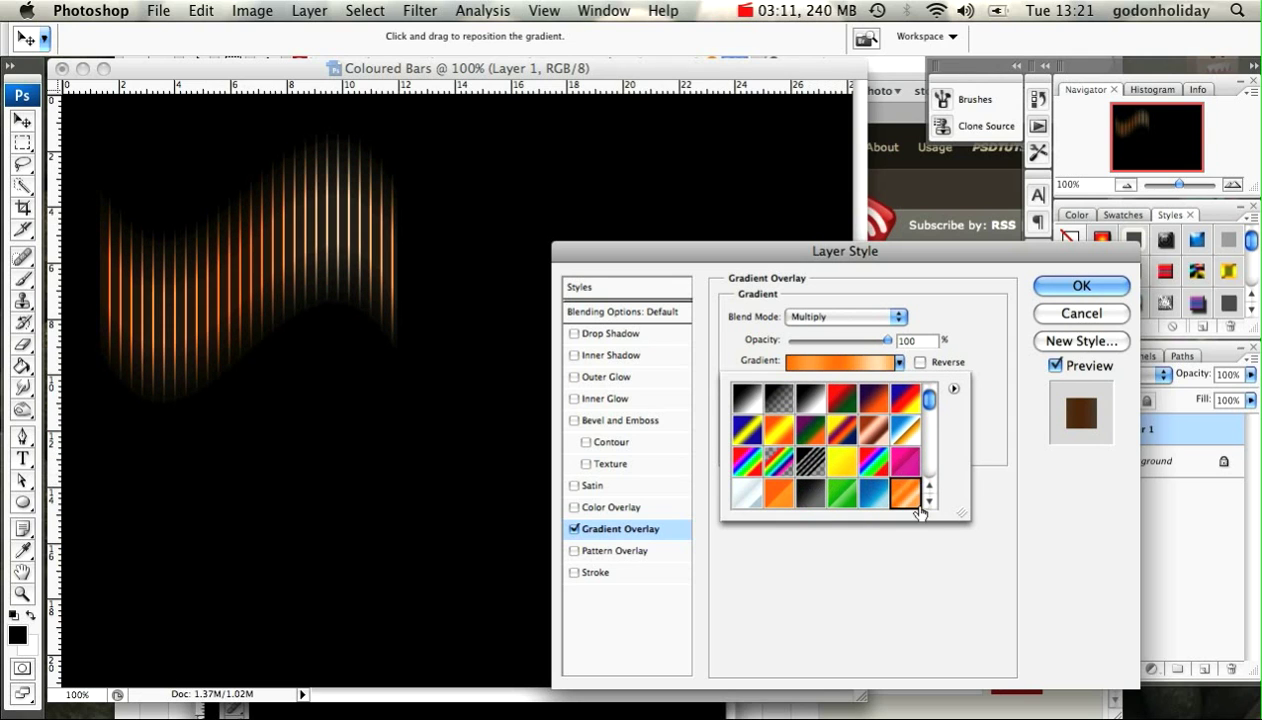
{"action": "left_click", "coordinate": [929, 501]}
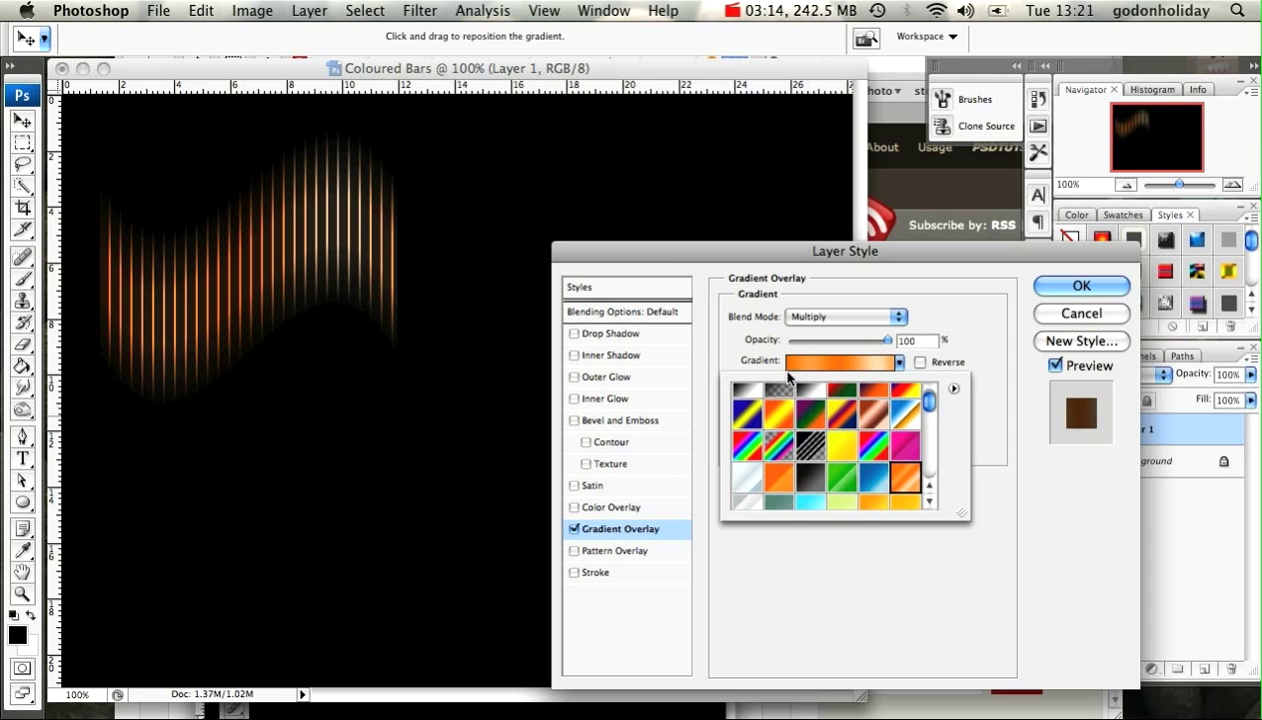
{"action": "left_click", "coordinate": [742, 442]}
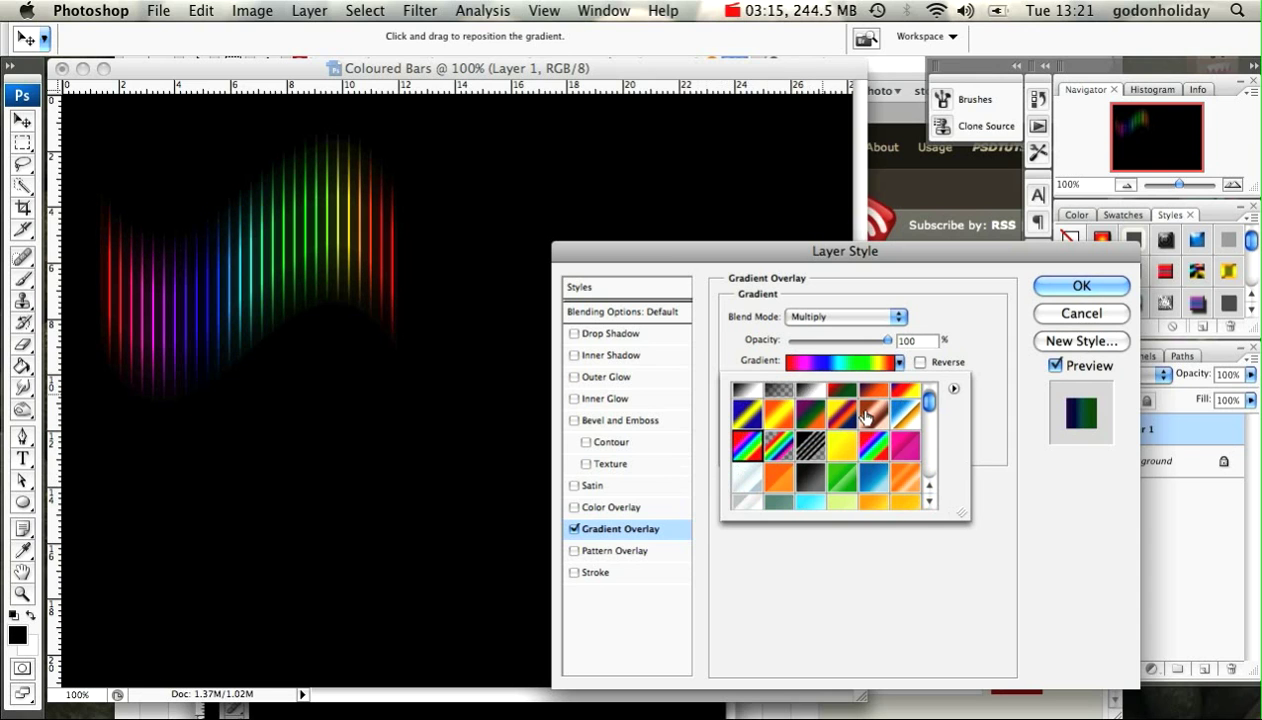
{"action": "left_click", "coordinate": [1050, 285]}
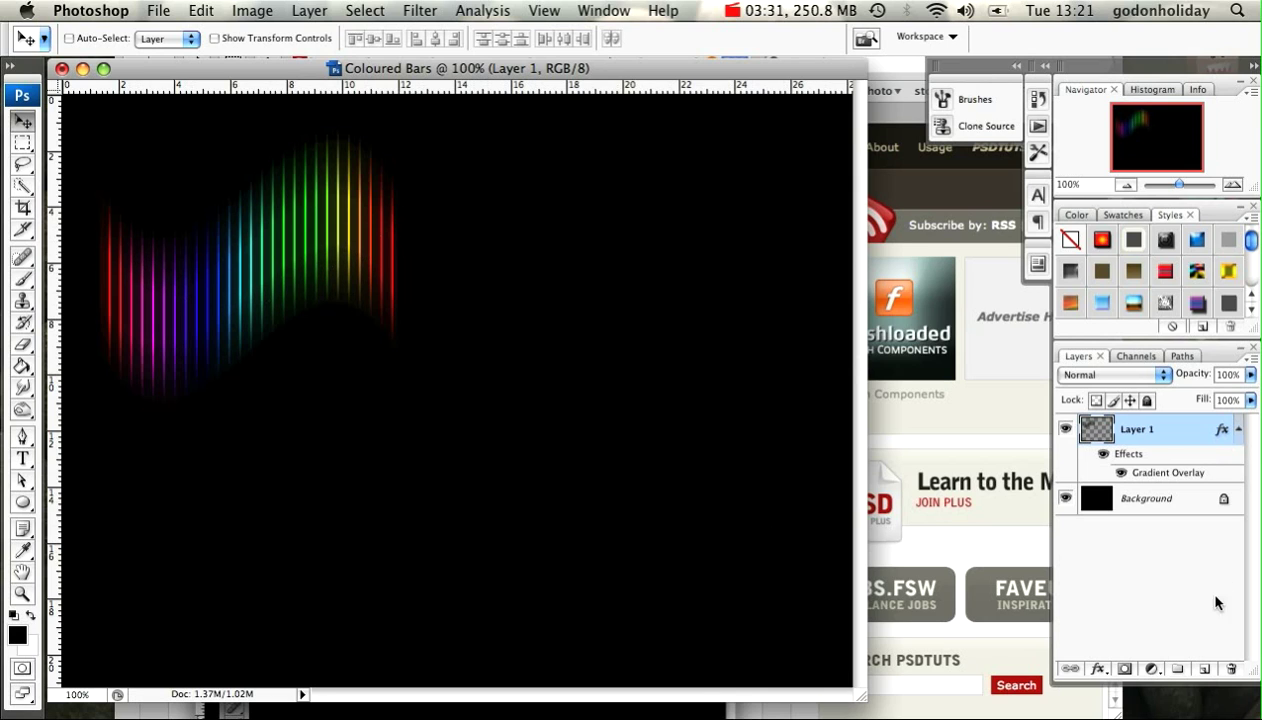
Add Layer 2 and select a wide rectangle in the canvas's lower-left.
{"action": "left_click", "coordinate": [1205, 670]}
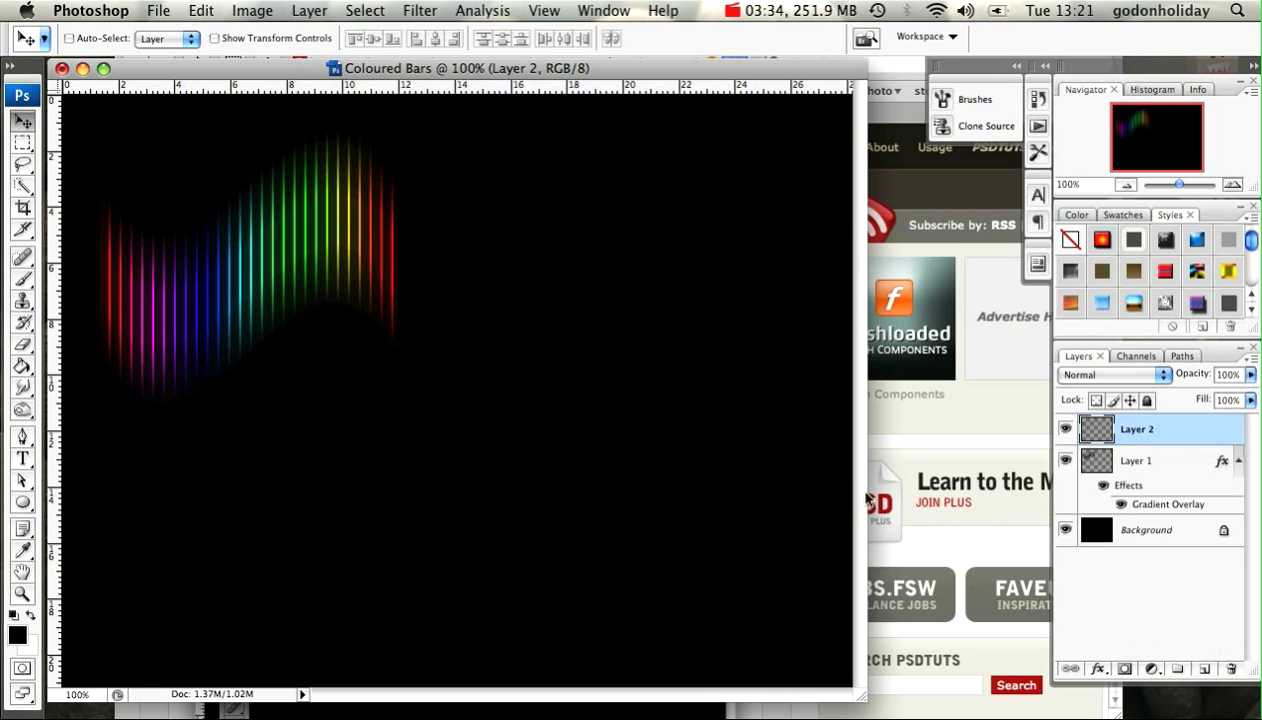
{"action": "left_click", "coordinate": [22, 144]}
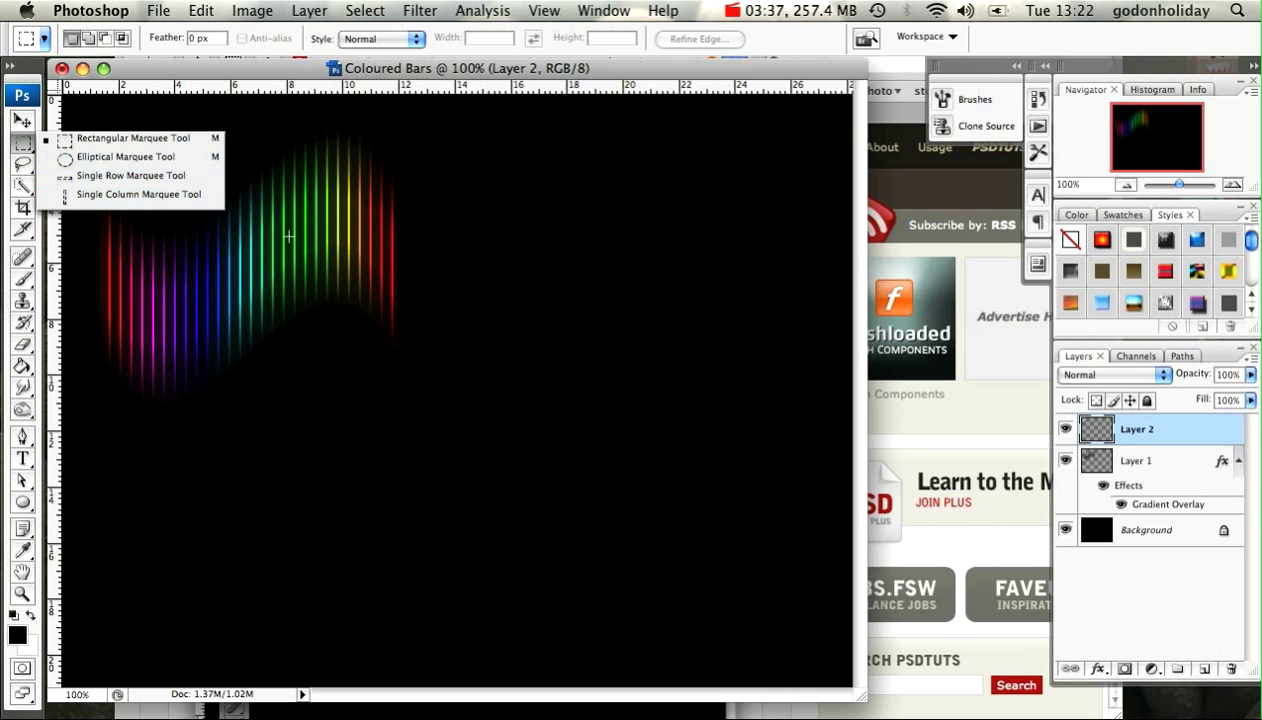
{"action": "left_click", "coordinate": [141, 502]}
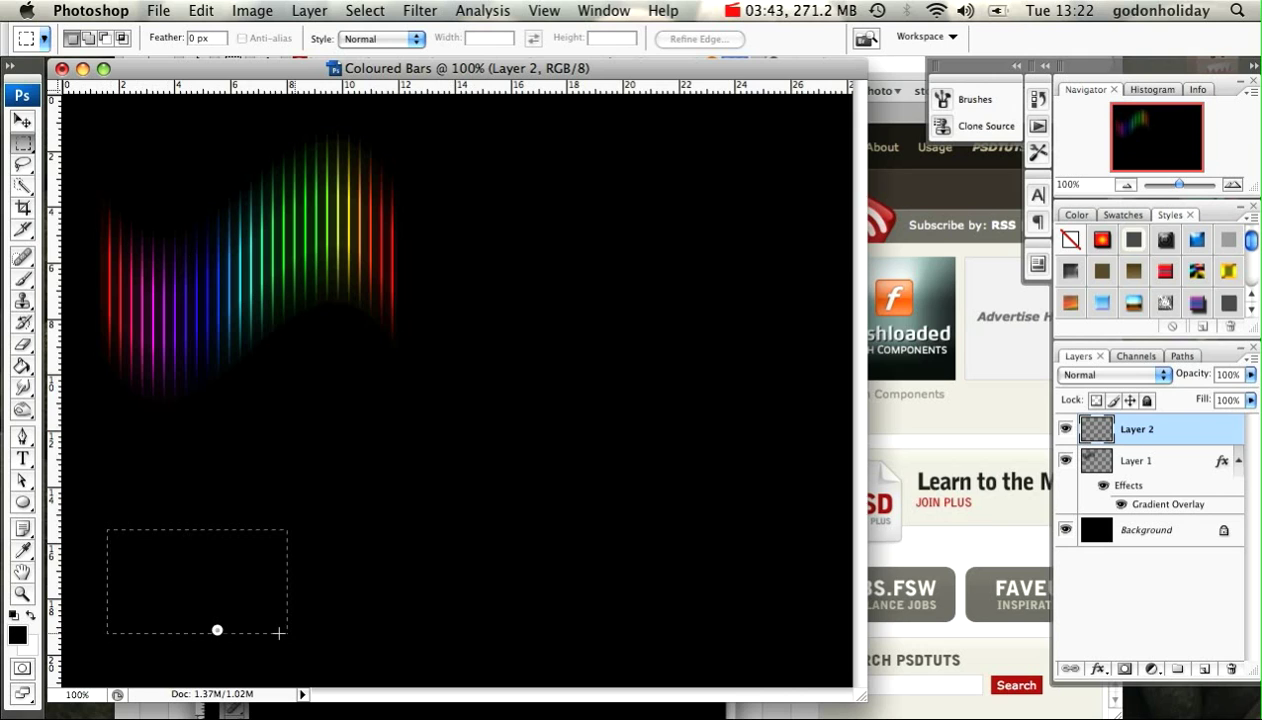
{"action": "left_click_drag", "start_coordinate": [278, 632], "coordinate": [428, 643]}
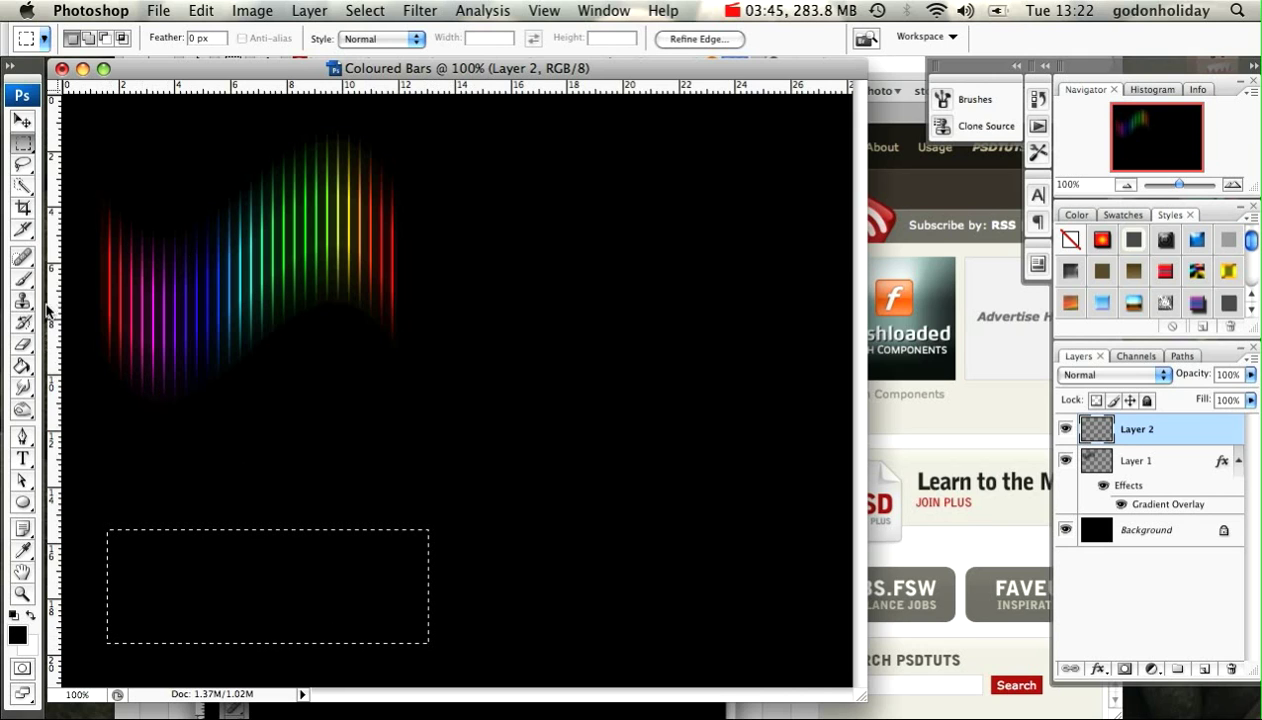
Fill the selection and turn it into a tile grid with the Tiles filter.
{"action": "left_click", "coordinate": [22, 365]}
{"action": "left_click", "coordinate": [203, 579]}
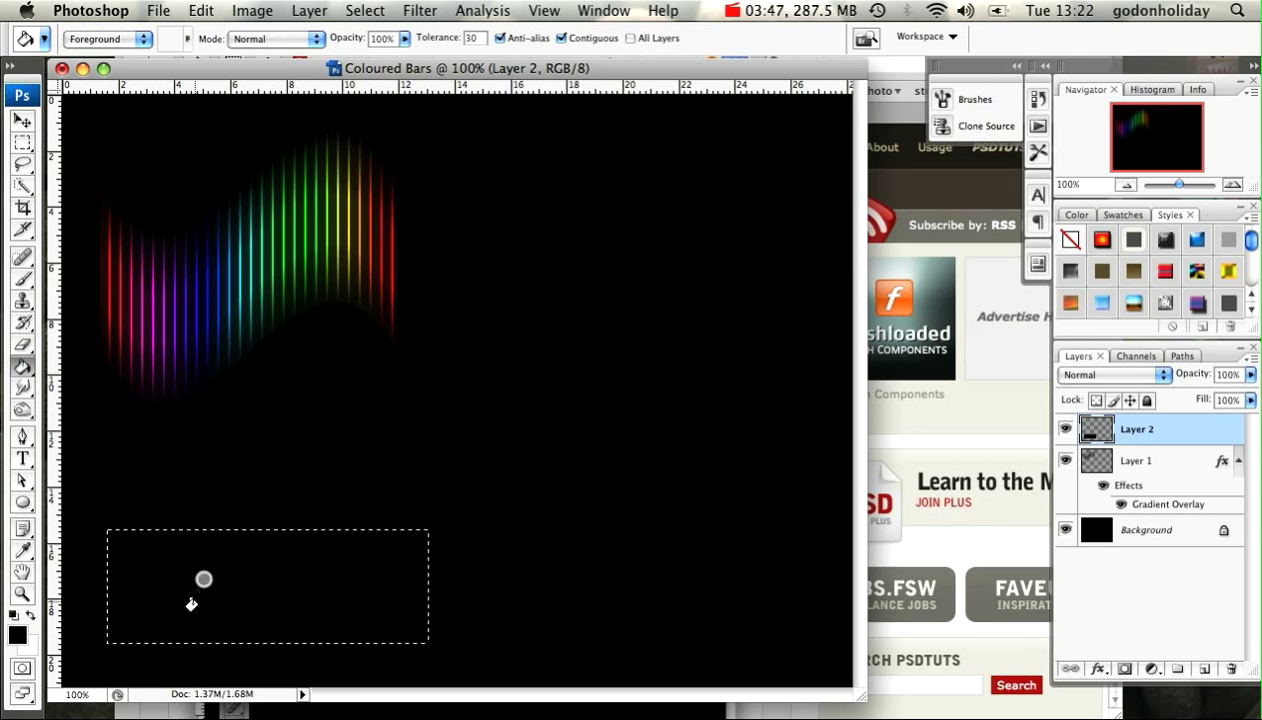
{"action": "left_click", "coordinate": [420, 10]}
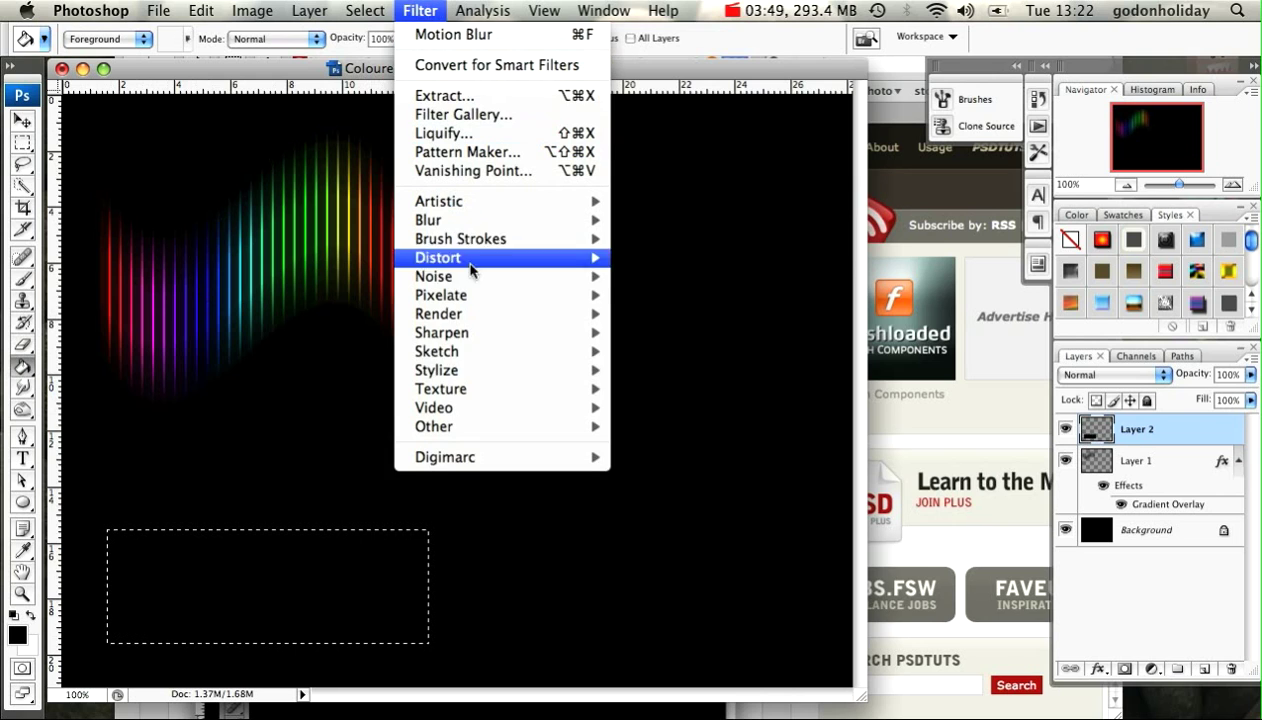
{"action": "mouse_move", "coordinate": [536, 368]}
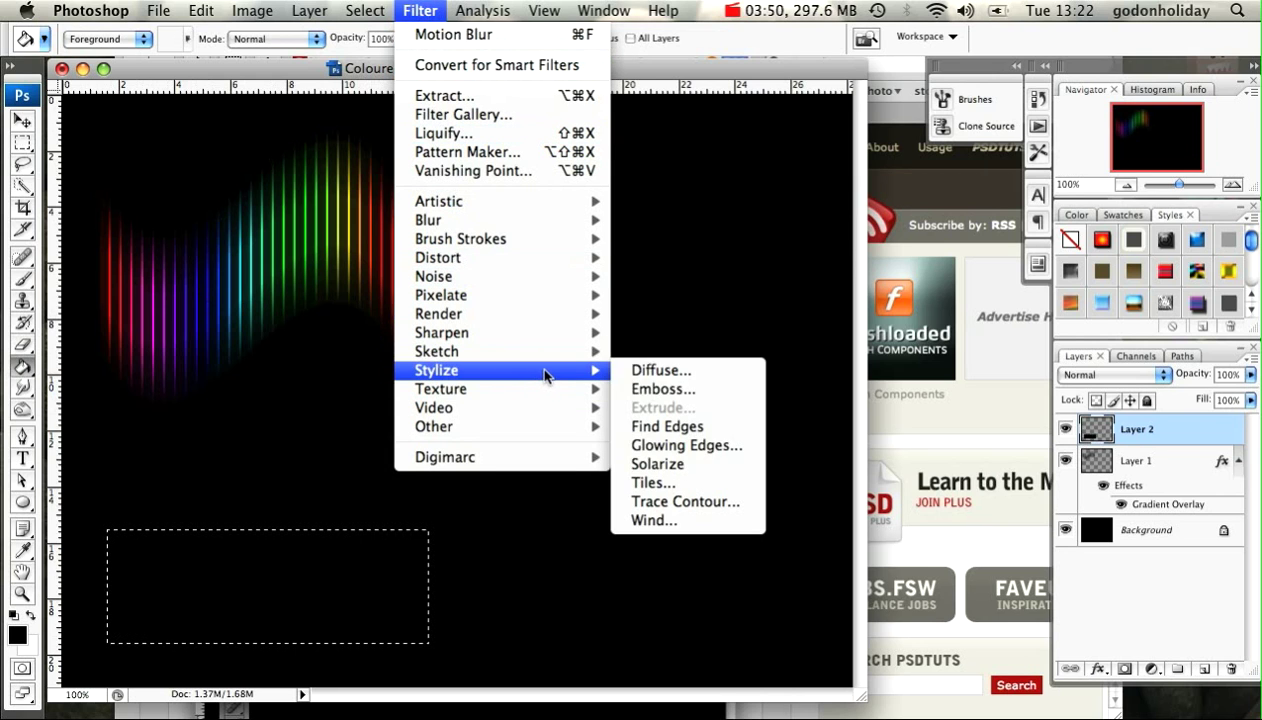
{"action": "left_click", "coordinate": [668, 484]}
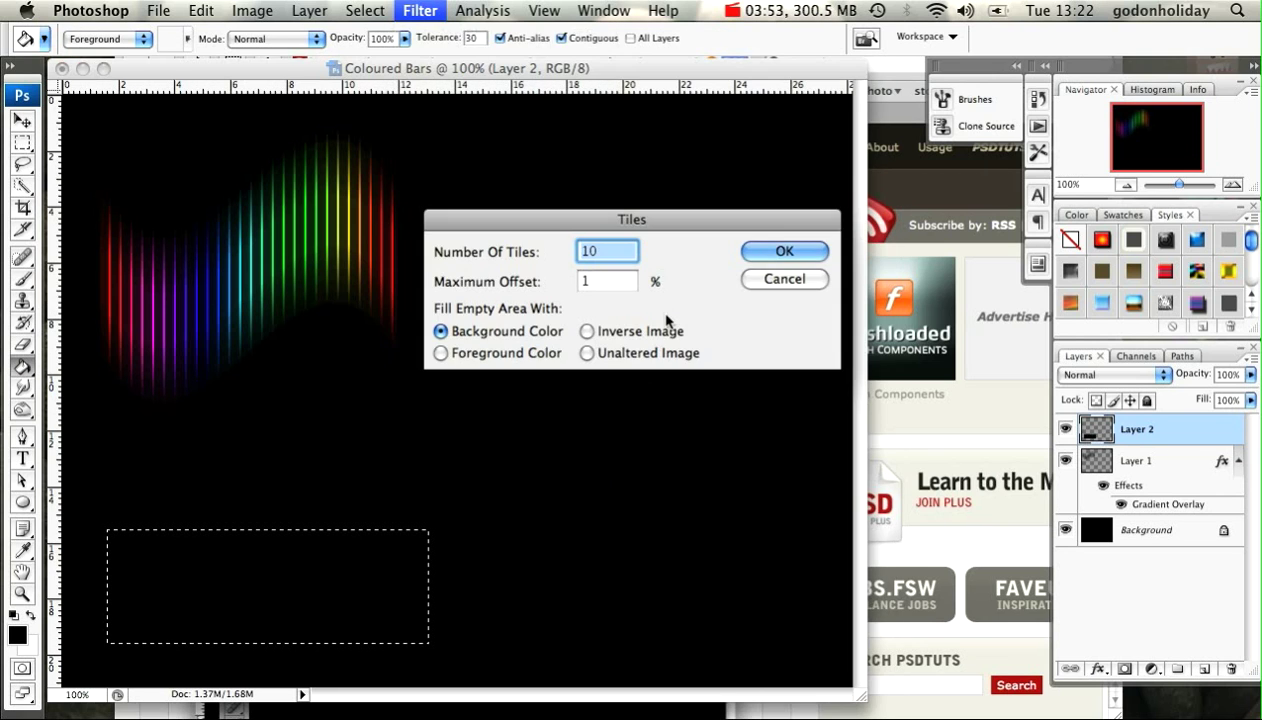
{"action": "left_click", "coordinate": [783, 256]}
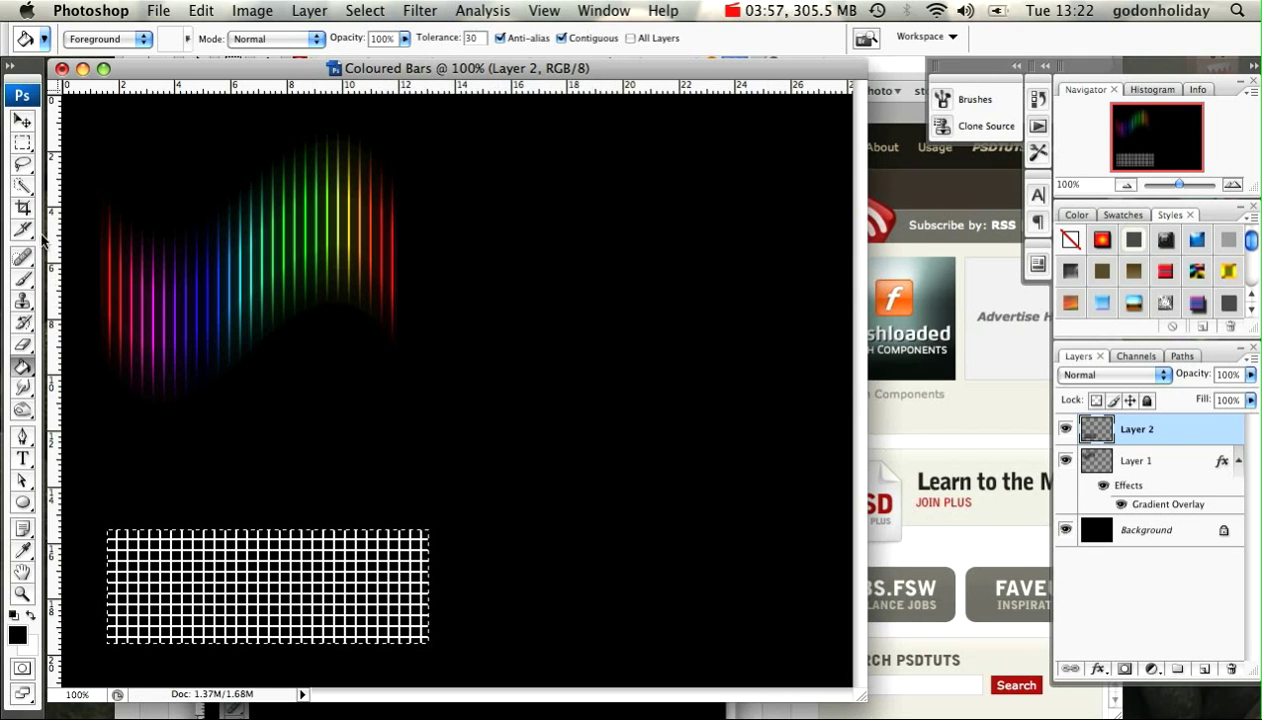
Delete the excess grid lines along the right and bottom edges, then deselect.
{"action": "left_click", "coordinate": [22, 143]}
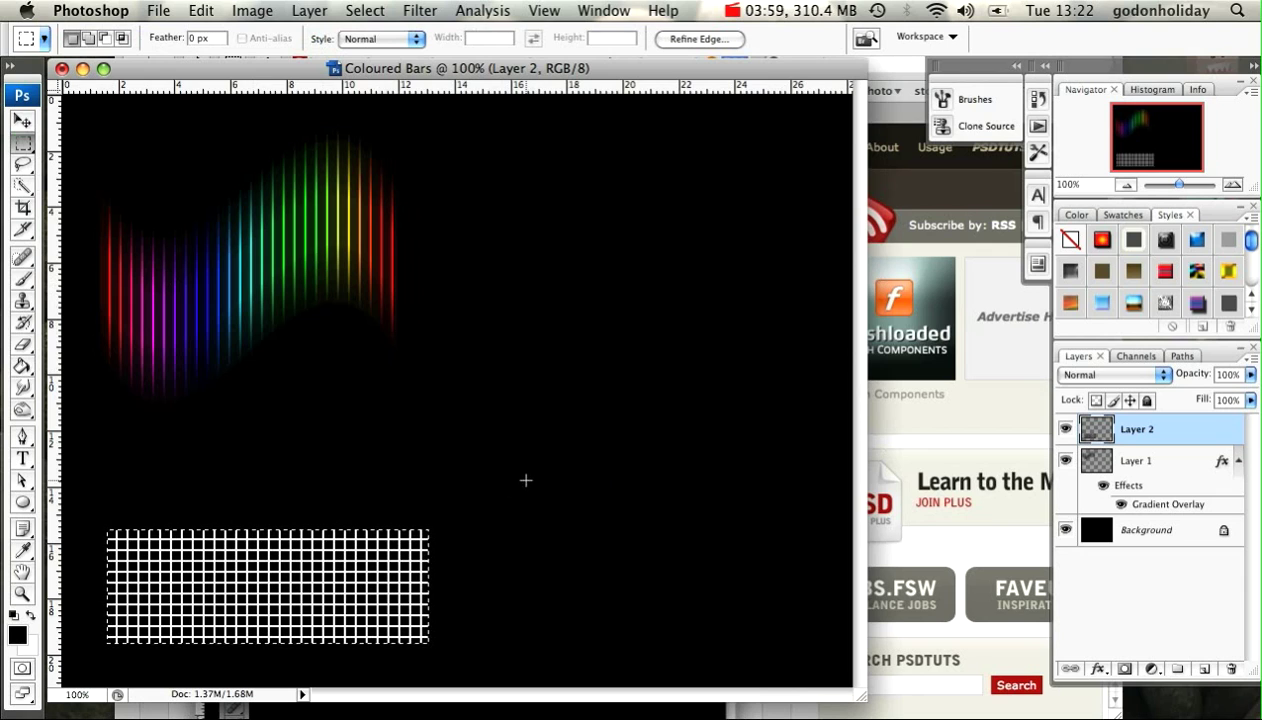
{"action": "key", "text": "super+d"}
{"action": "left_click_drag", "start_coordinate": [480, 474], "coordinate": [425, 670]}
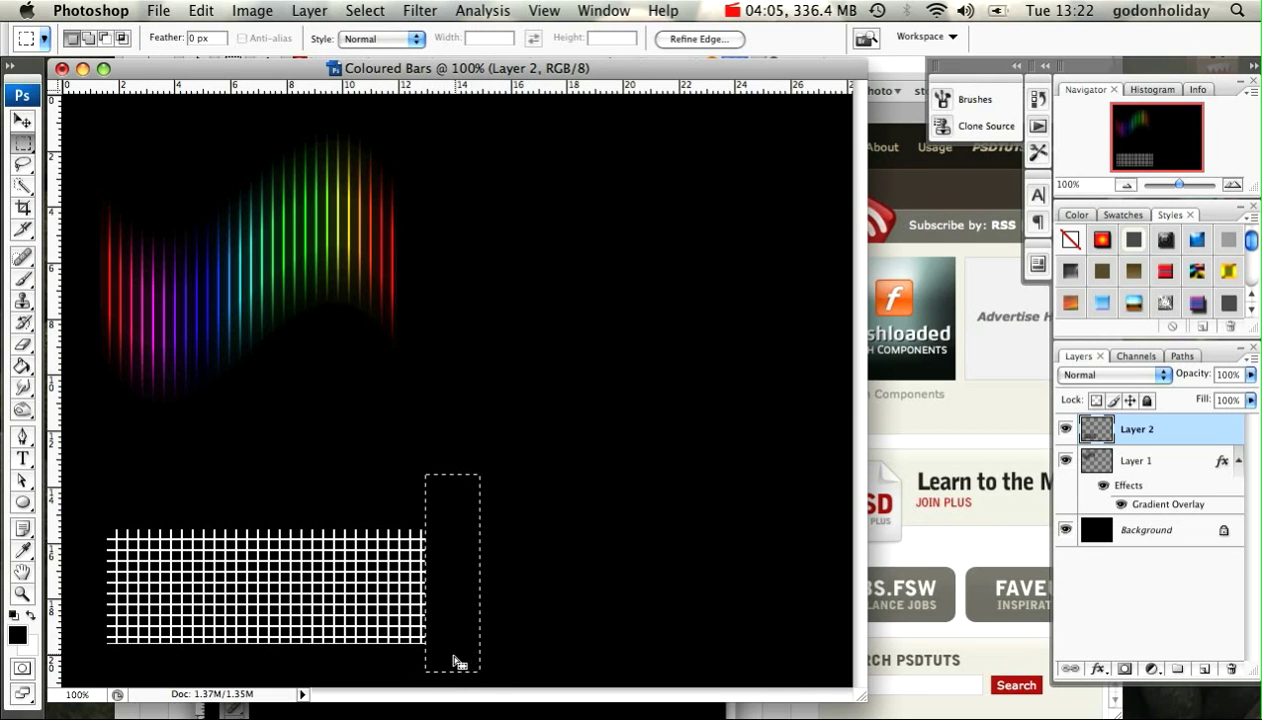
{"action": "key", "text": "Delete"}
{"action": "left_click_drag", "start_coordinate": [97, 675], "coordinate": [486, 641]}
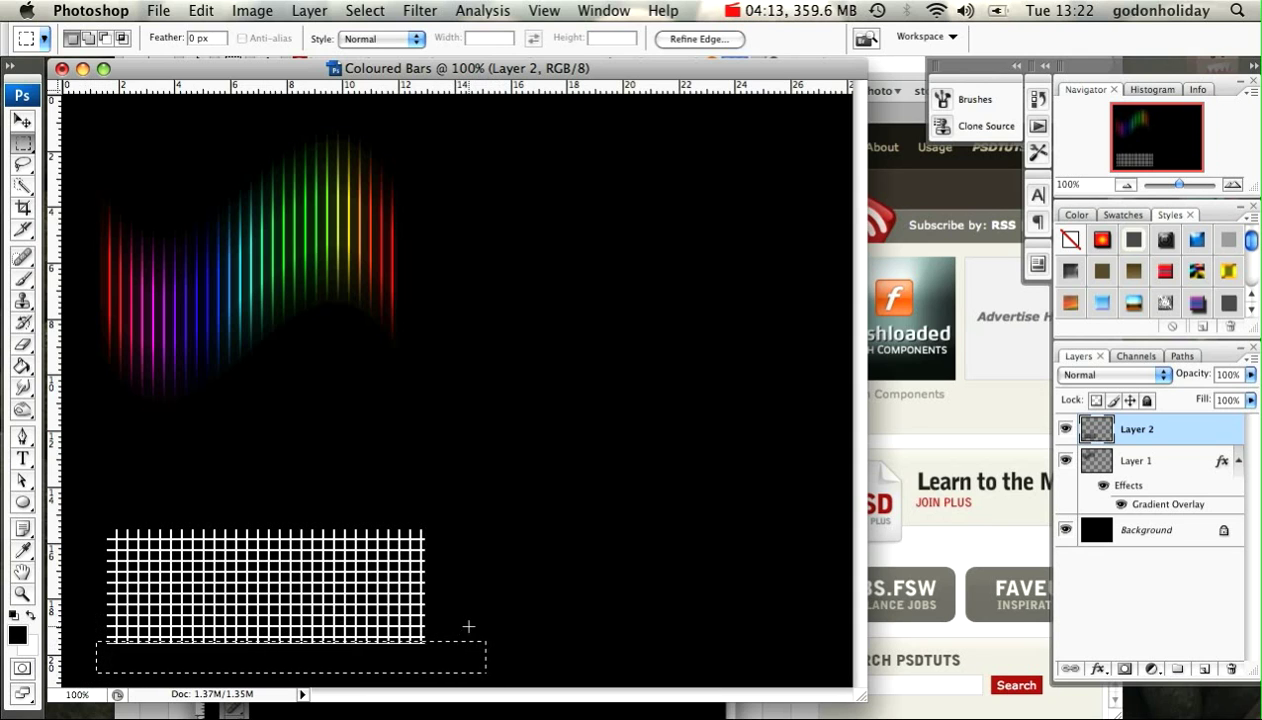
{"action": "key", "text": "super+d"}
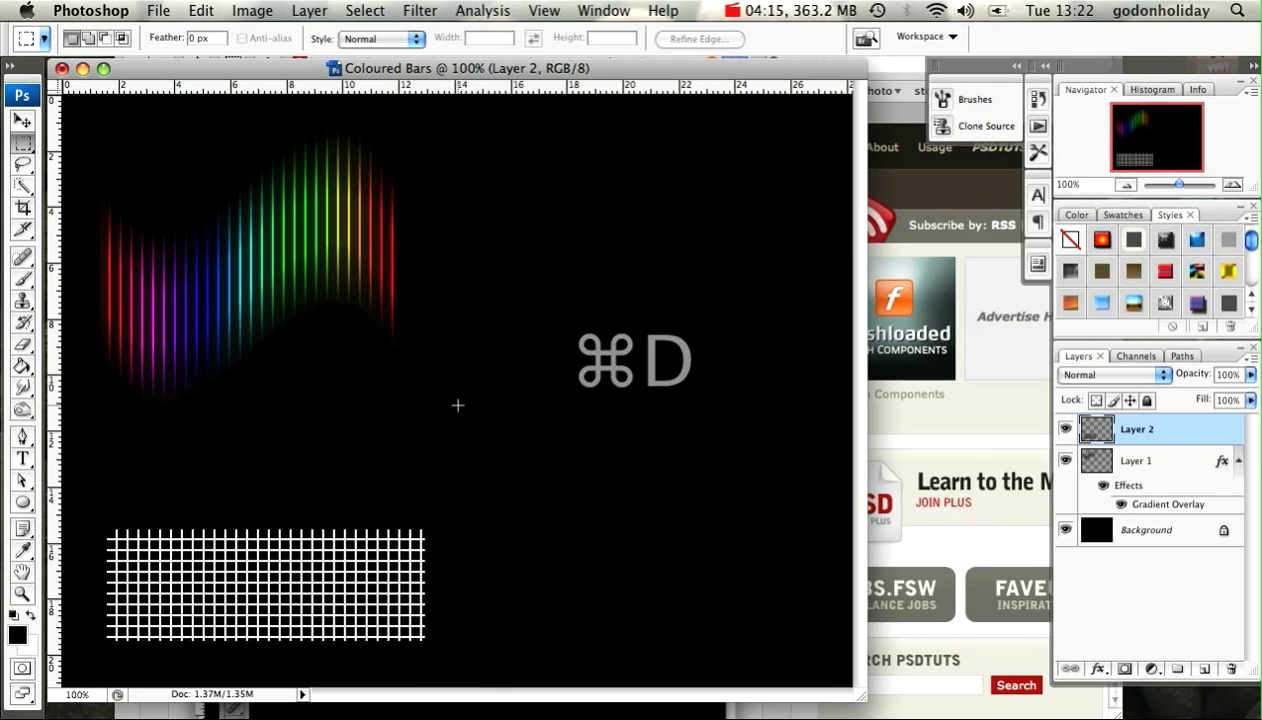
Apply a vertical Motion Blur (angle 90, distance 55) to the white grid on Layer 2.
{"action": "left_click", "coordinate": [424, 14]}
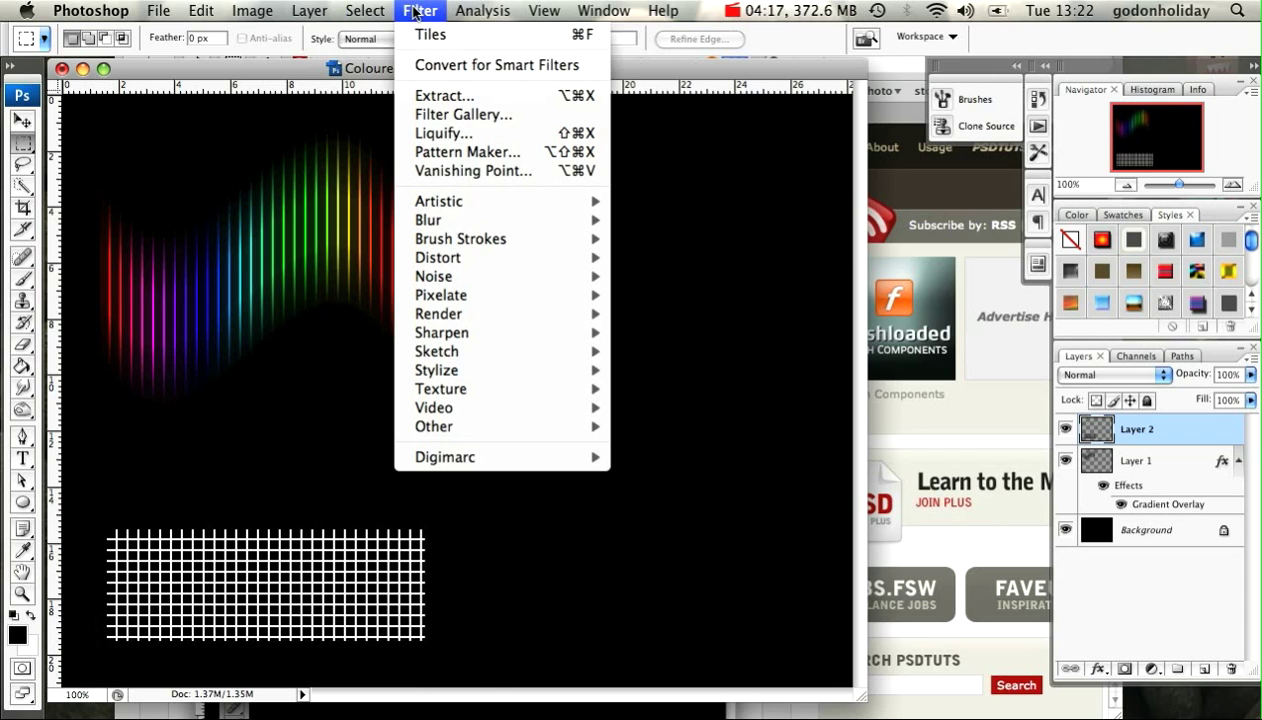
{"action": "mouse_move", "coordinate": [514, 220]}
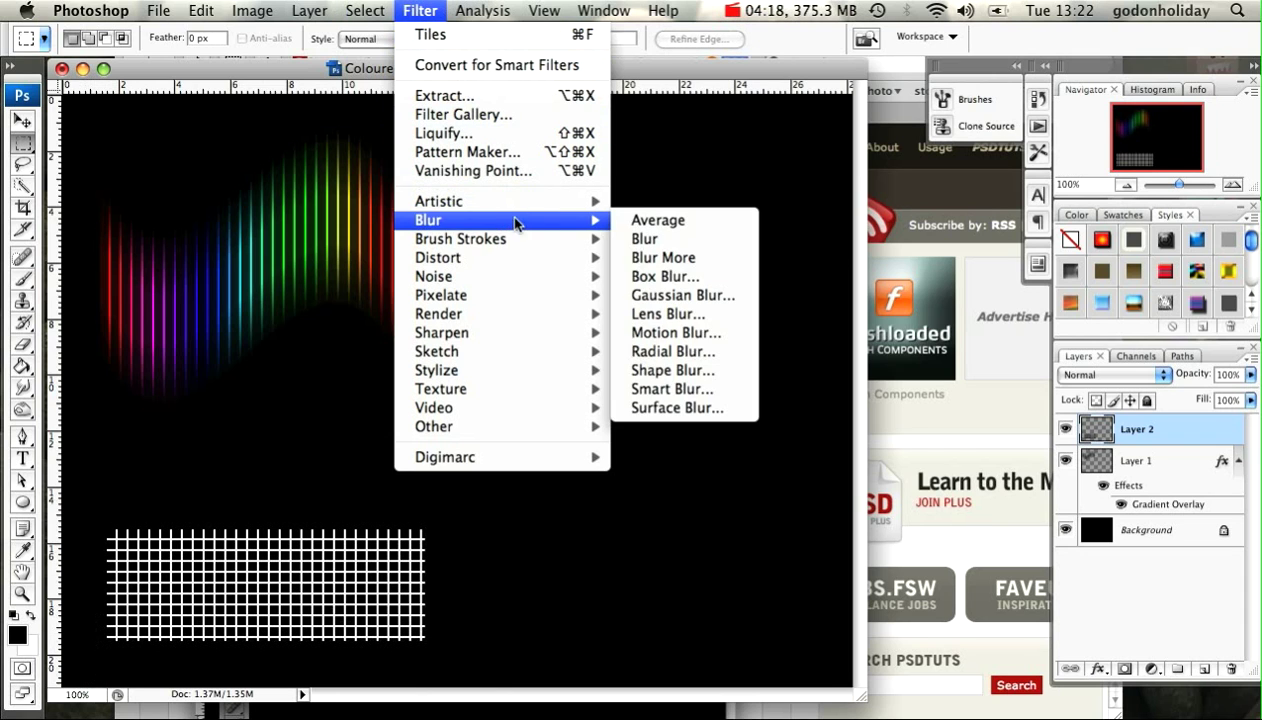
{"action": "left_click", "coordinate": [677, 337]}
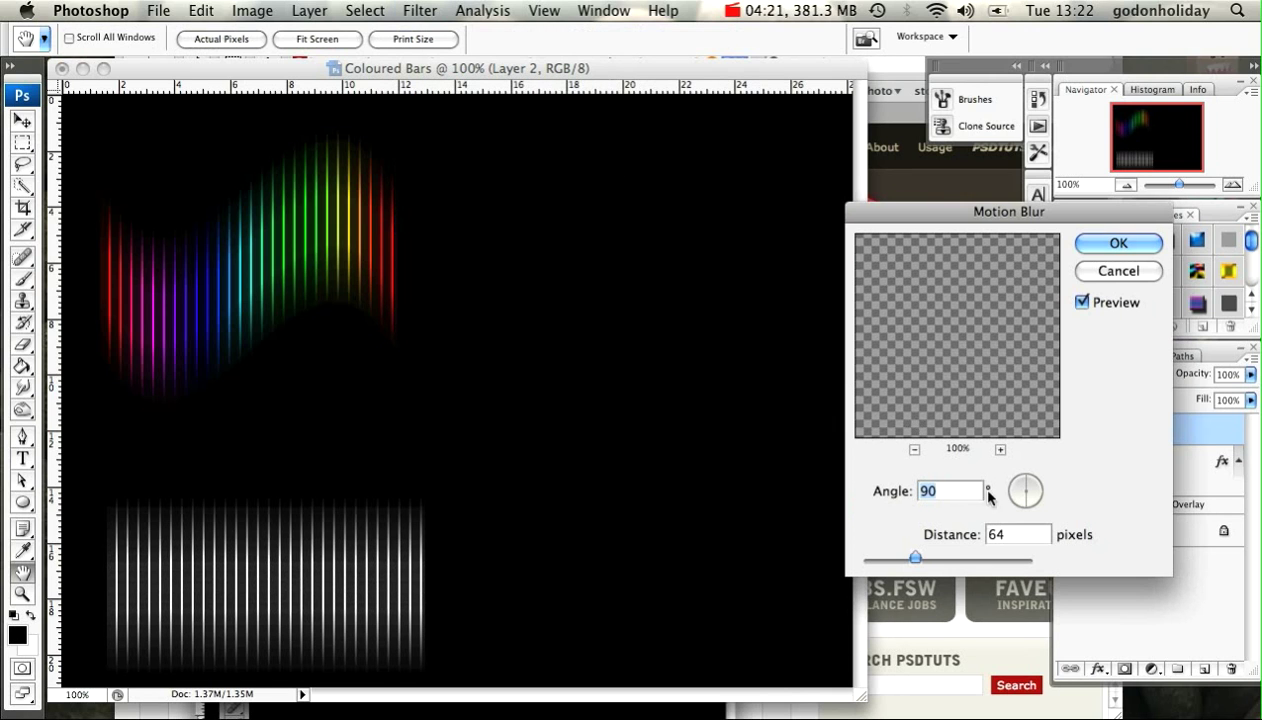
{"action": "left_click_drag", "start_coordinate": [914, 559], "coordinate": [909, 577]}
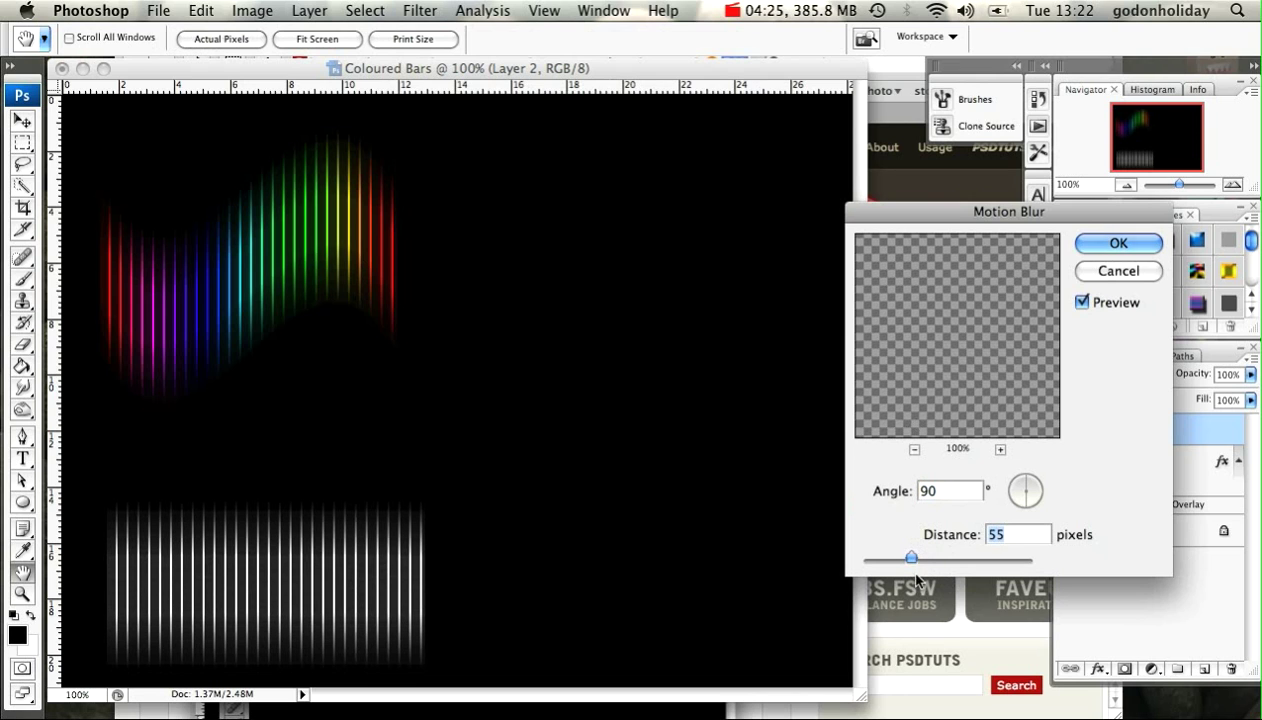
{"action": "left_click", "coordinate": [1106, 246]}
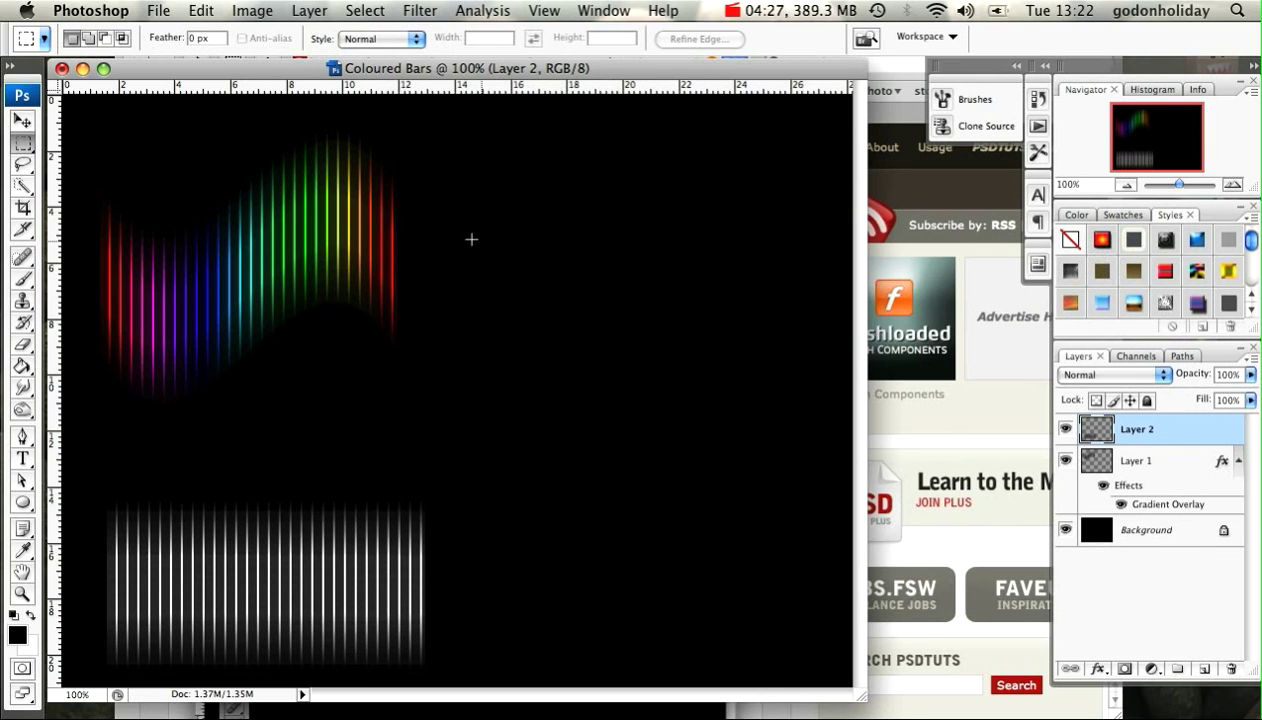
Perspective-transform the blurred bars so they narrow toward the top, and commit.
{"action": "left_click", "coordinate": [205, 10]}
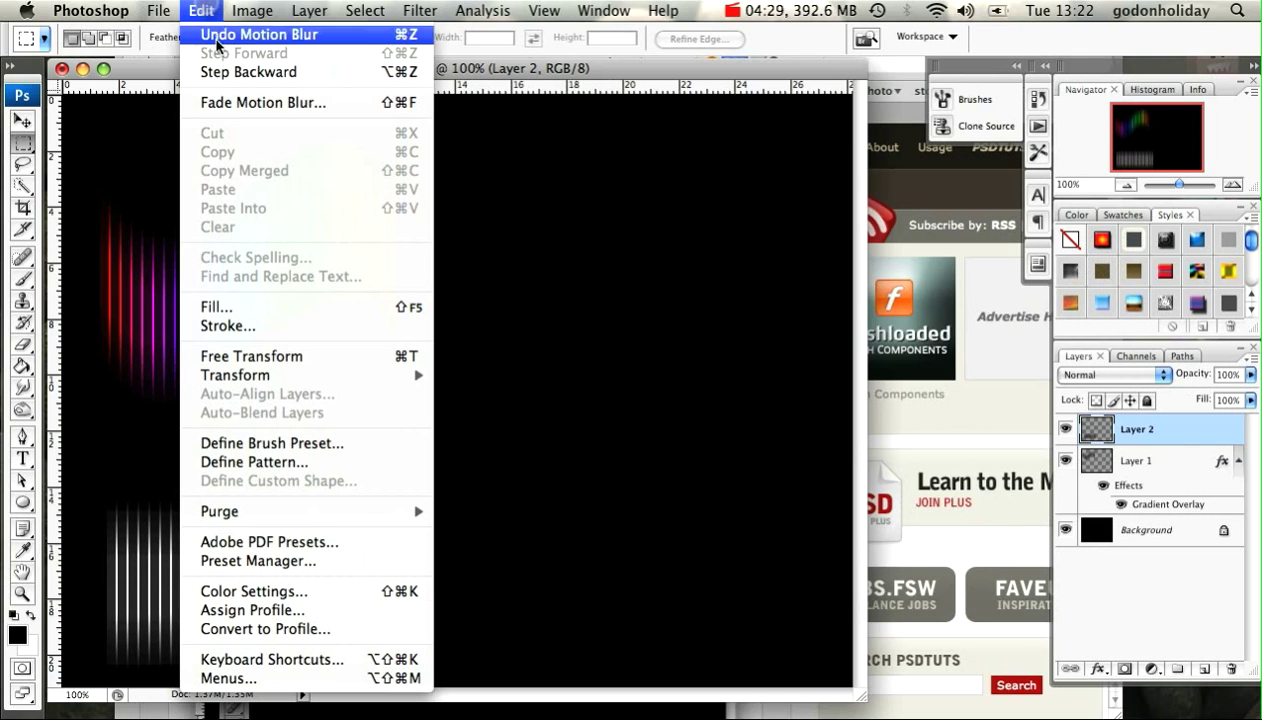
{"action": "mouse_move", "coordinate": [273, 373]}
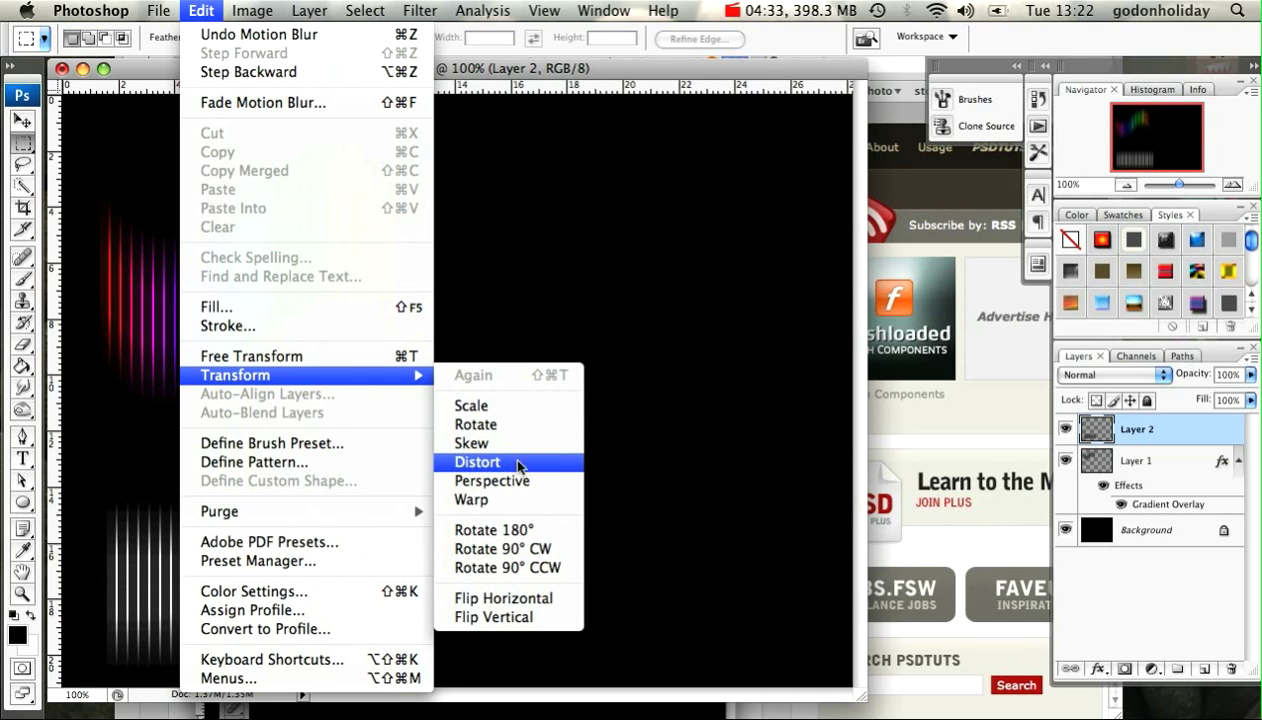
{"action": "left_click", "coordinate": [492, 481]}
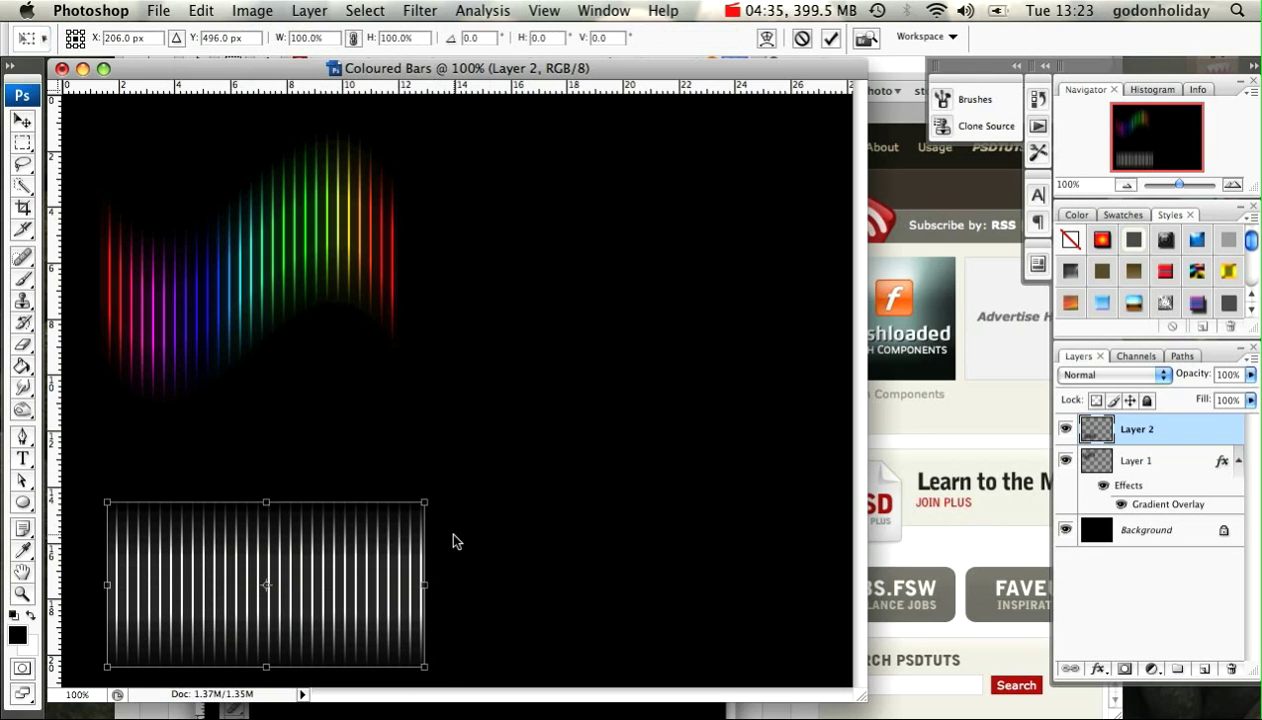
{"action": "left_click_drag", "start_coordinate": [427, 509], "coordinate": [316, 517]}
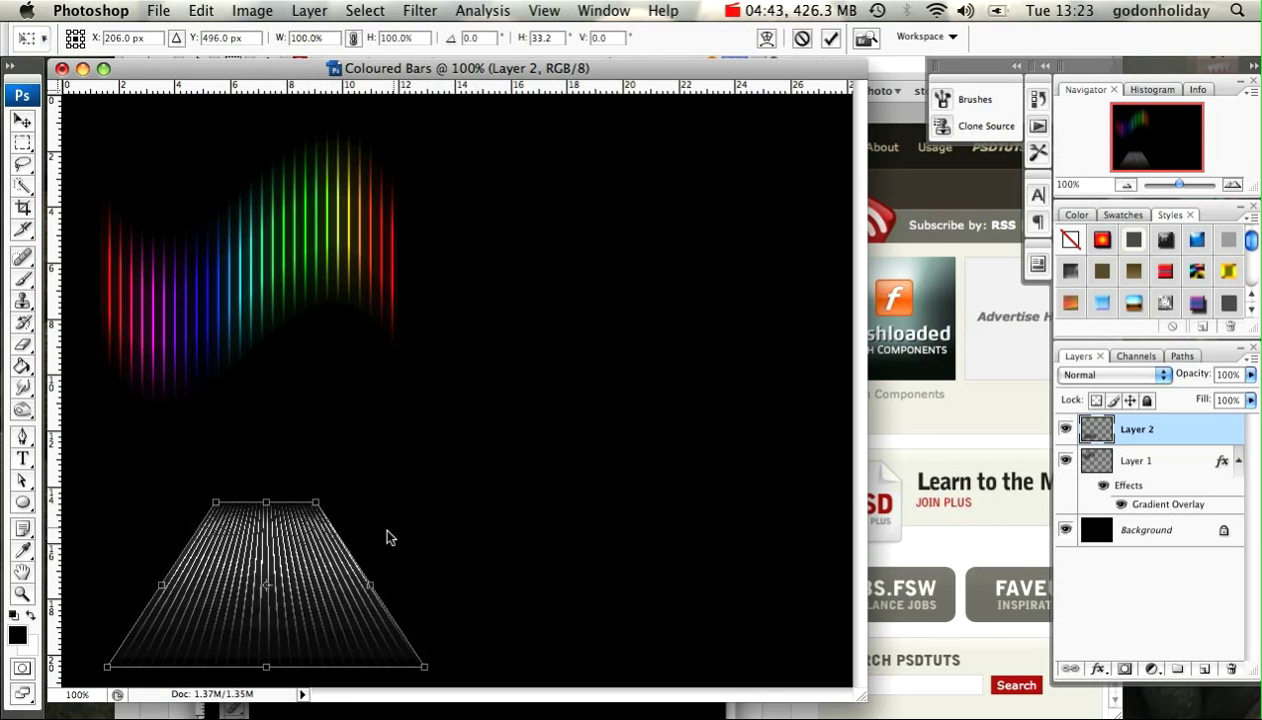
{"action": "key", "text": "Return"}
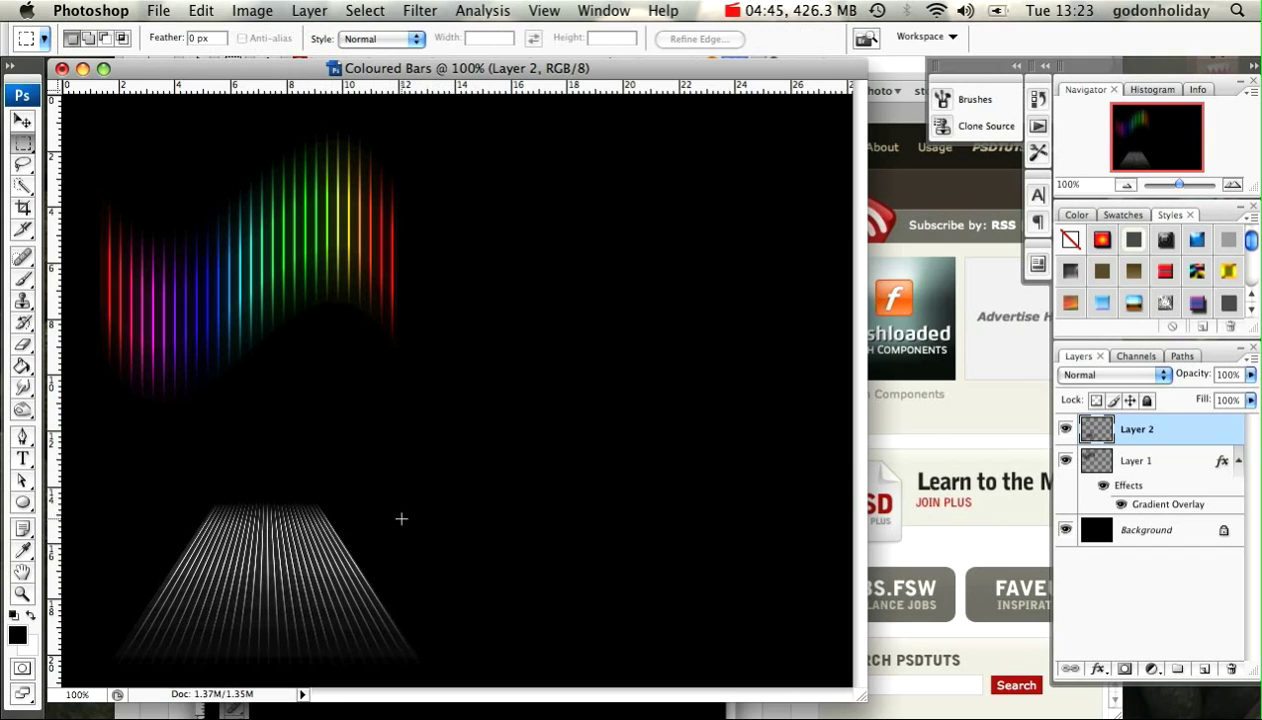
Nudge Layer 2's perspective bars upward, then copy Layer 1's rainbow layer style.
{"action": "left_click", "coordinate": [20, 121]}
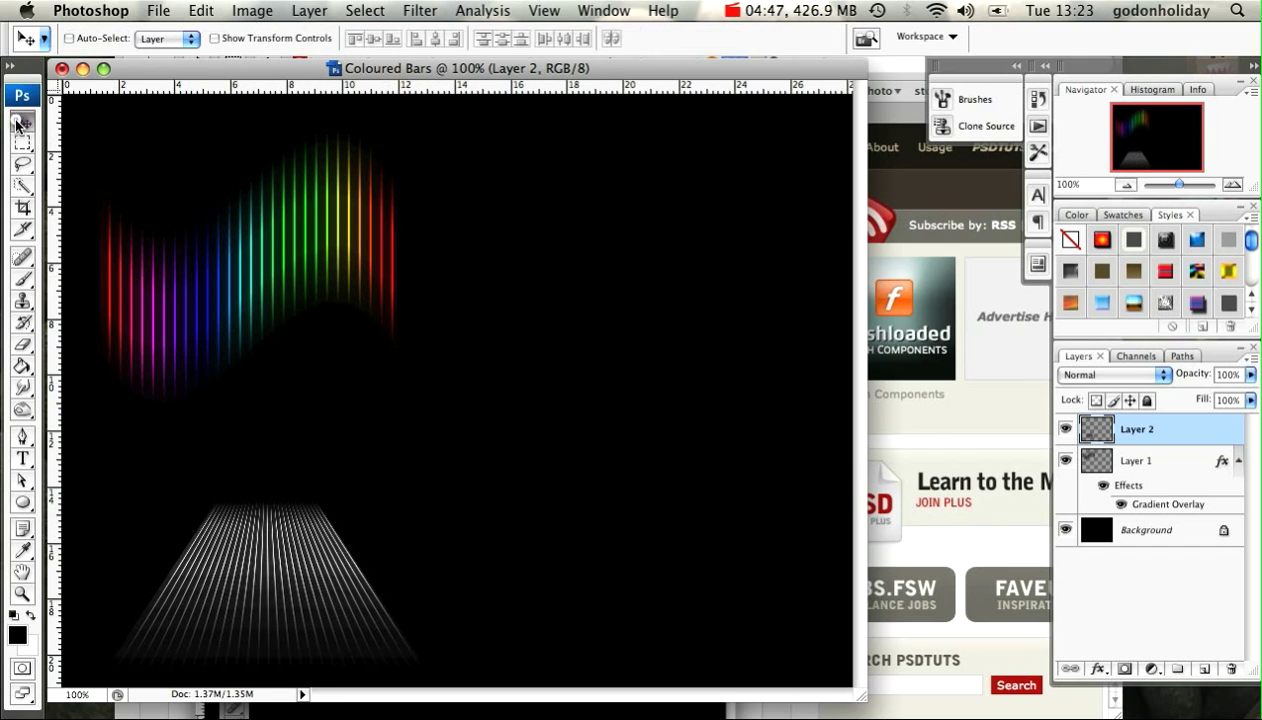
{"action": "left_click_drag", "start_coordinate": [244, 567], "coordinate": [237, 522]}
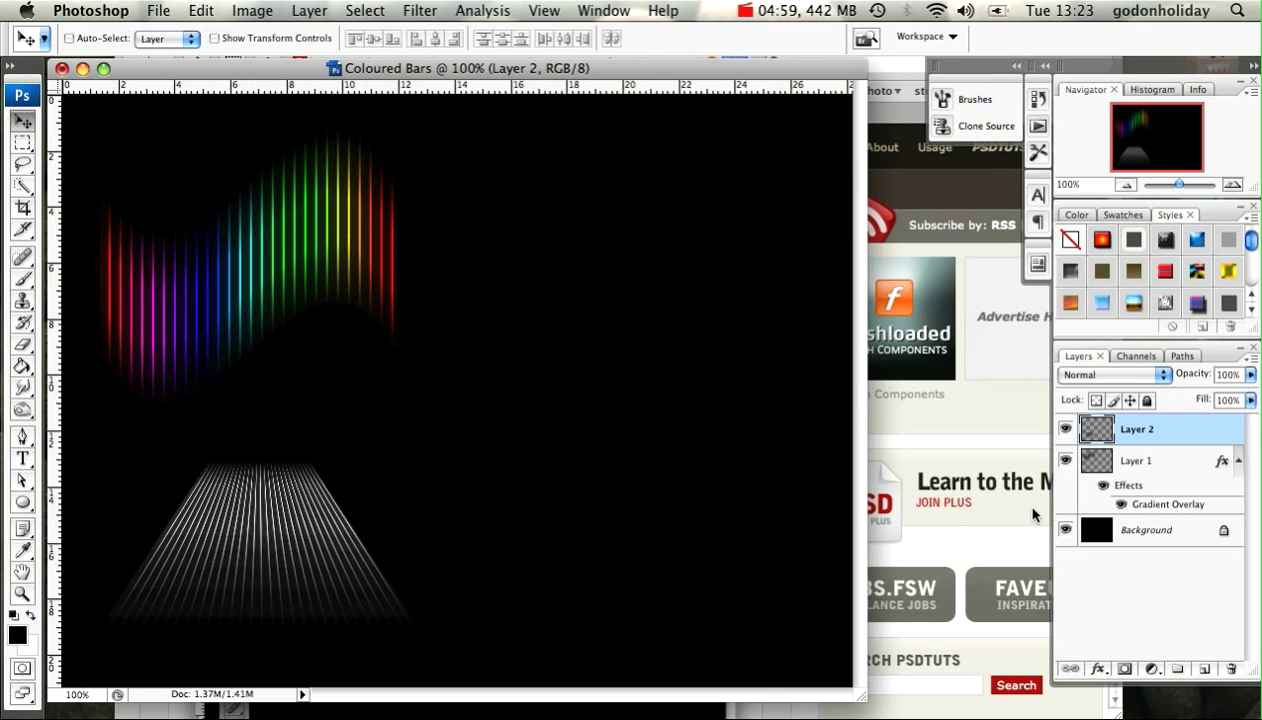
{"action": "left_click", "coordinate": [1178, 466]}
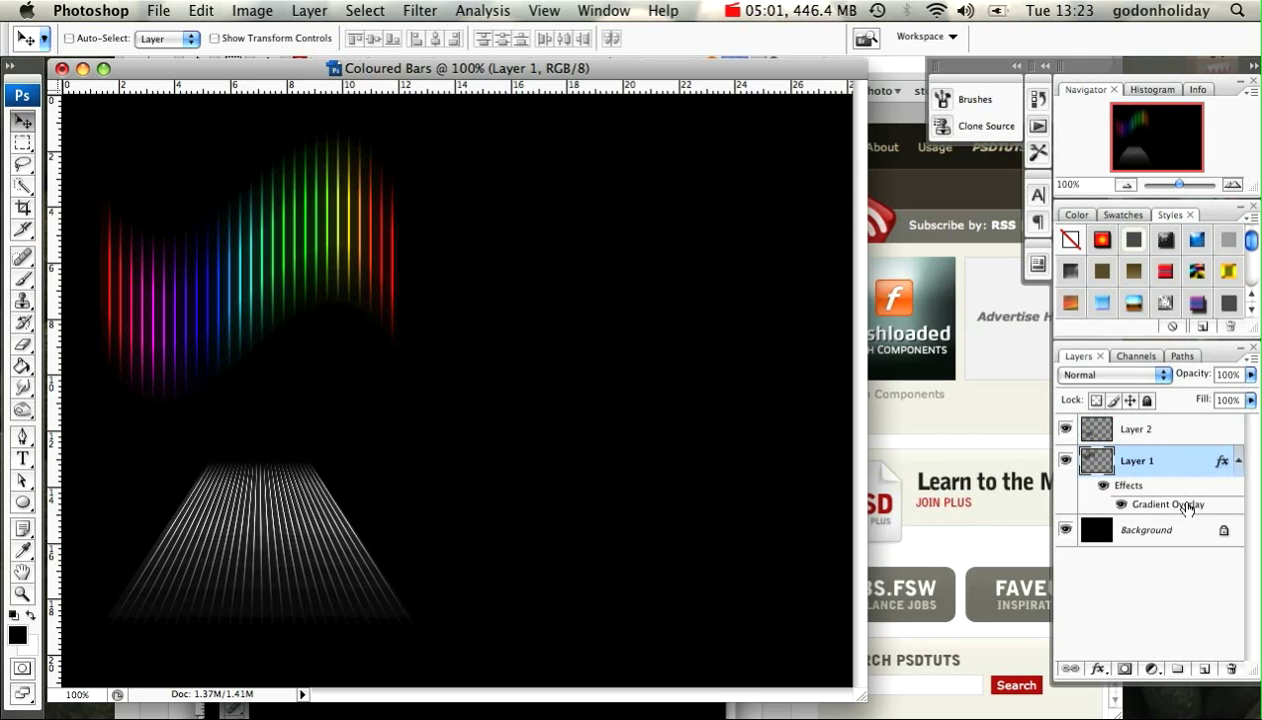
{"action": "right_click", "coordinate": [1182, 470]}
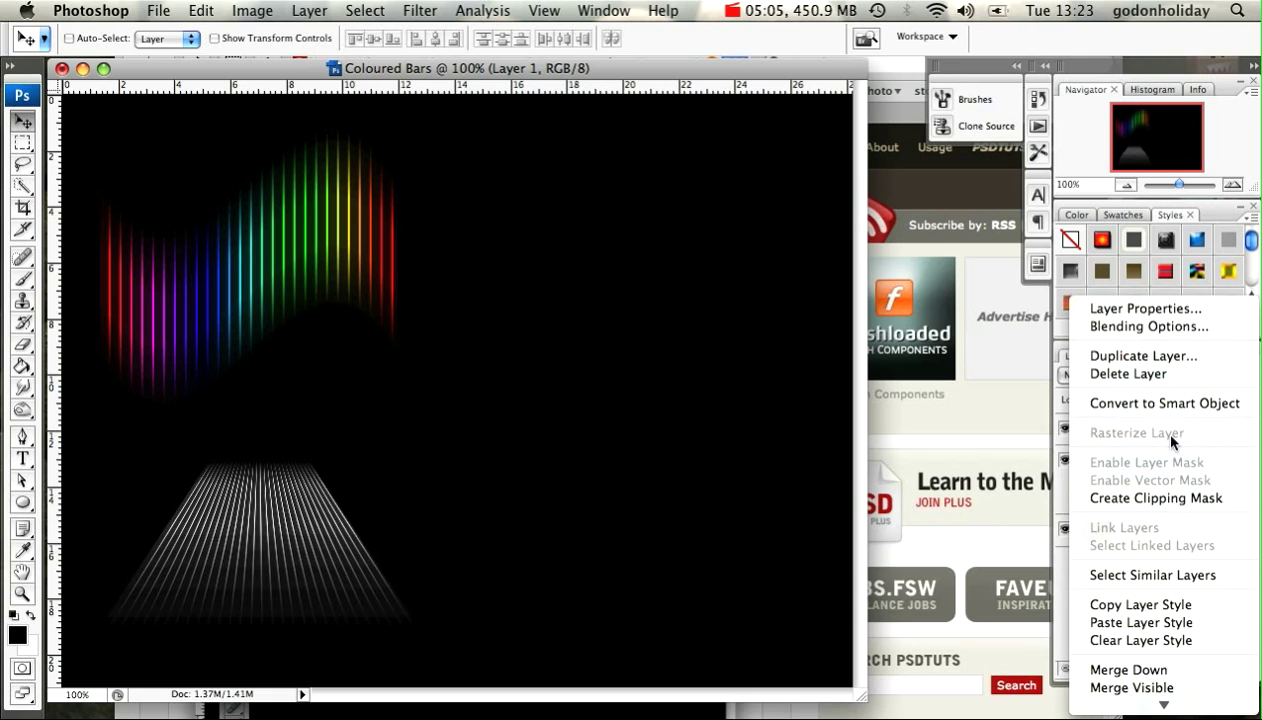
{"action": "left_click", "coordinate": [1169, 604]}
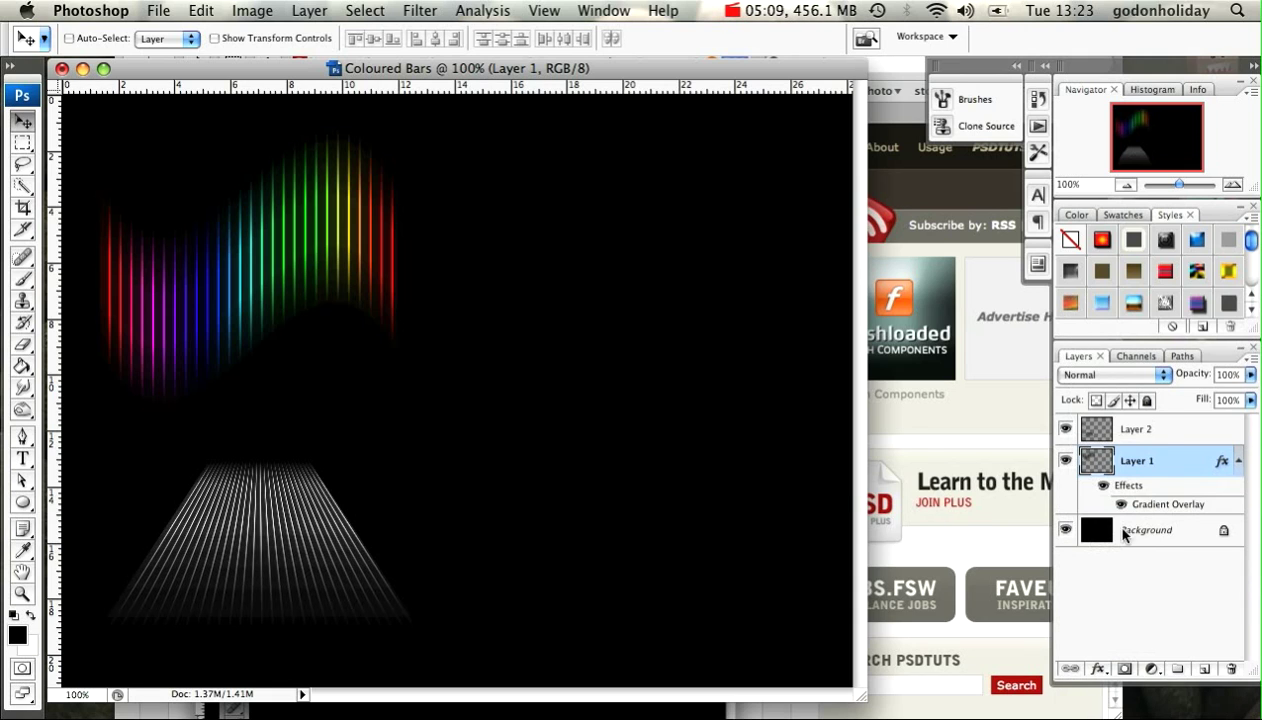
Paste the rainbow Gradient Overlay layer style onto Layer 2.
{"action": "left_click", "coordinate": [1170, 430]}
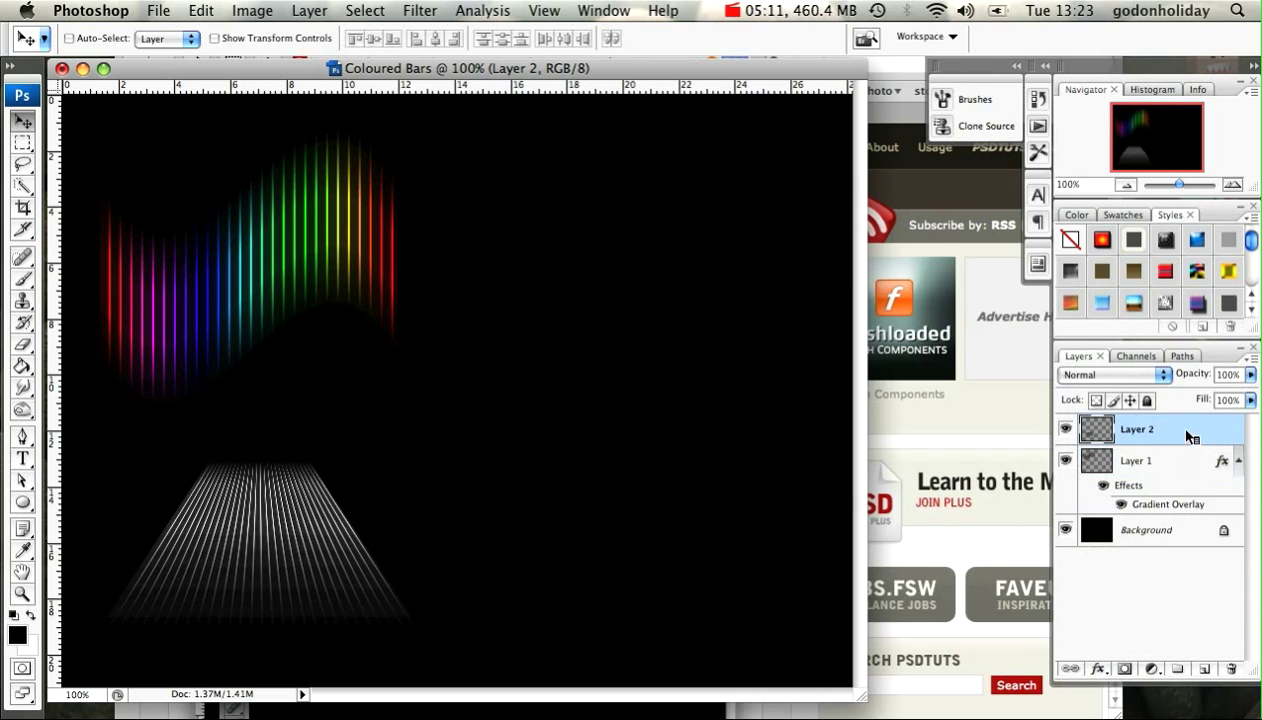
{"action": "right_click", "coordinate": [1188, 436]}
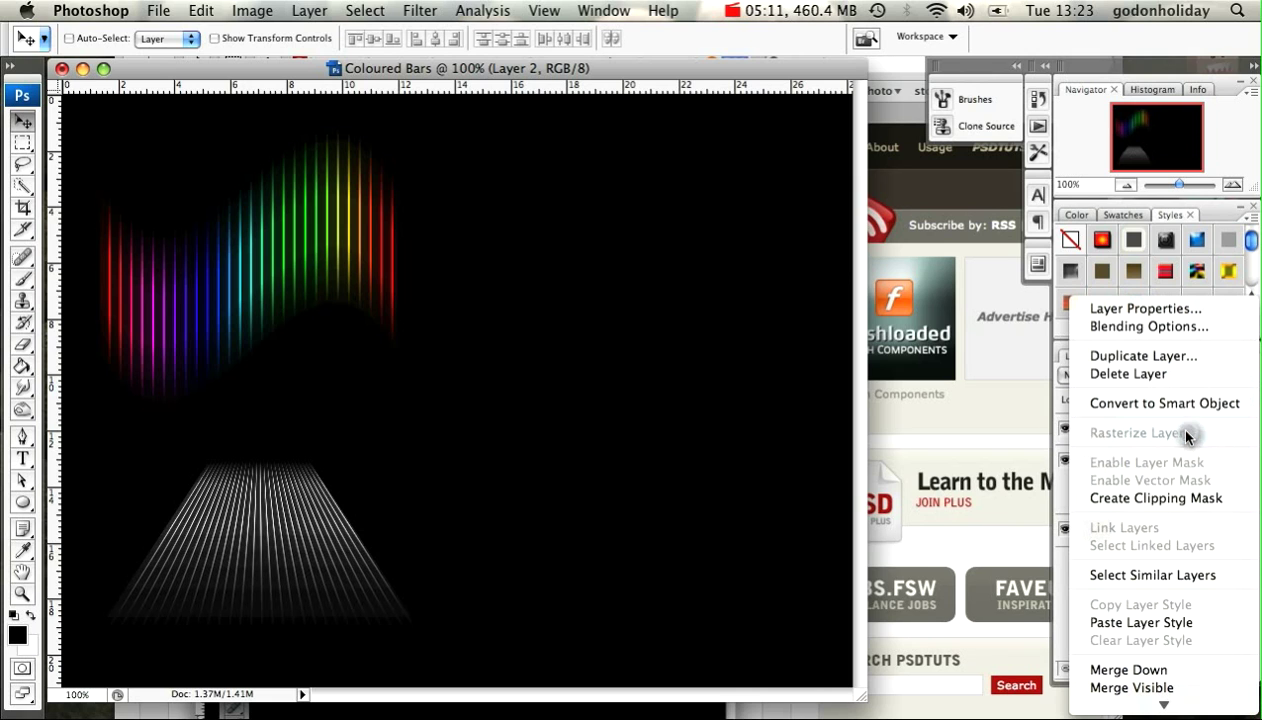
{"action": "left_click", "coordinate": [1136, 624]}
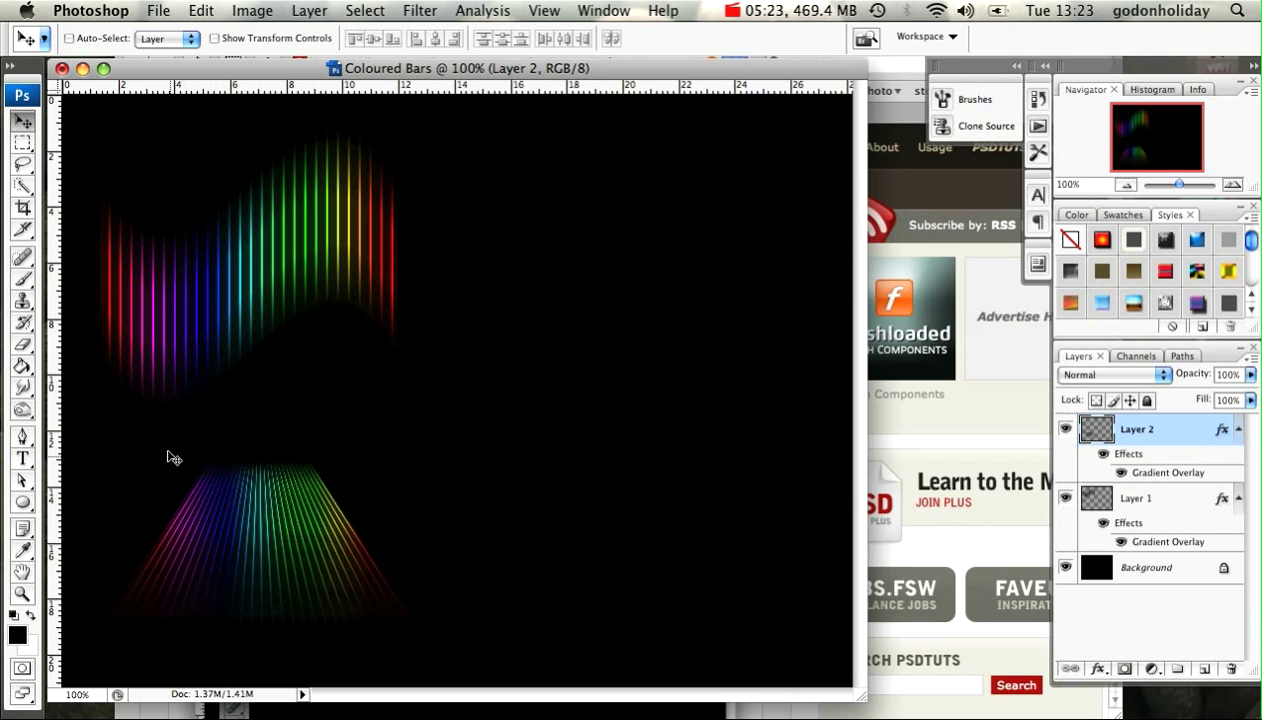
{"action": "double_click", "coordinate": [1190, 440]}
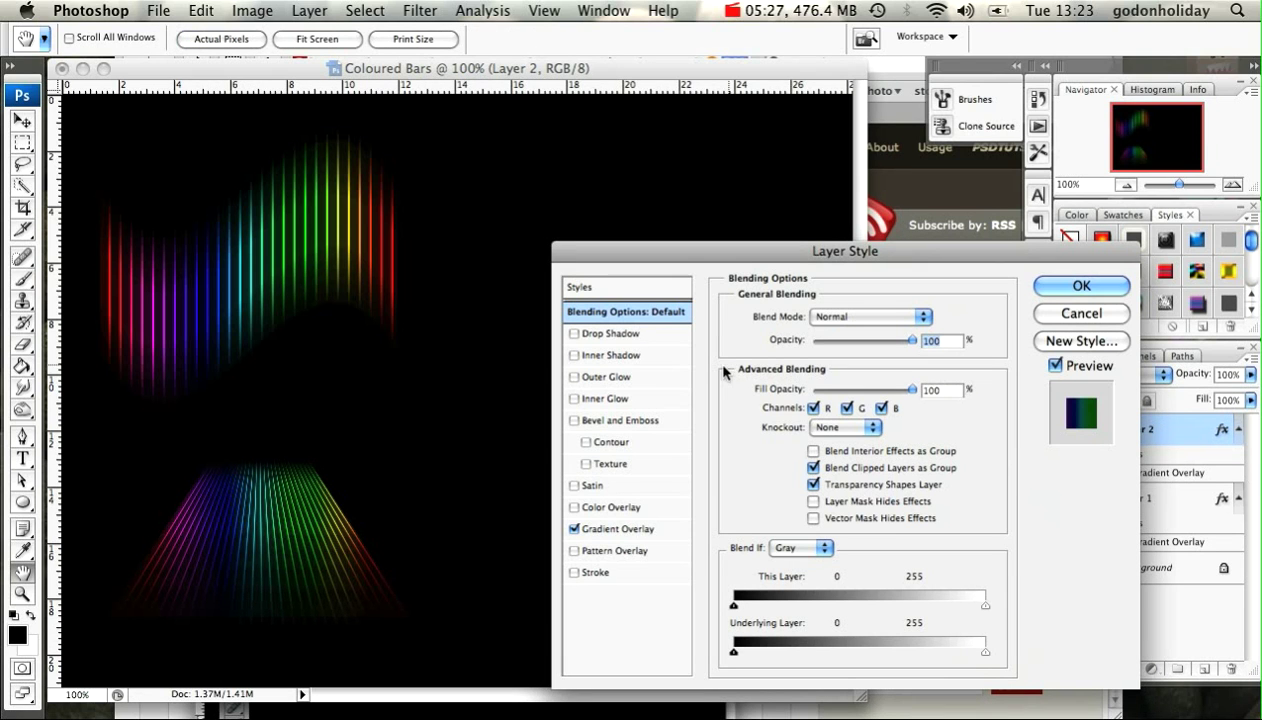
{"action": "left_click", "coordinate": [632, 530]}
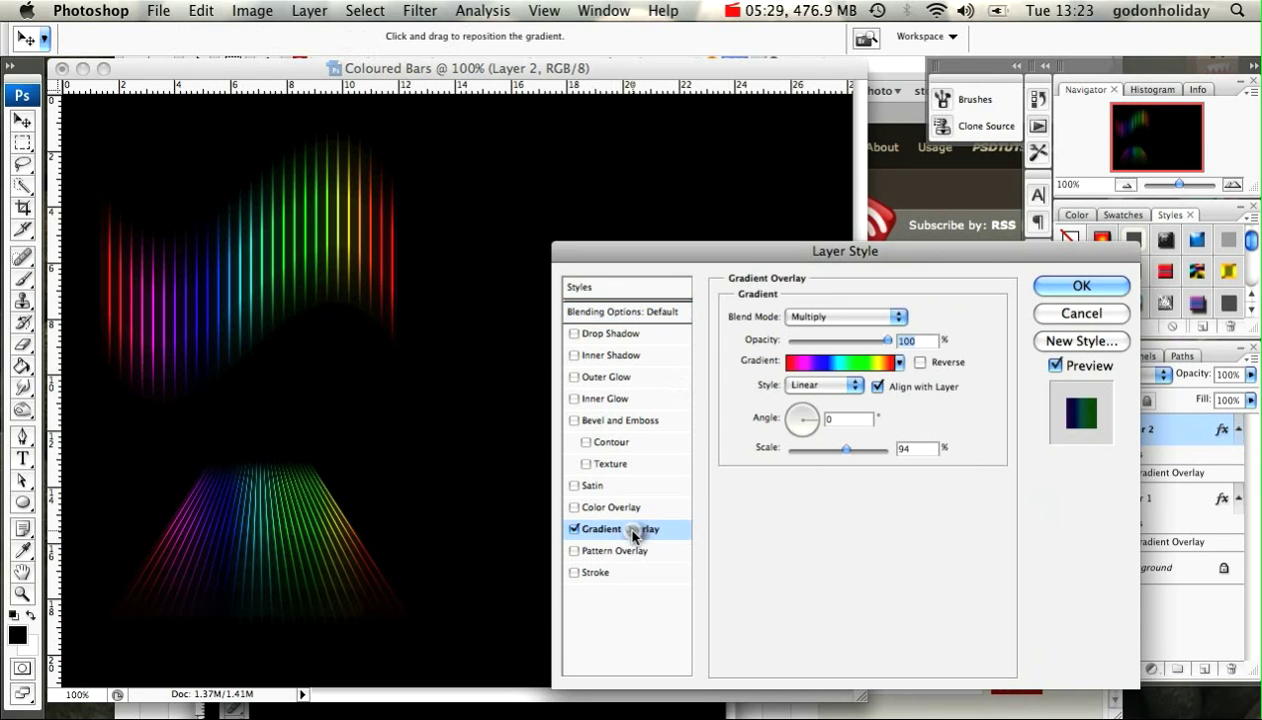
{"action": "mouse_move", "coordinate": [810, 420]}
{"action": "left_mouse_down"}
{"action": "mouse_move", "coordinate": [788, 420]}
{"action": "mouse_move", "coordinate": [796, 428]}
{"action": "mouse_move", "coordinate": [790, 412]}
{"action": "mouse_move", "coordinate": [793, 432]}
{"action": "mouse_move", "coordinate": [797, 417]}
{"action": "mouse_move", "coordinate": [781, 418]}
{"action": "mouse_move", "coordinate": [800, 440]}
{"action": "left_mouse_up"}
{"action": "left_click", "coordinate": [797, 422]}
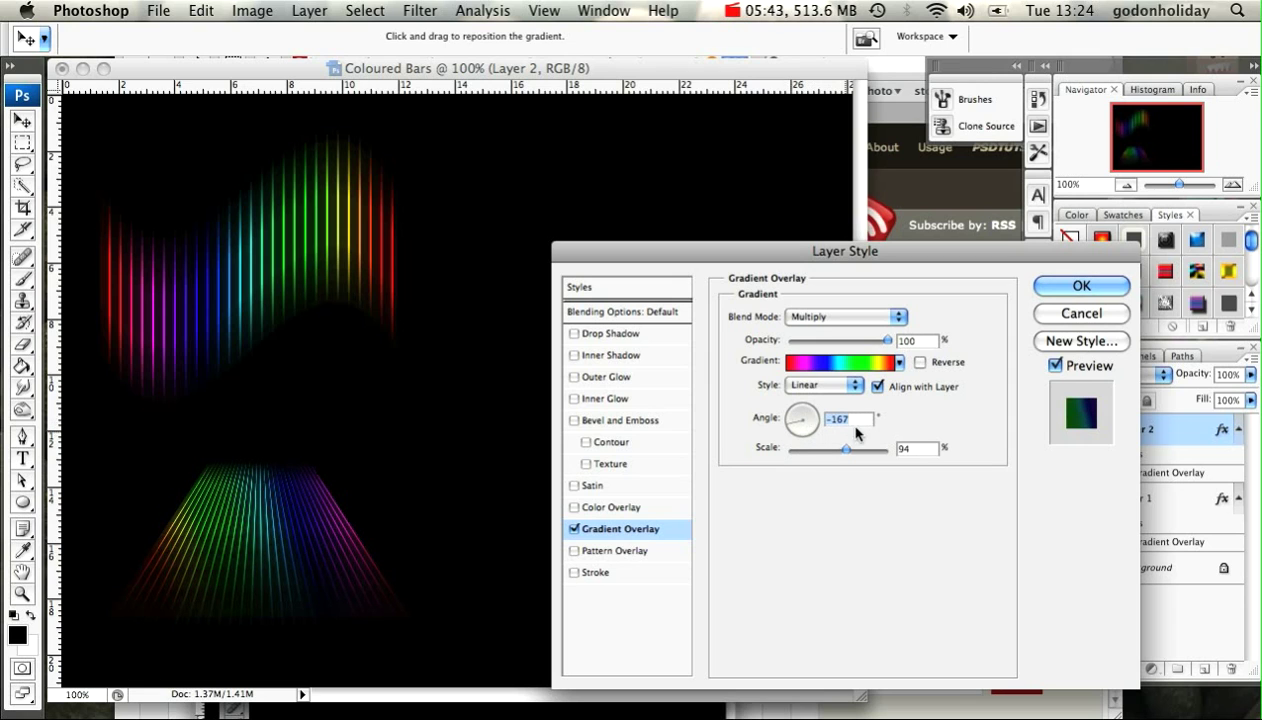
{"action": "type", "text": "0"}
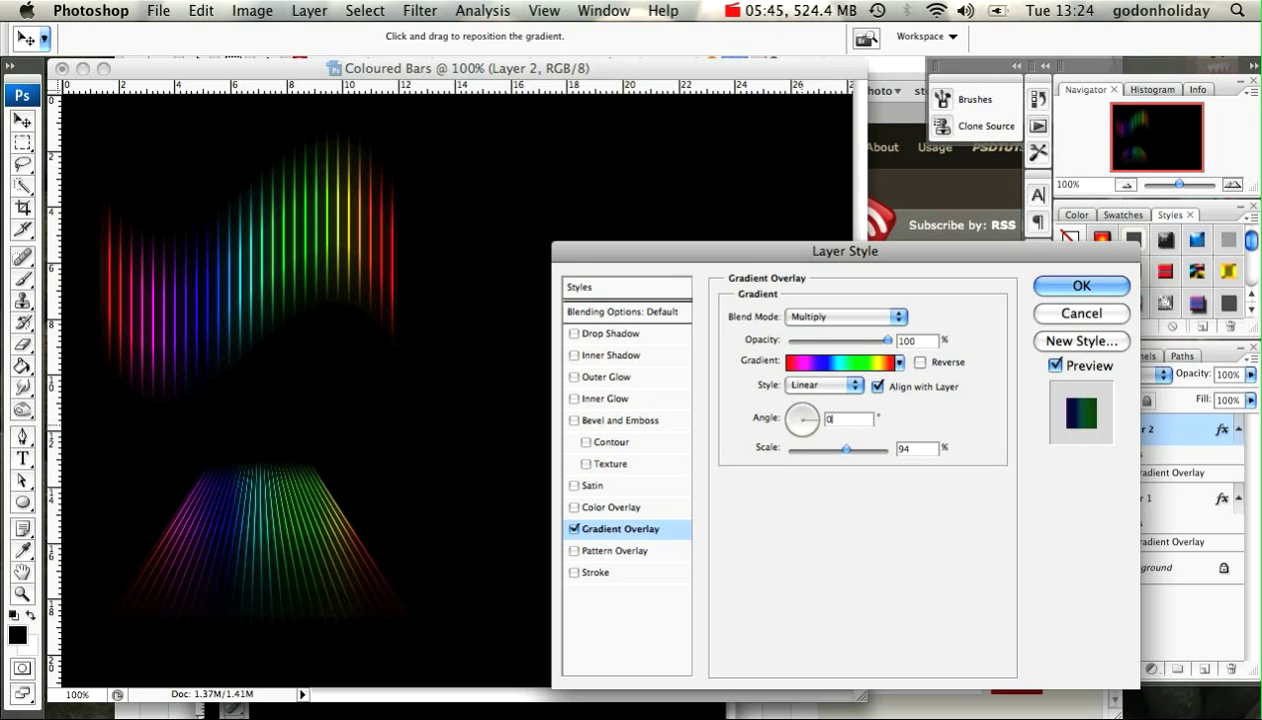
{"action": "left_click", "coordinate": [1062, 286]}
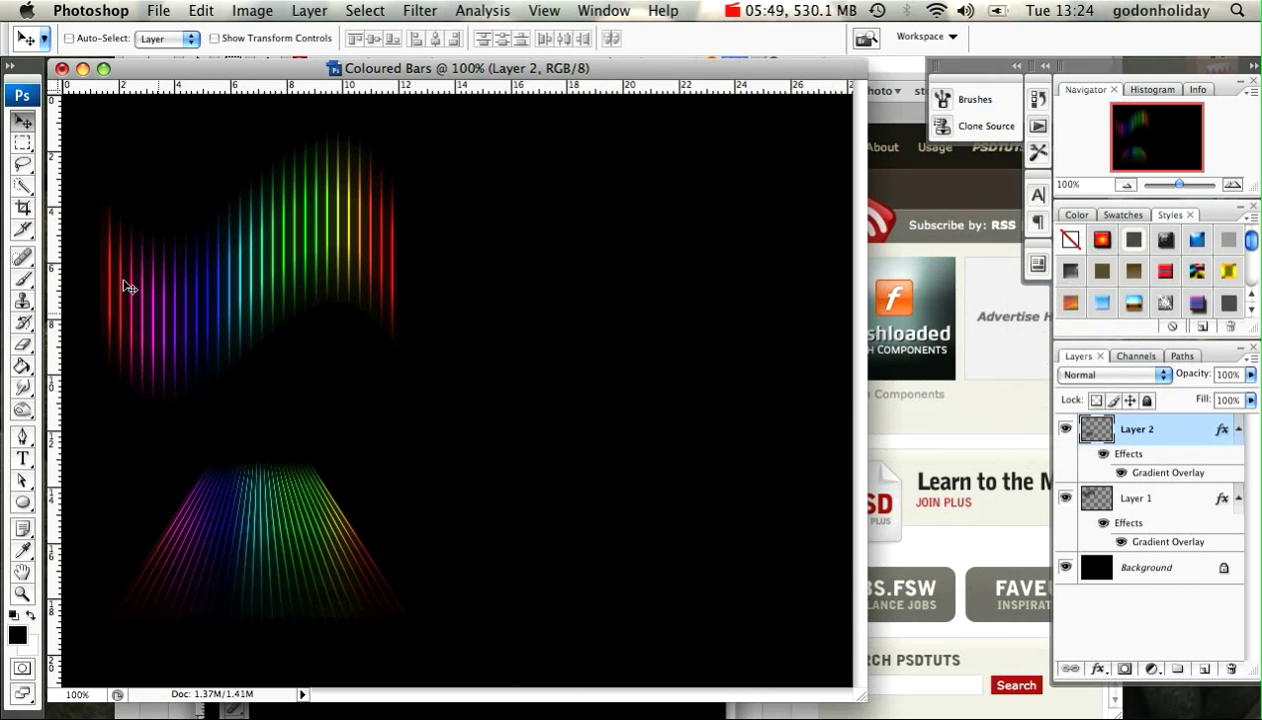
On a new Layer 3, fill a rectangle in the upper-right canvas with black.
{"action": "left_click", "coordinate": [20, 143]}
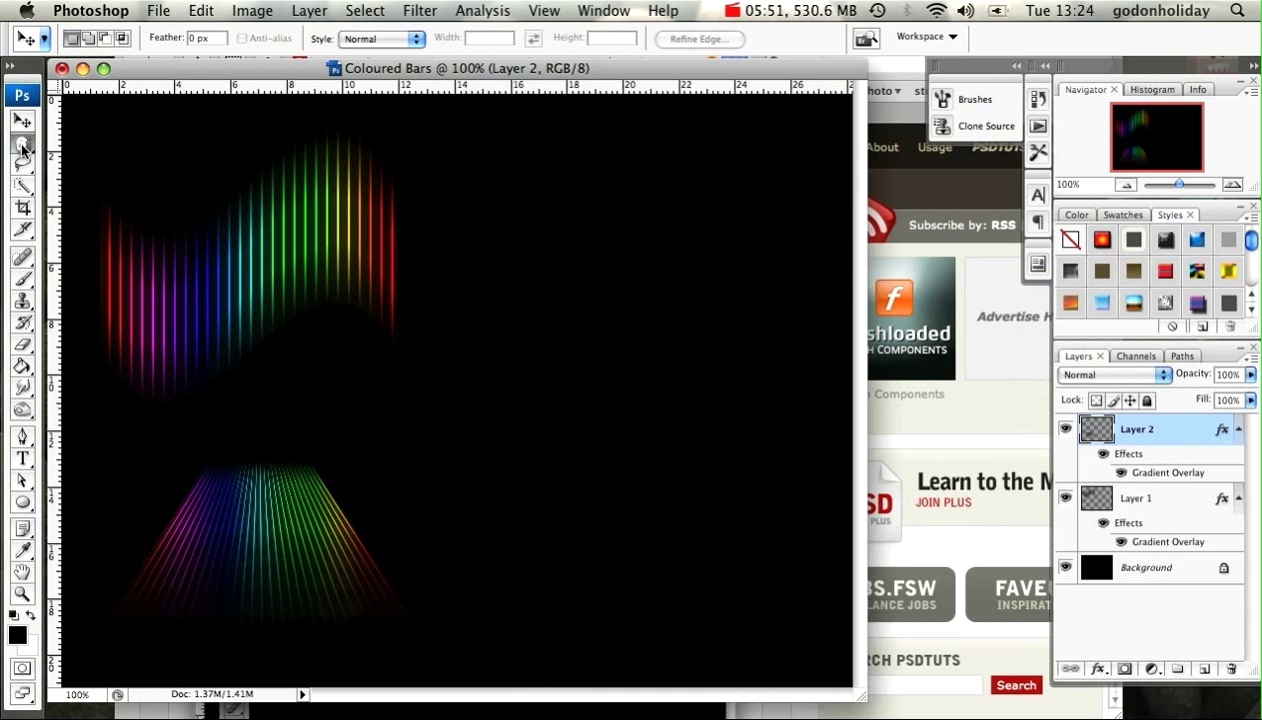
{"action": "left_click", "coordinate": [1203, 669]}
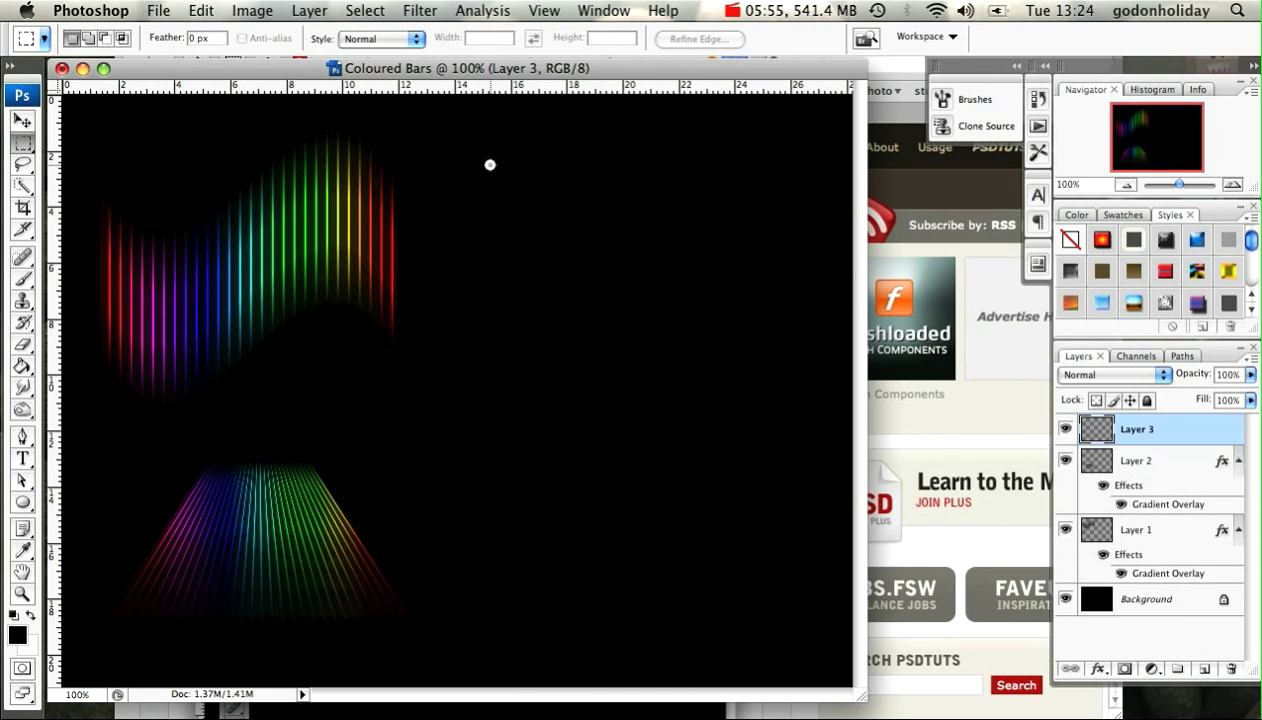
{"action": "left_click_drag", "start_coordinate": [490, 165], "coordinate": [818, 311]}
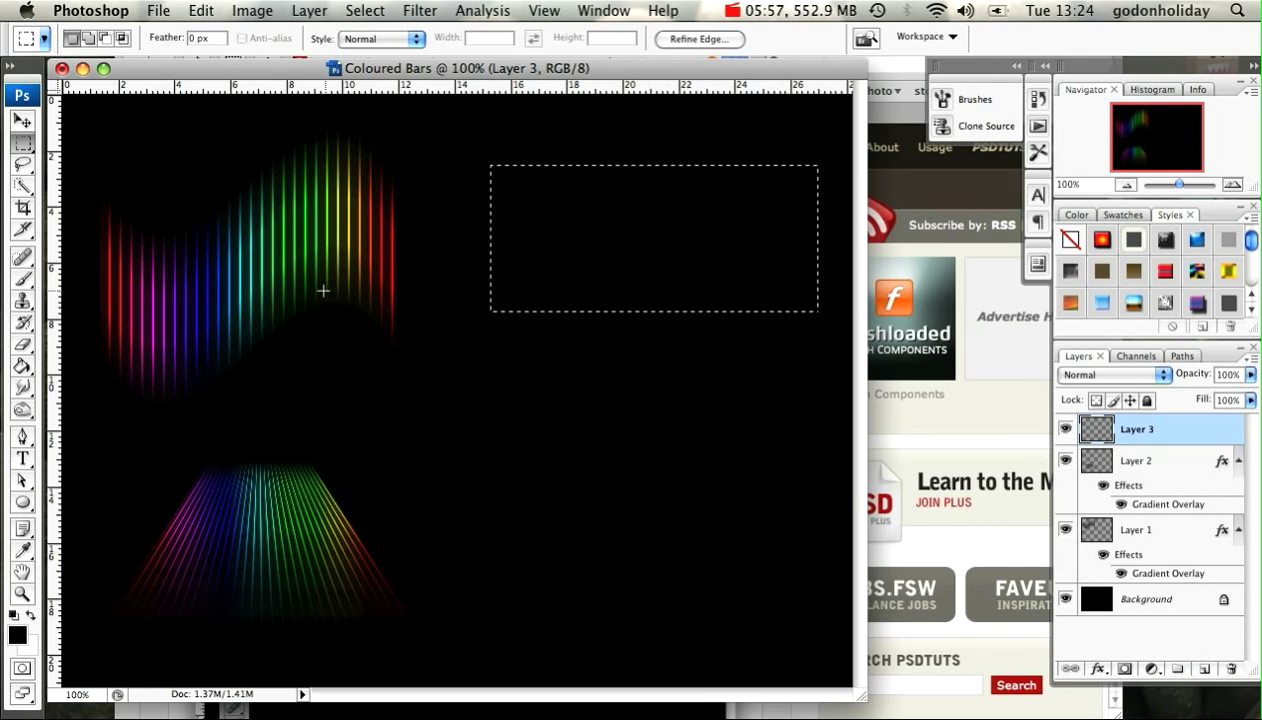
{"action": "left_click", "coordinate": [20, 366]}
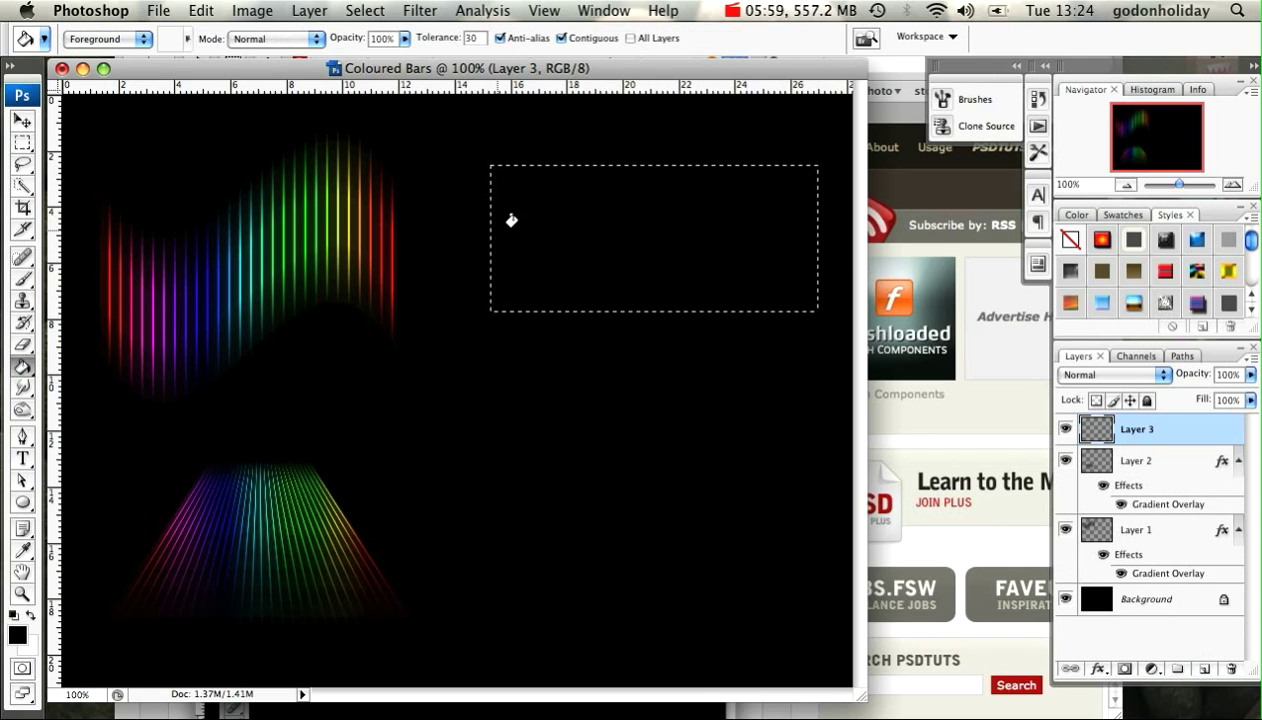
{"action": "left_click", "coordinate": [577, 217]}
Apply the Stylize > Tiles filter with 10 tiles to the black rectangle.
{"action": "left_click", "coordinate": [418, 12]}
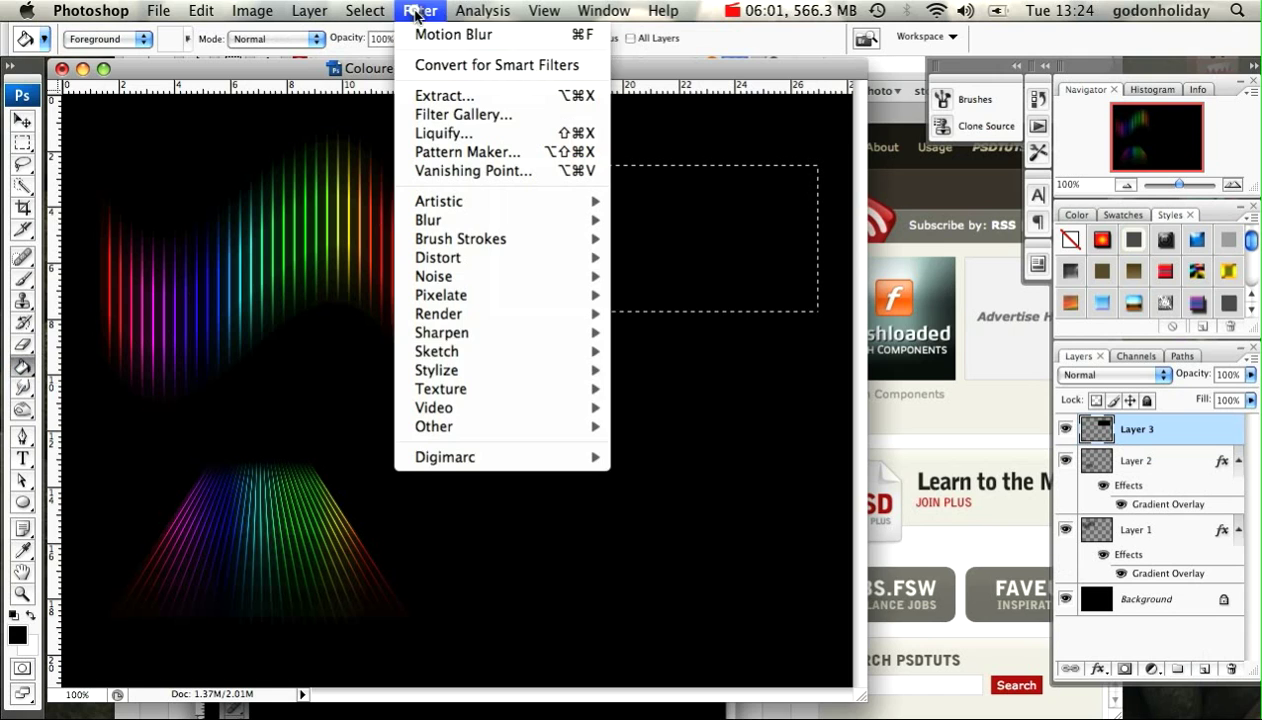
{"action": "mouse_move", "coordinate": [560, 370]}
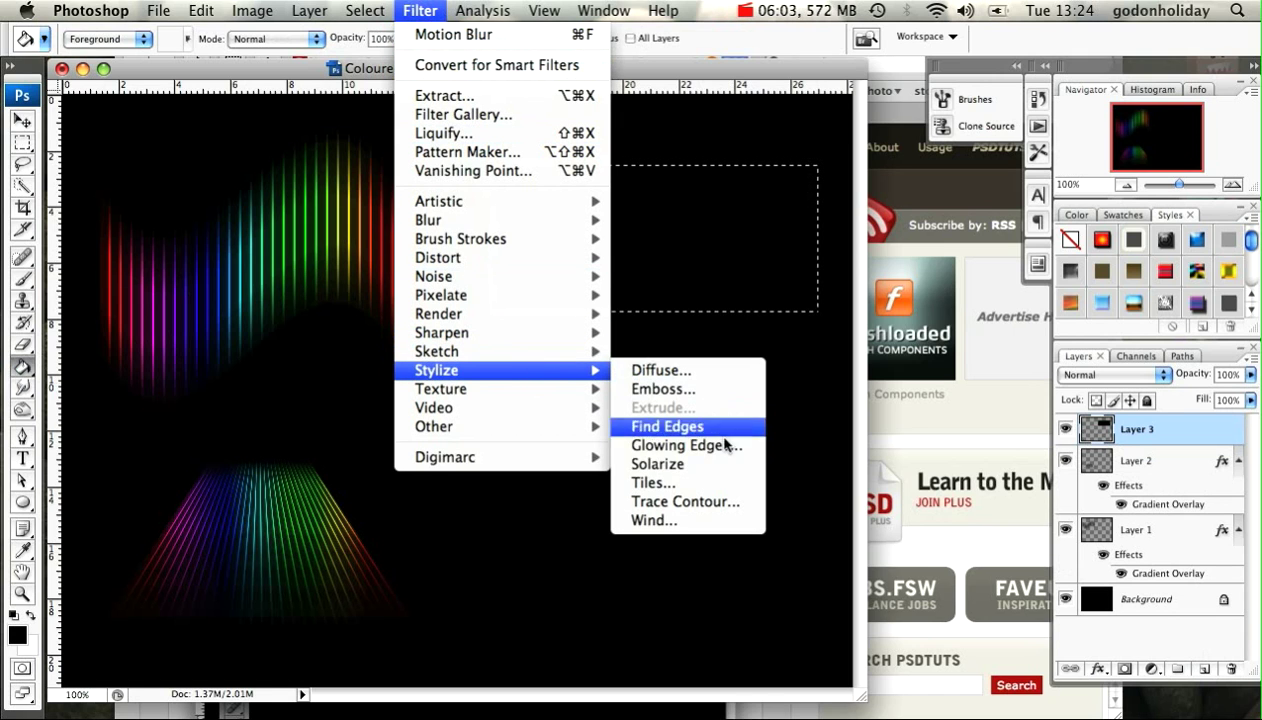
{"action": "left_click", "coordinate": [690, 482]}
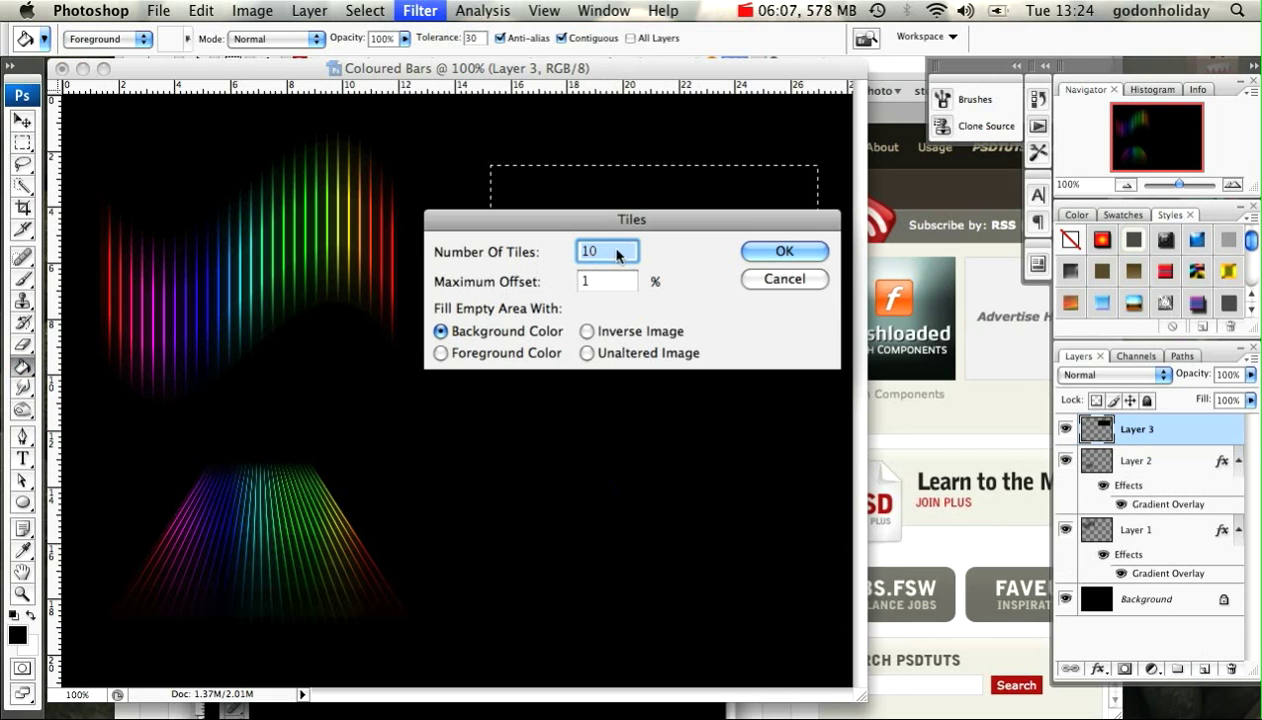
{"action": "left_click", "coordinate": [777, 255]}
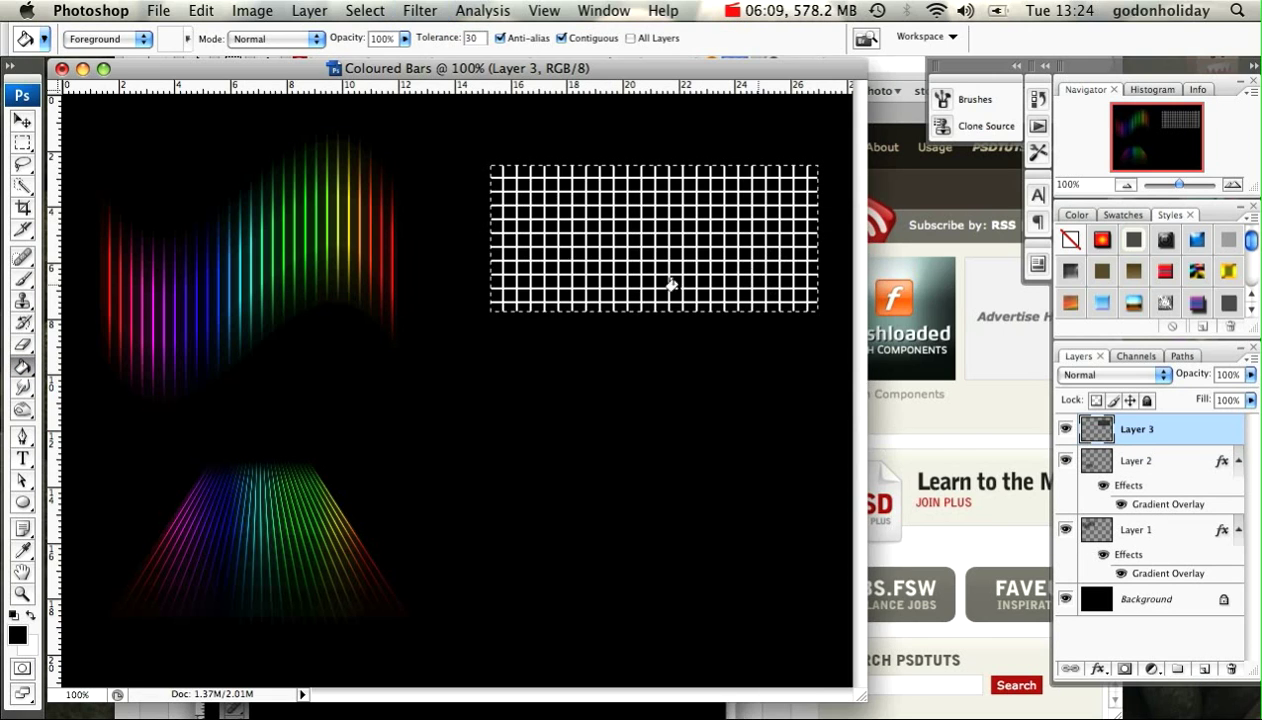
{"action": "left_click", "coordinate": [22, 142]}
Trim away the ragged bottom strip and right-edge column of Layer 3's grid.
{"action": "key", "text": "super+d"}
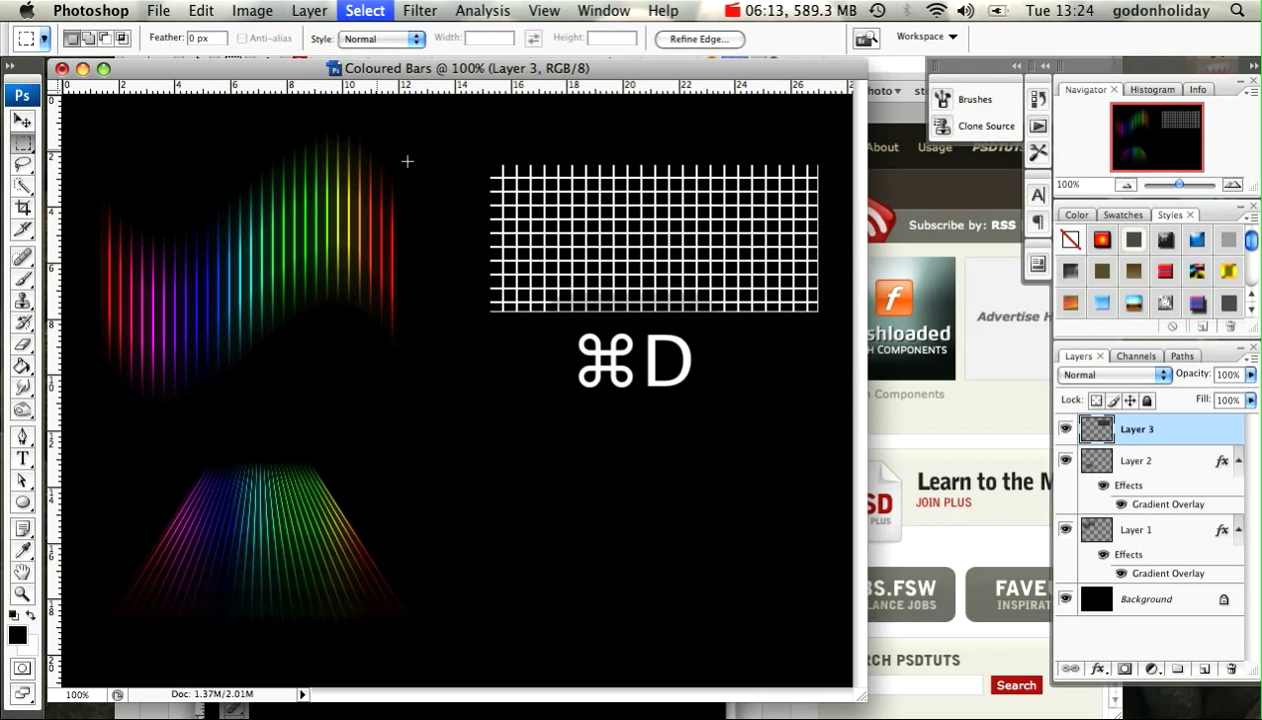
{"action": "left_click_drag", "start_coordinate": [475, 353], "coordinate": [848, 307]}
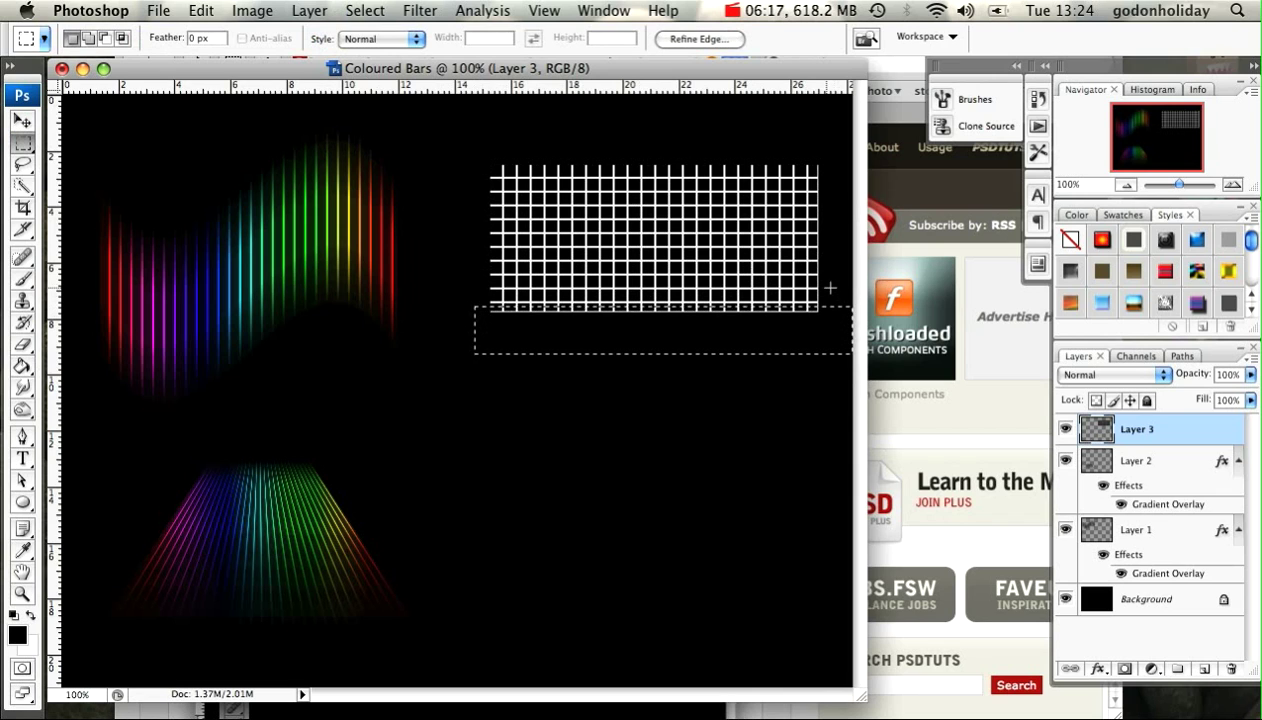
{"action": "key", "text": "Delete"}
{"action": "left_click_drag", "start_coordinate": [838, 152], "coordinate": [814, 351]}
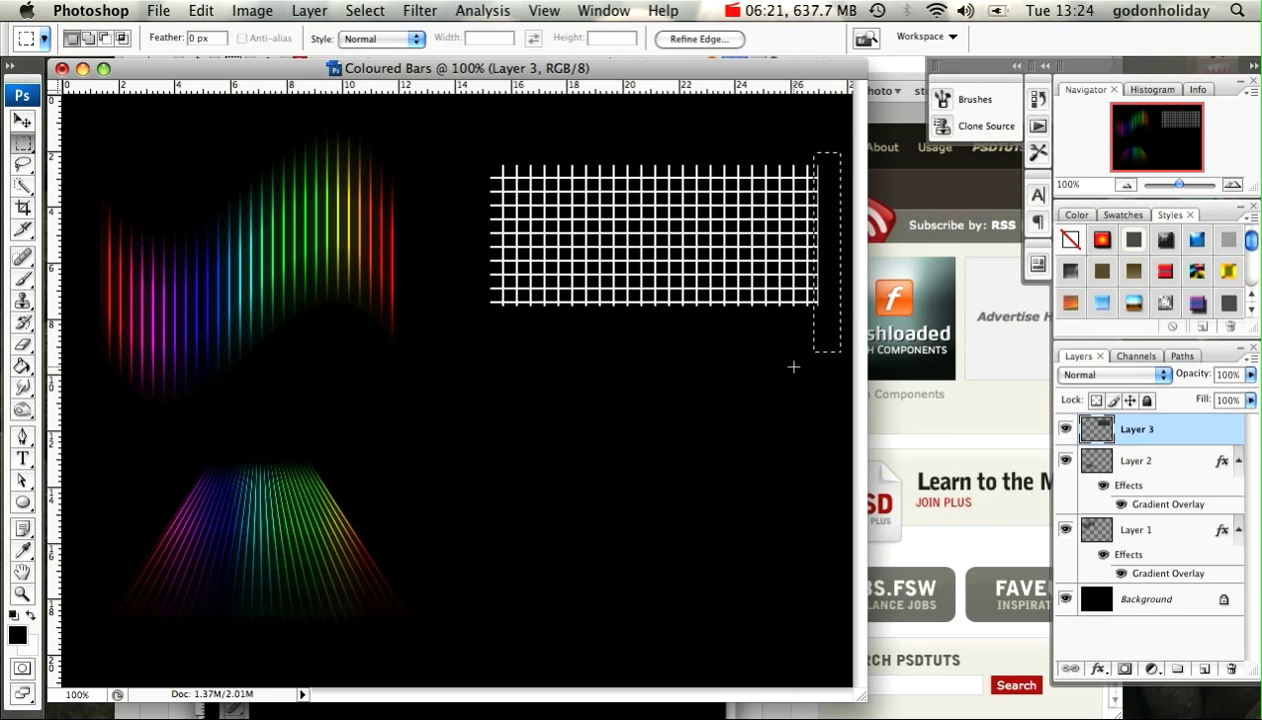
{"action": "key", "text": "Delete"}
{"action": "key", "text": "super+d"}
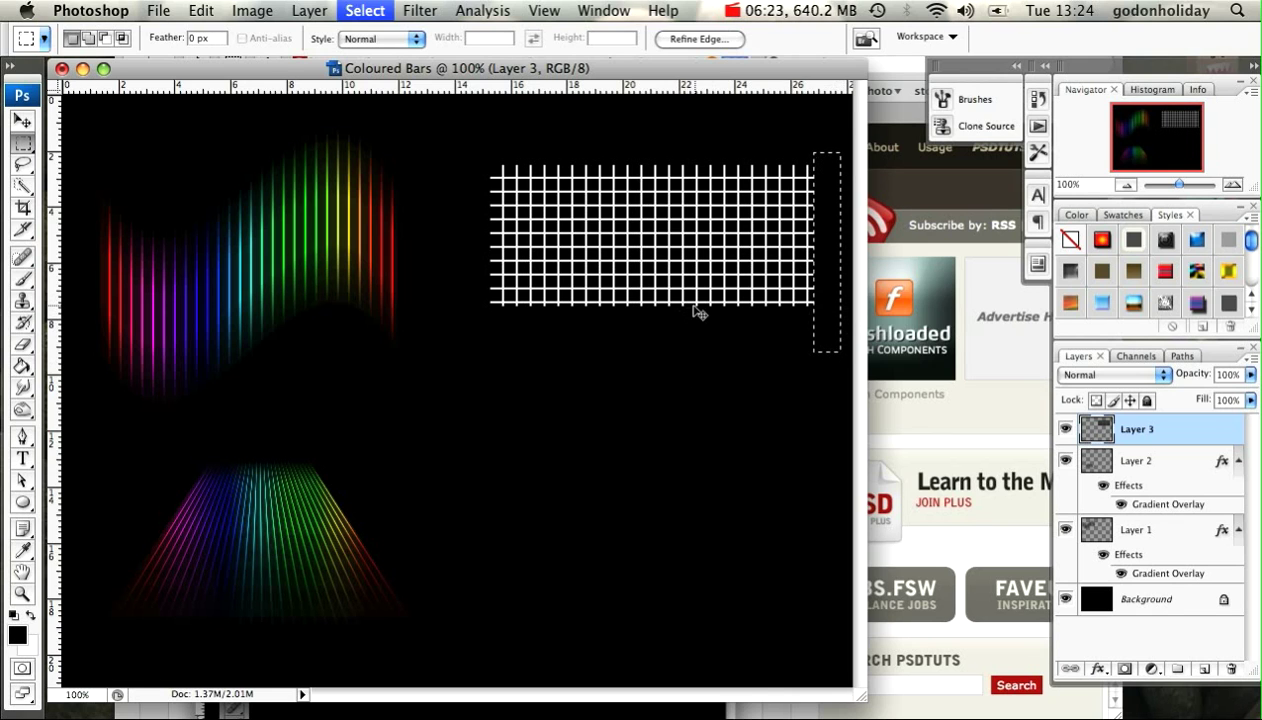
Apply a Motion Blur at angle 90, distance 55 to the grid.
{"action": "left_click", "coordinate": [417, 11]}
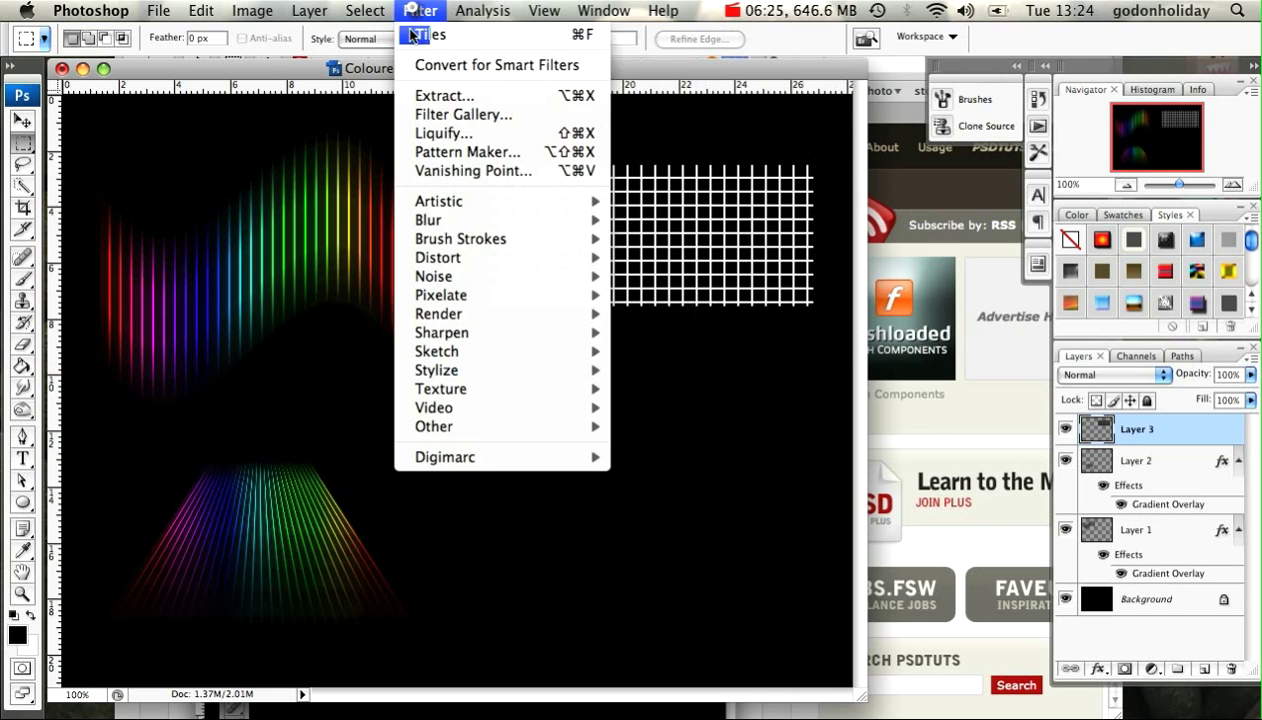
{"action": "mouse_move", "coordinate": [496, 219]}
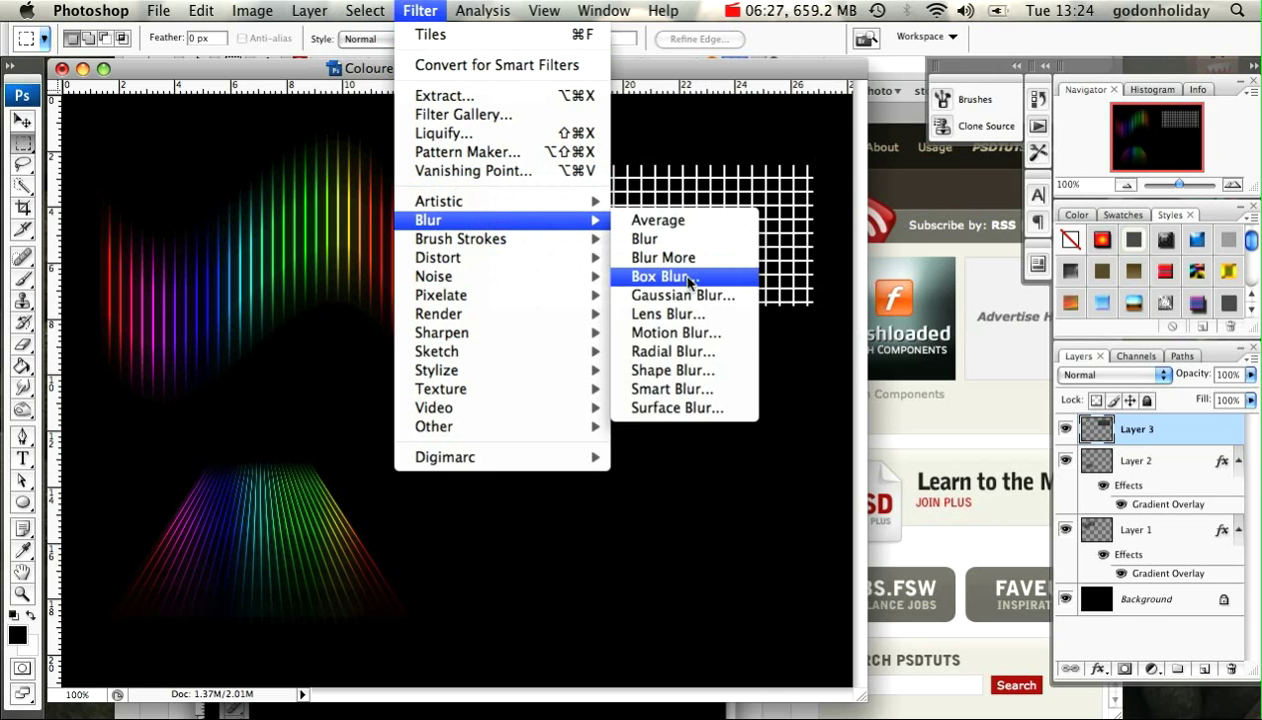
{"action": "left_click", "coordinate": [685, 332]}
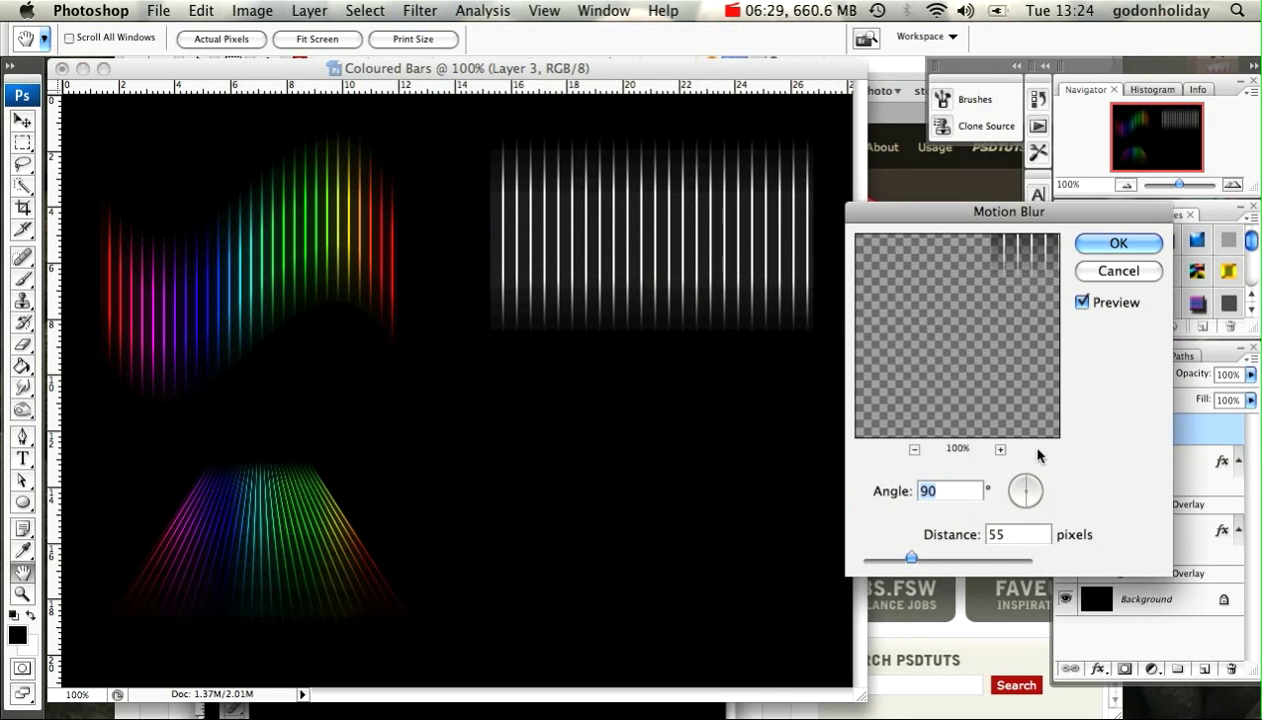
{"action": "left_click", "coordinate": [1082, 303]}
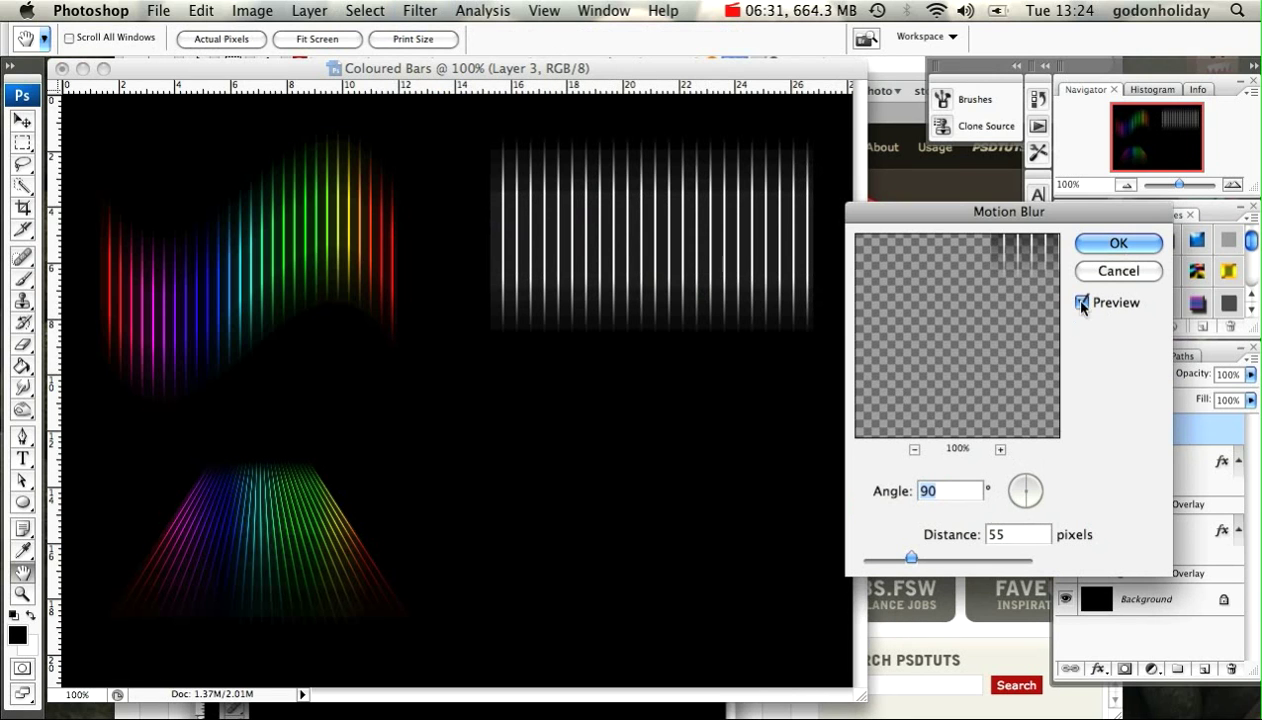
{"action": "left_click", "coordinate": [1120, 244]}
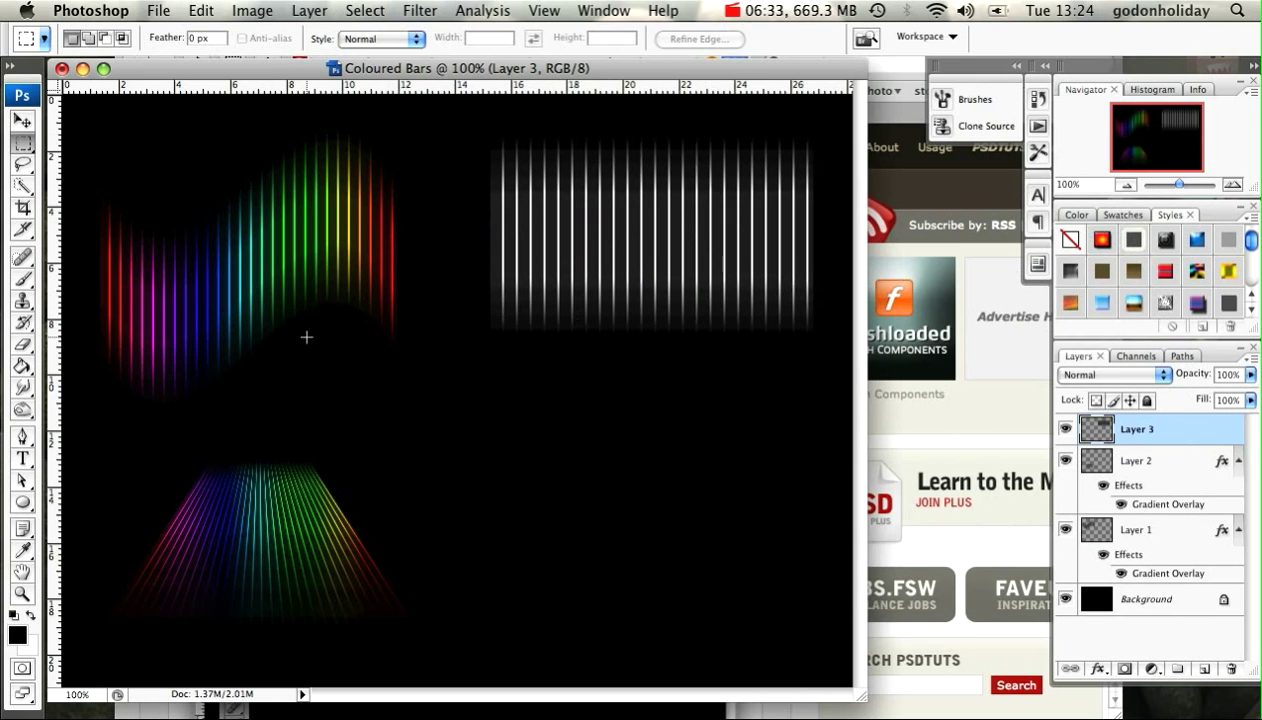
Delete the faded bottom portion of the blurred white bars.
{"action": "left_click_drag", "start_coordinate": [497, 304], "coordinate": [840, 299]}
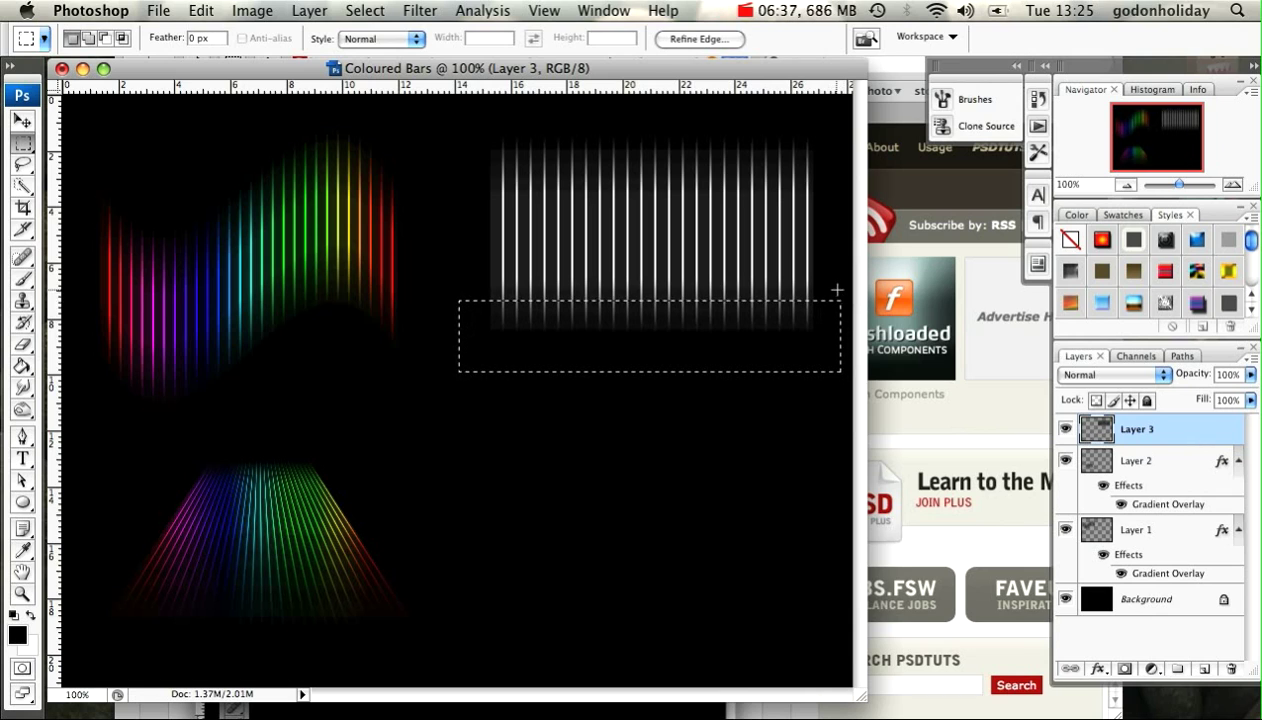
{"action": "key", "text": "Delete"}
{"action": "key", "text": "super+d"}
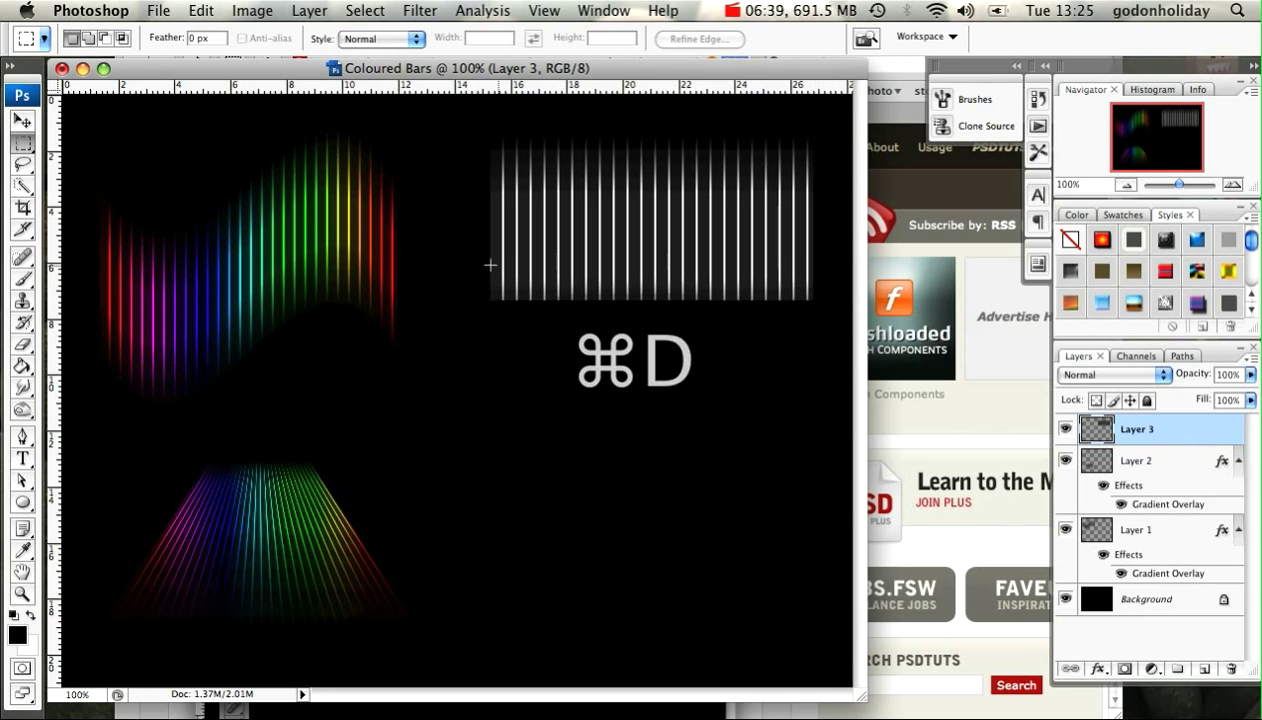
Warp Layer 3's white bars using the Arch style at 50% bend.
{"action": "left_click", "coordinate": [203, 12]}
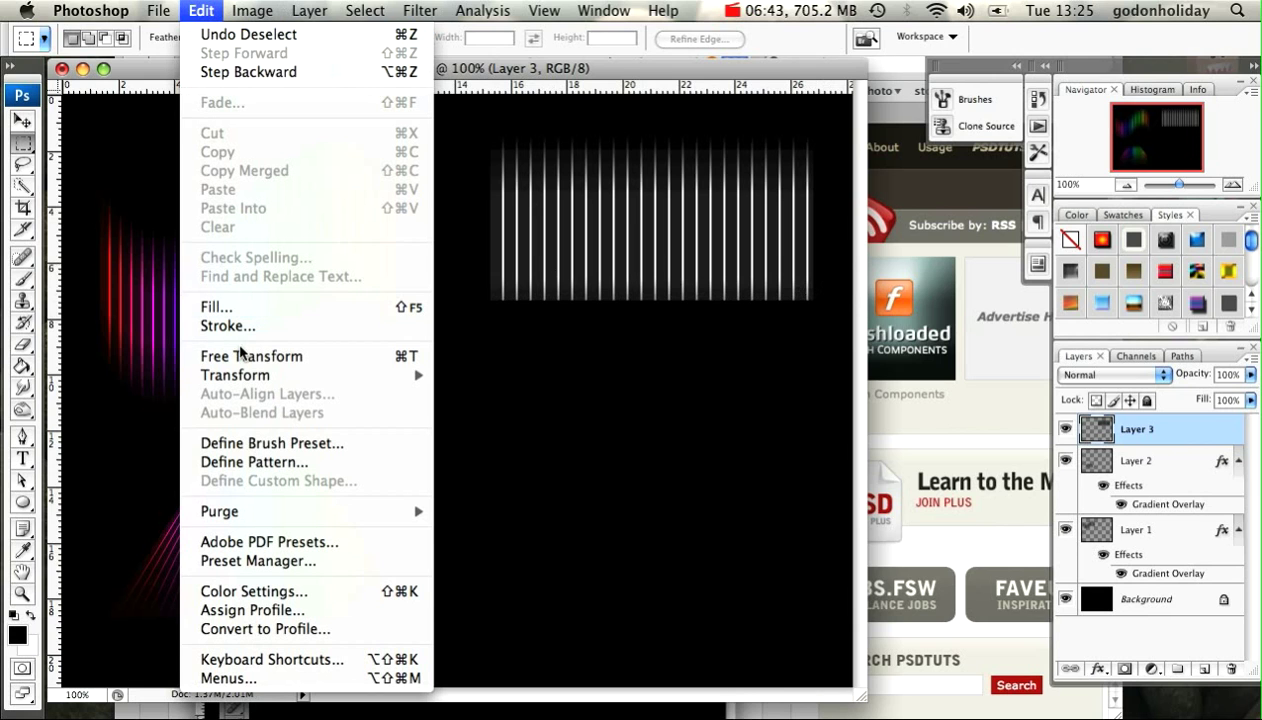
{"action": "mouse_move", "coordinate": [276, 379]}
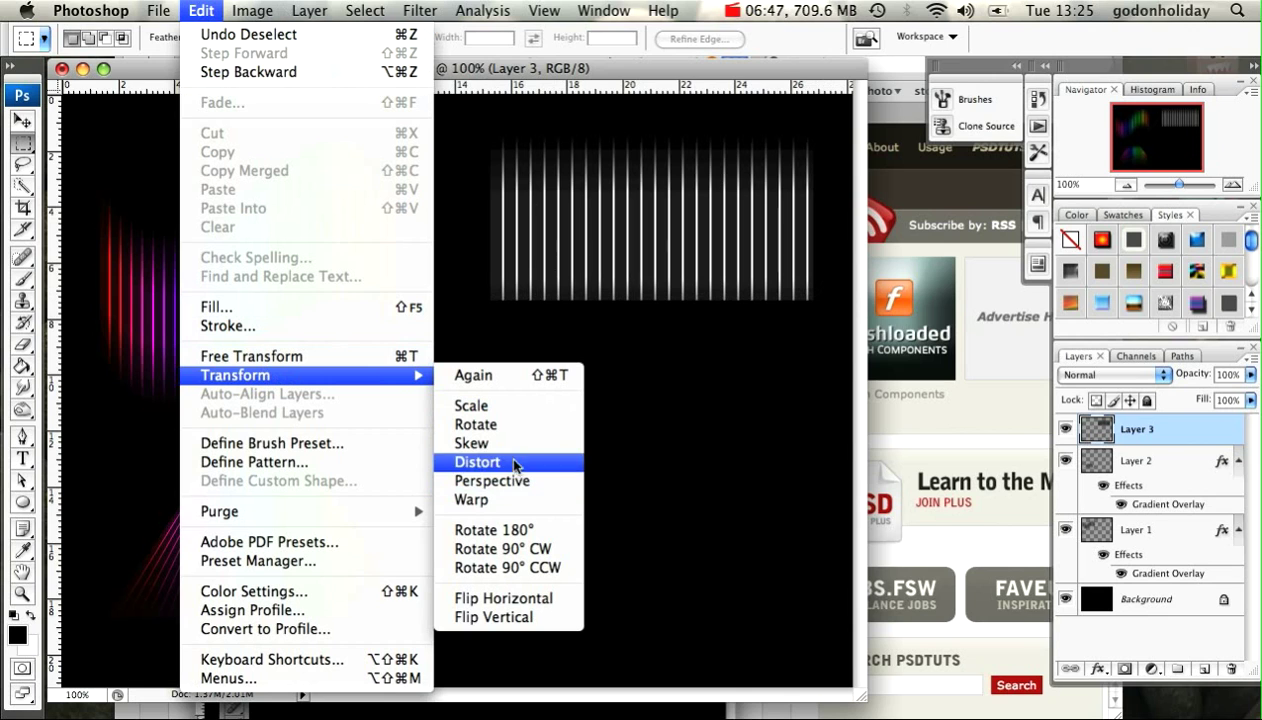
{"action": "left_click", "coordinate": [502, 501]}
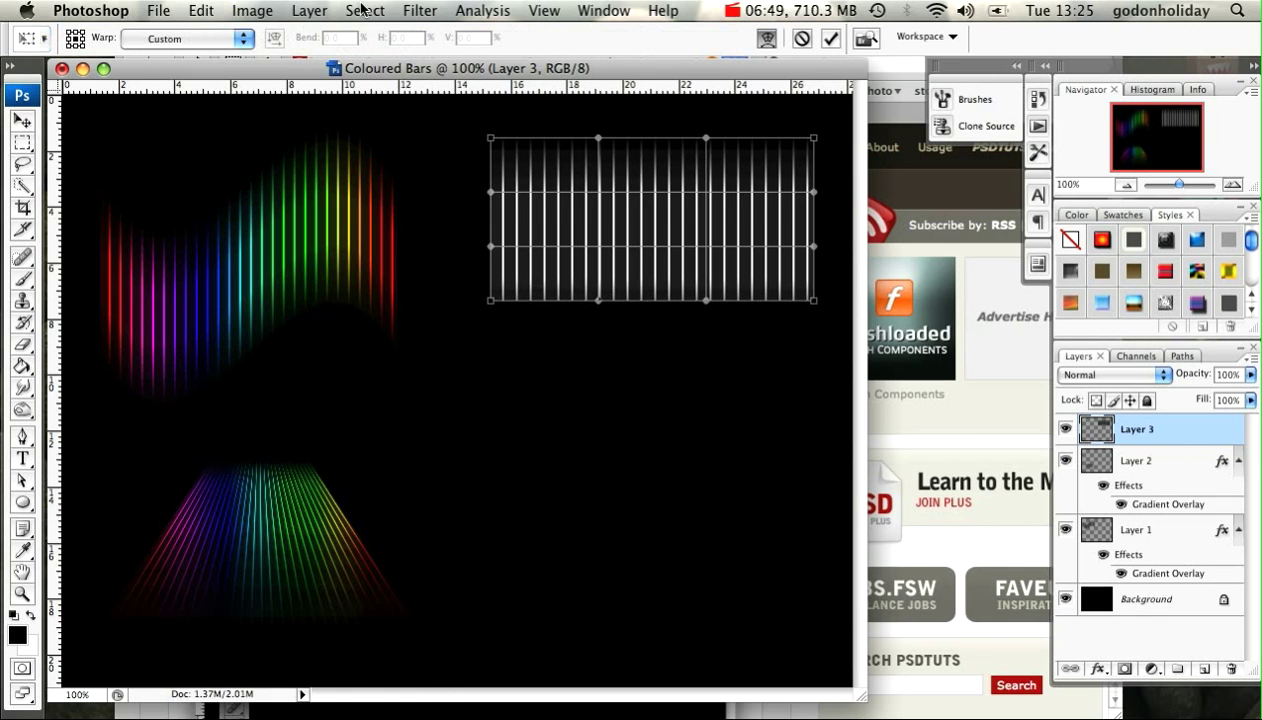
{"action": "left_click", "coordinate": [240, 42]}
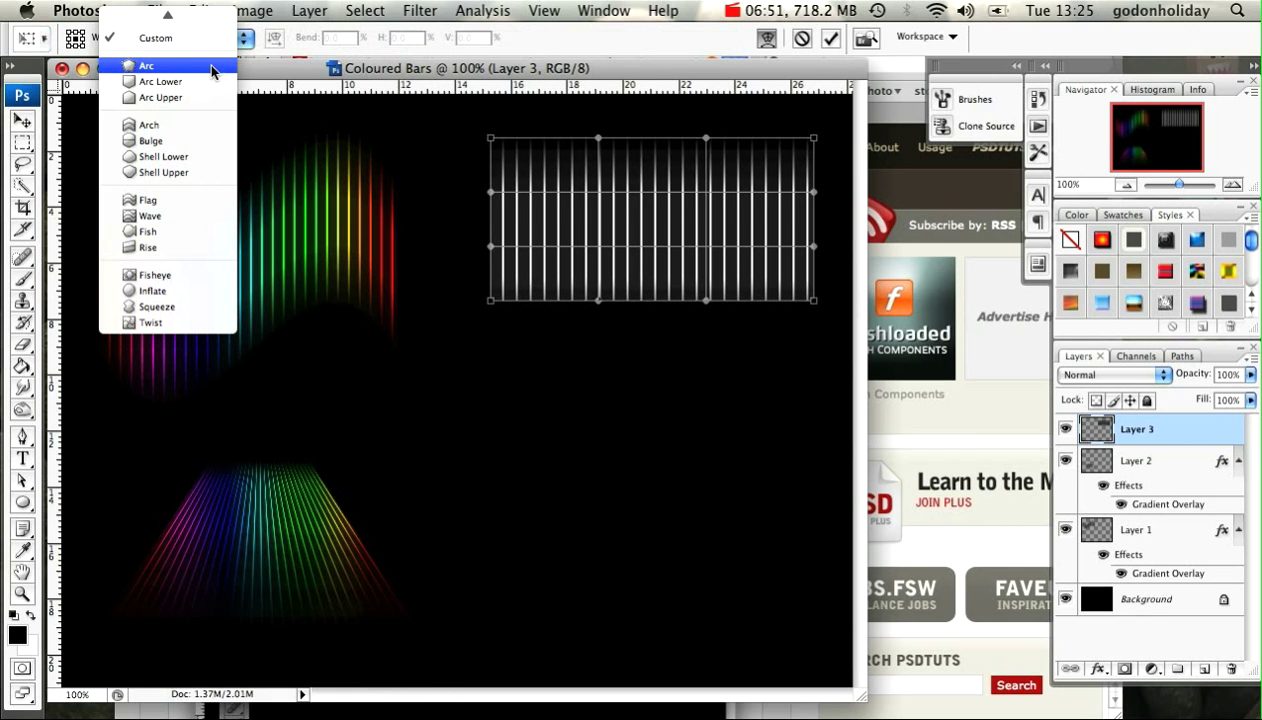
{"action": "left_click", "coordinate": [181, 124]}
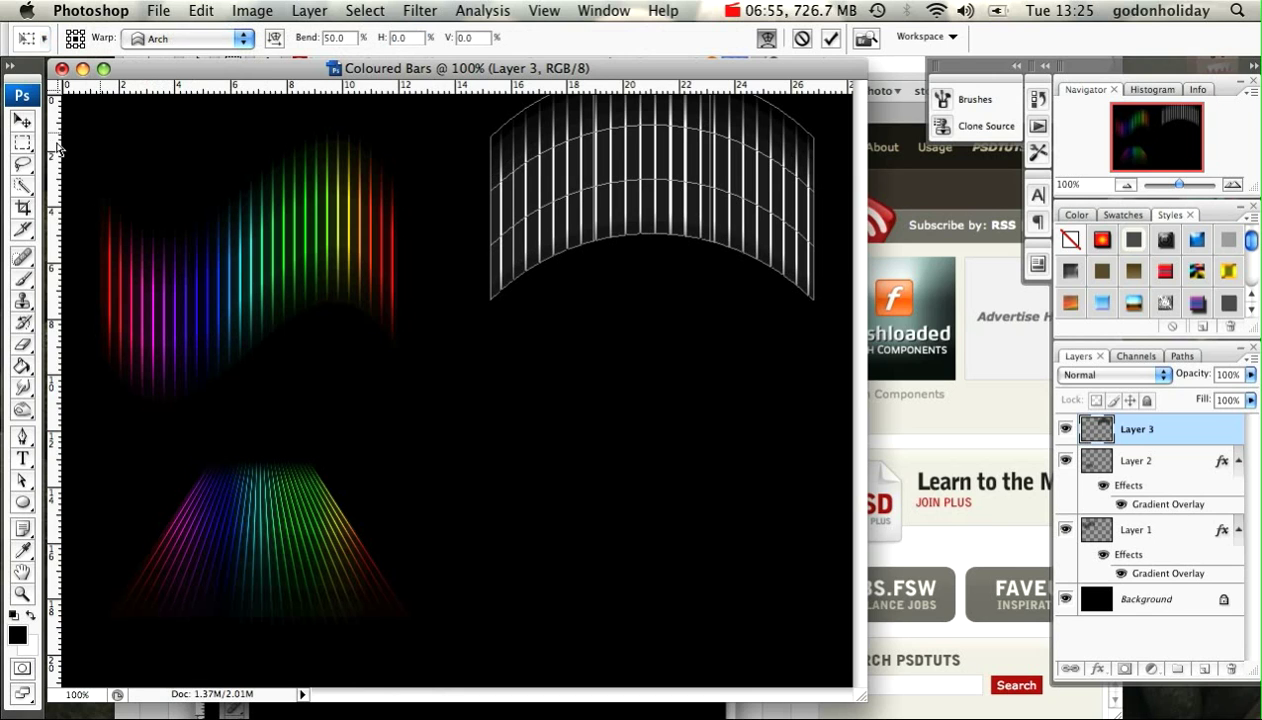
{"action": "left_click", "coordinate": [22, 121]}
Apply the arch warp, lower the bars, paste the rainbow Gradient Overlay, and bring Safari forward.
{"action": "left_click", "coordinate": [726, 260]}
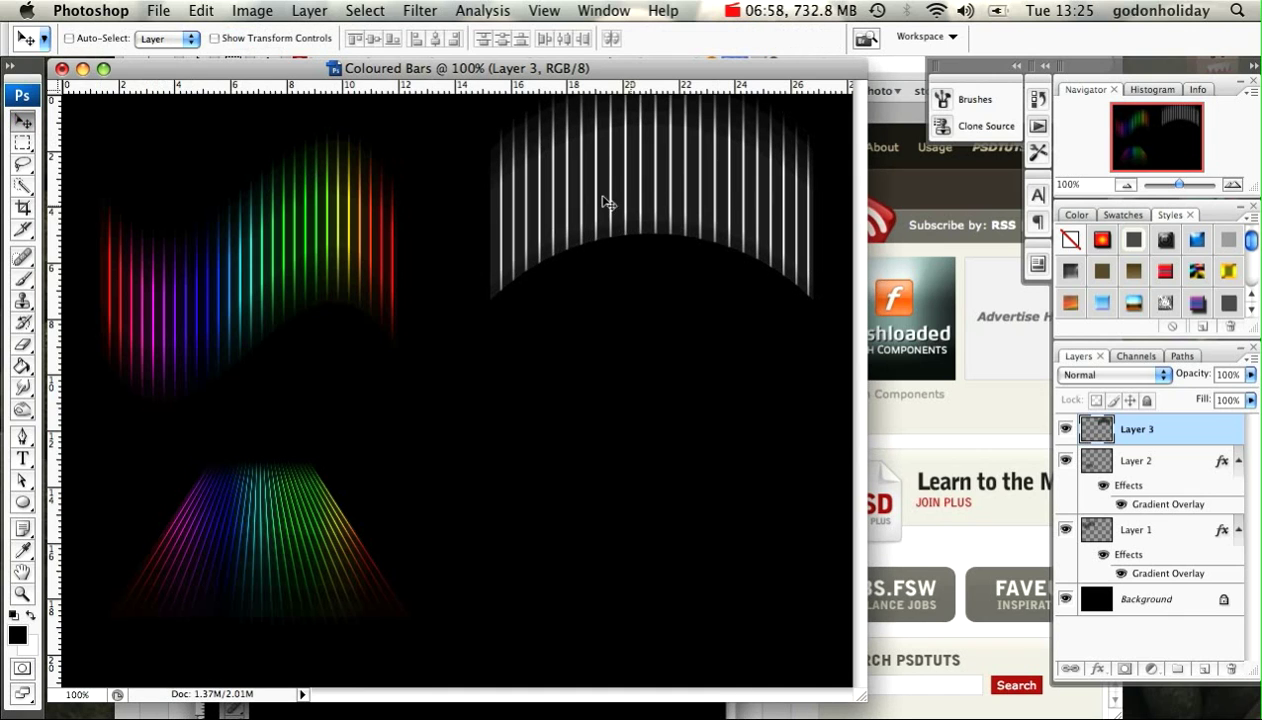
{"action": "left_click_drag", "start_coordinate": [634, 197], "coordinate": [609, 247]}
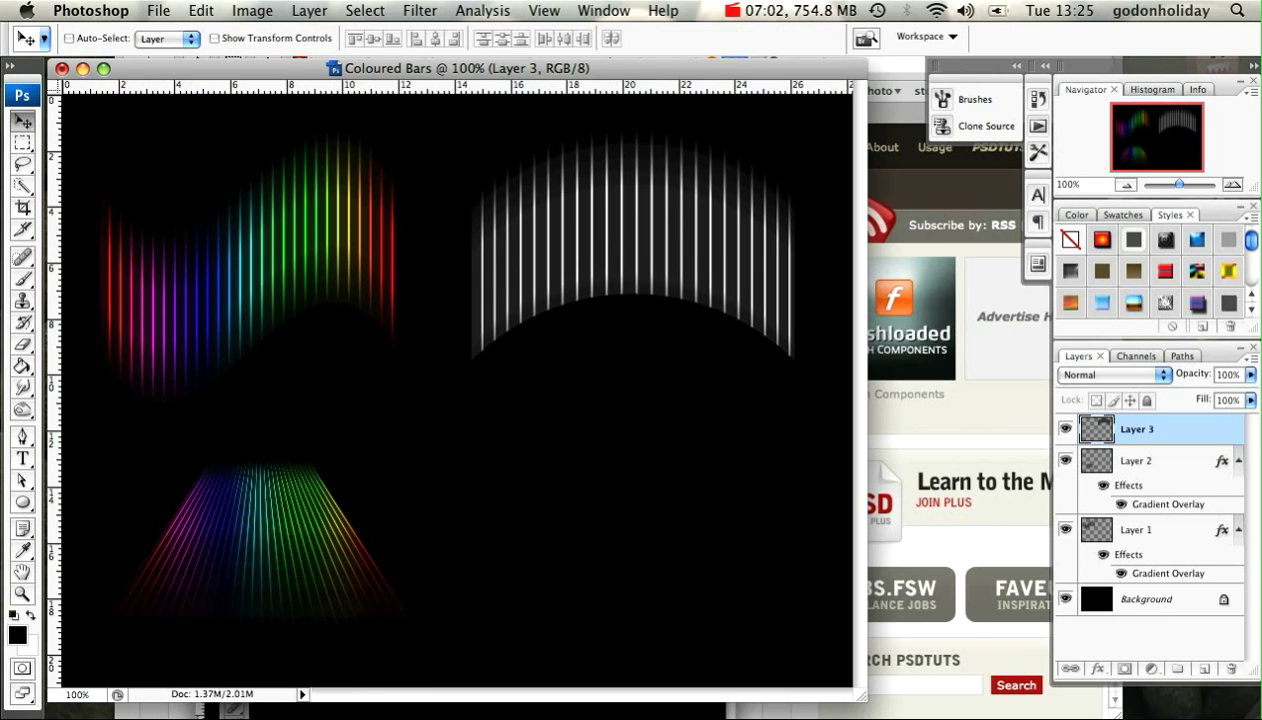
{"action": "right_click", "coordinate": [1188, 437]}
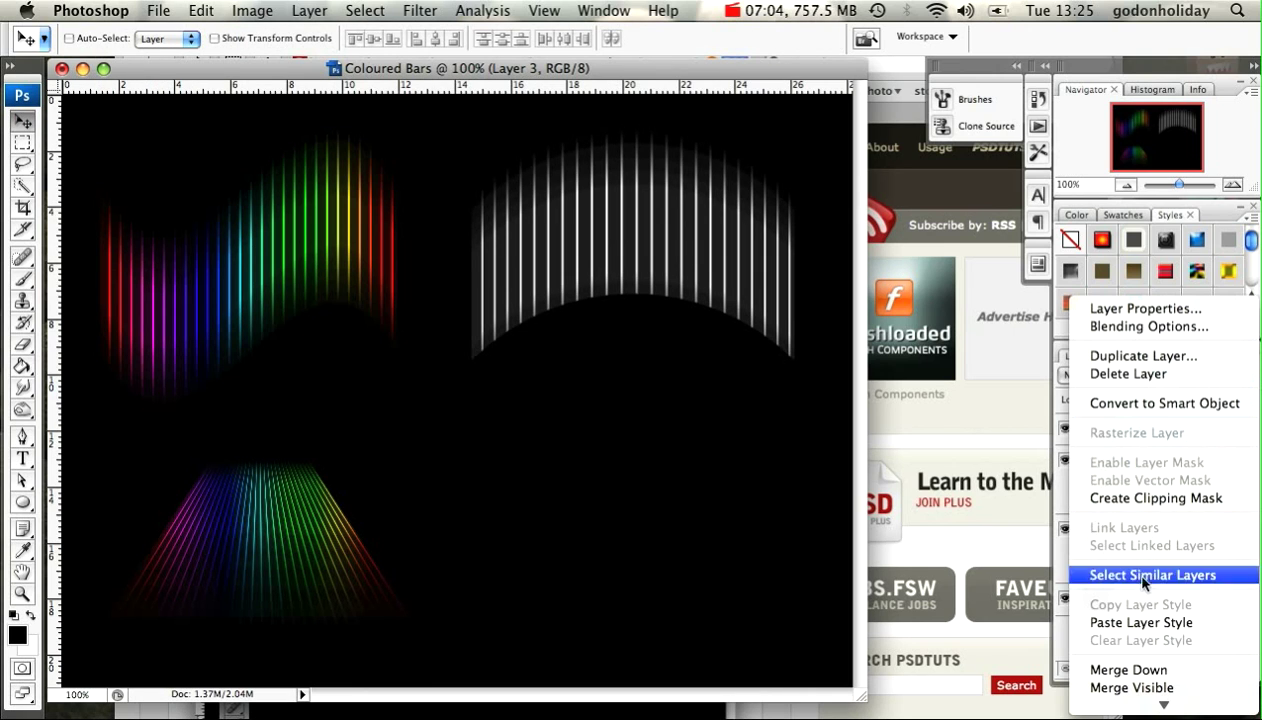
{"action": "left_click", "coordinate": [1145, 622]}
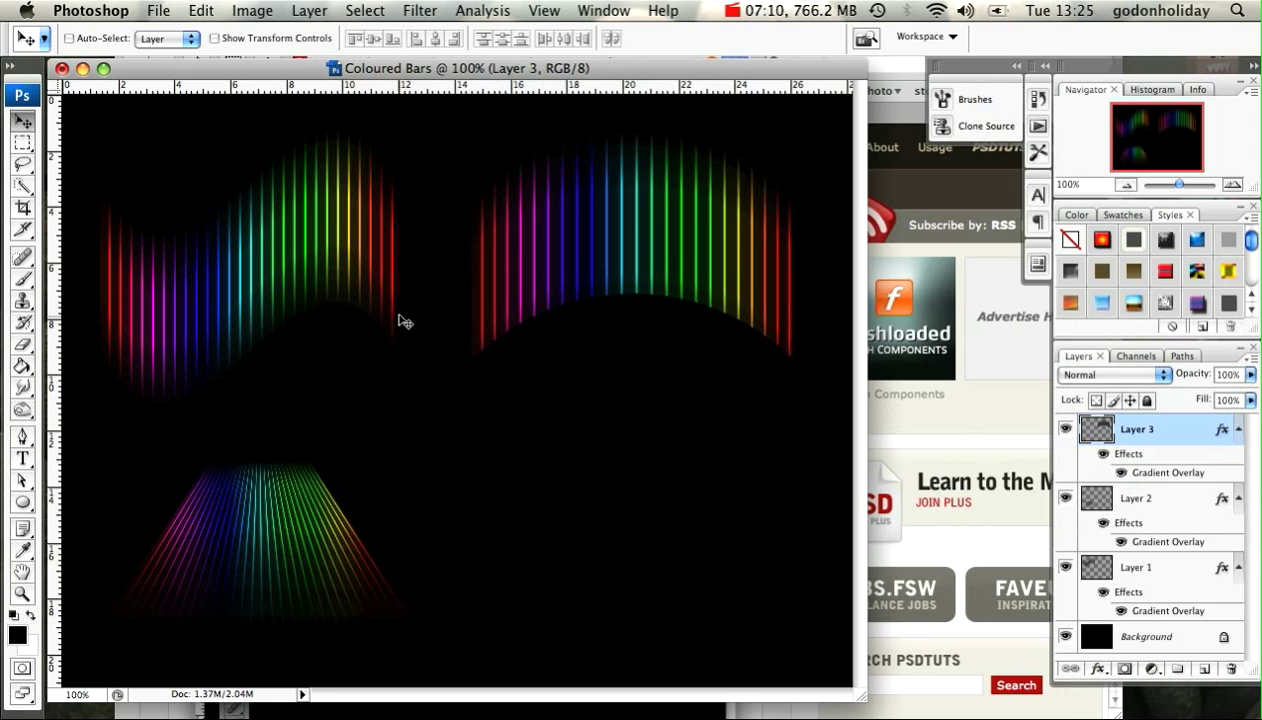
{"action": "left_click_drag", "start_coordinate": [260, 68], "coordinate": [325, 130]}
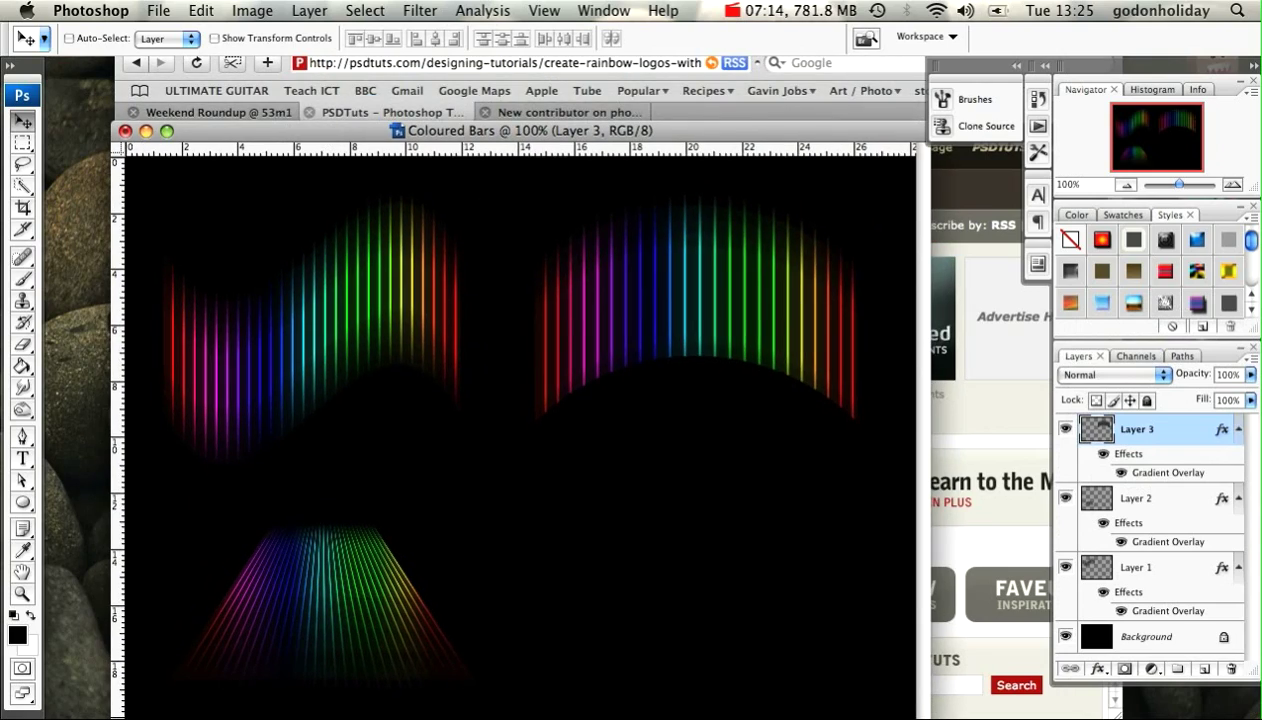
{"action": "key", "text": "F9"}
{"action": "left_click", "coordinate": [658, 255]}
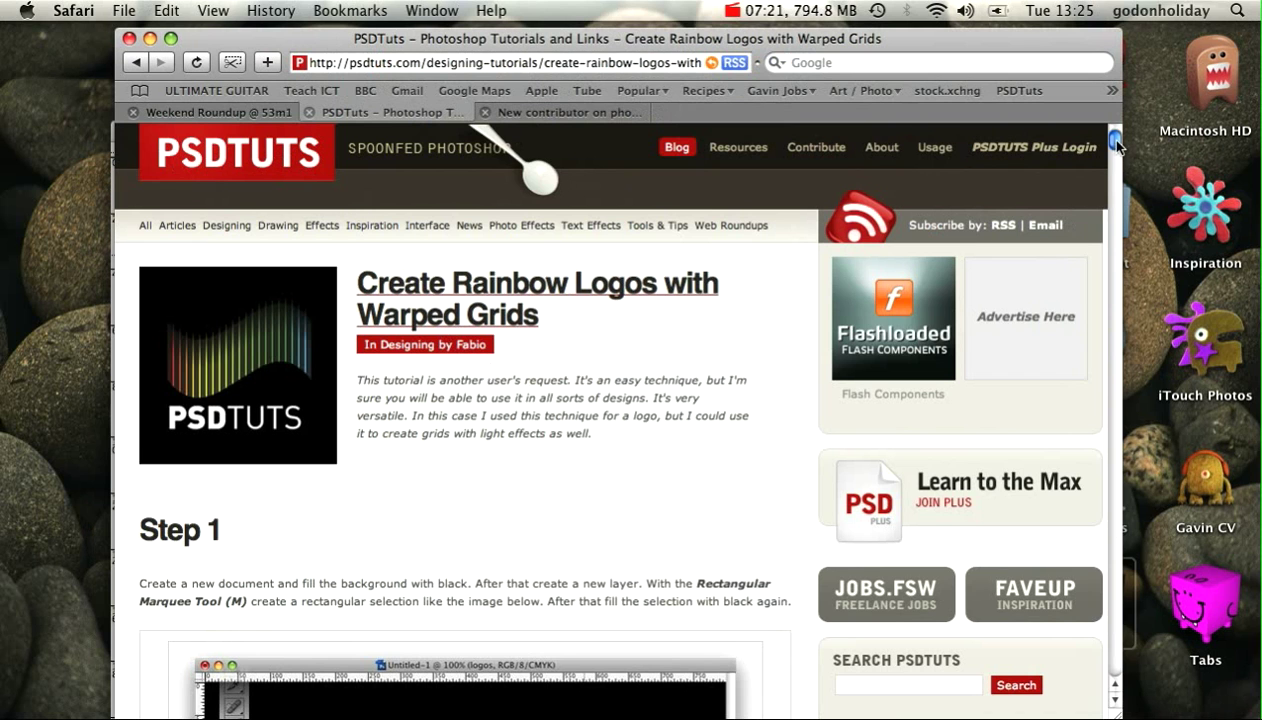
{"action": "mouse_move", "coordinate": [1114, 140]}
{"action": "left_mouse_down"}
{"action": "mouse_move", "coordinate": [1098, 313]}
{"action": "mouse_move", "coordinate": [1088, 274]}
{"action": "mouse_move", "coordinate": [1118, 141]}
{"action": "mouse_move", "coordinate": [1105, 147]}
{"action": "left_mouse_up"}
{"action": "left_click", "coordinate": [736, 11]}
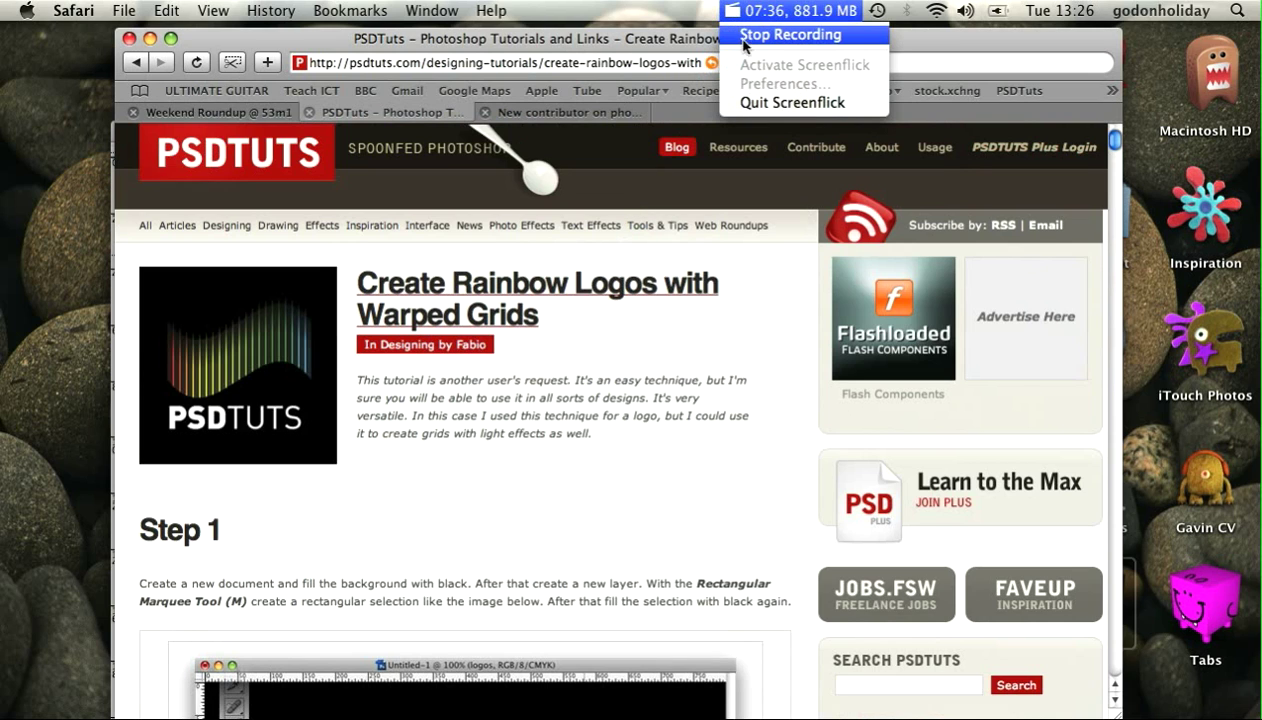